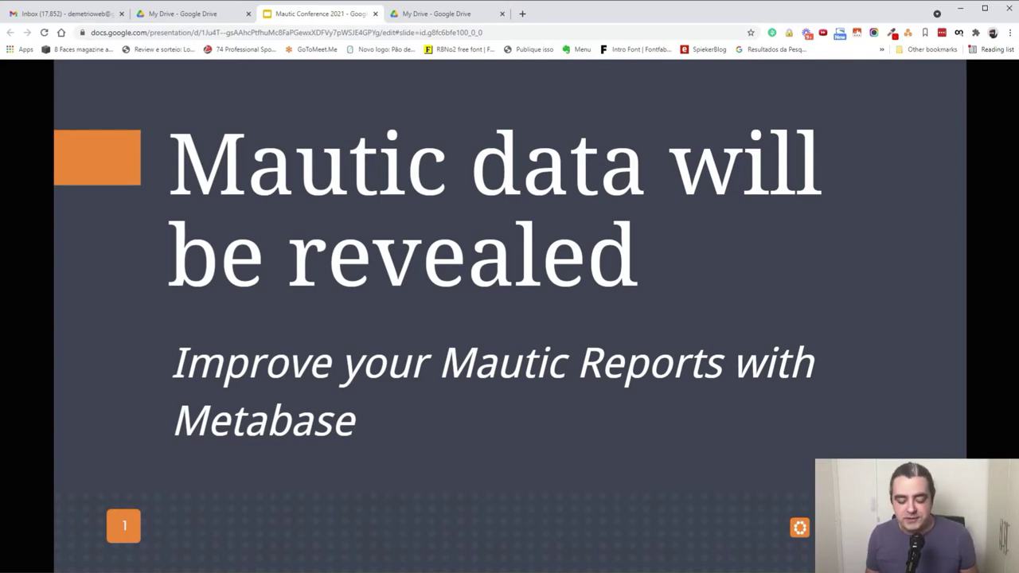
Advance the slideshow from the title slide to slide 9 with the Access our example QR code.
{"action": "key", "text": "Right"}
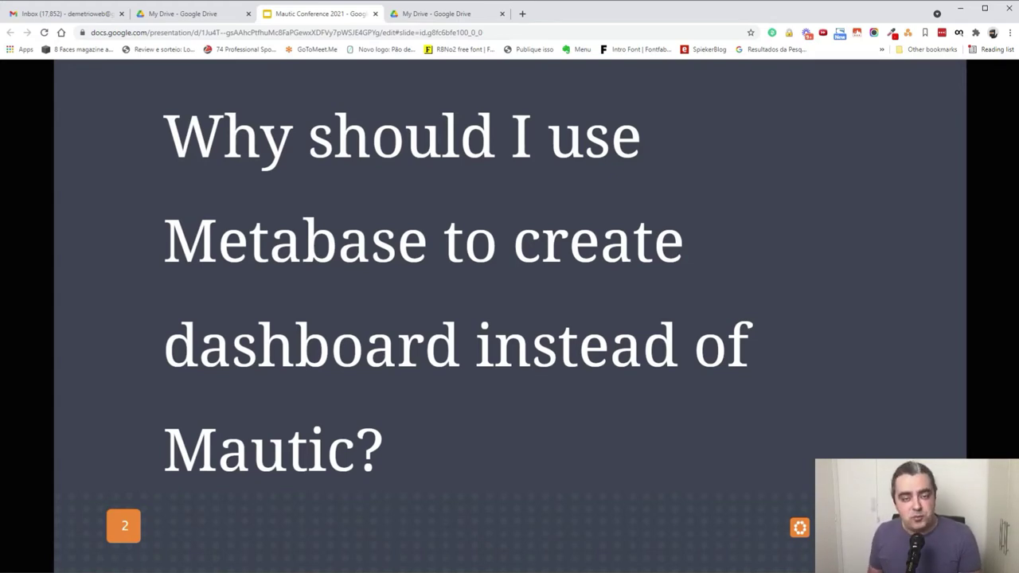
{"action": "key", "text": "Right"}
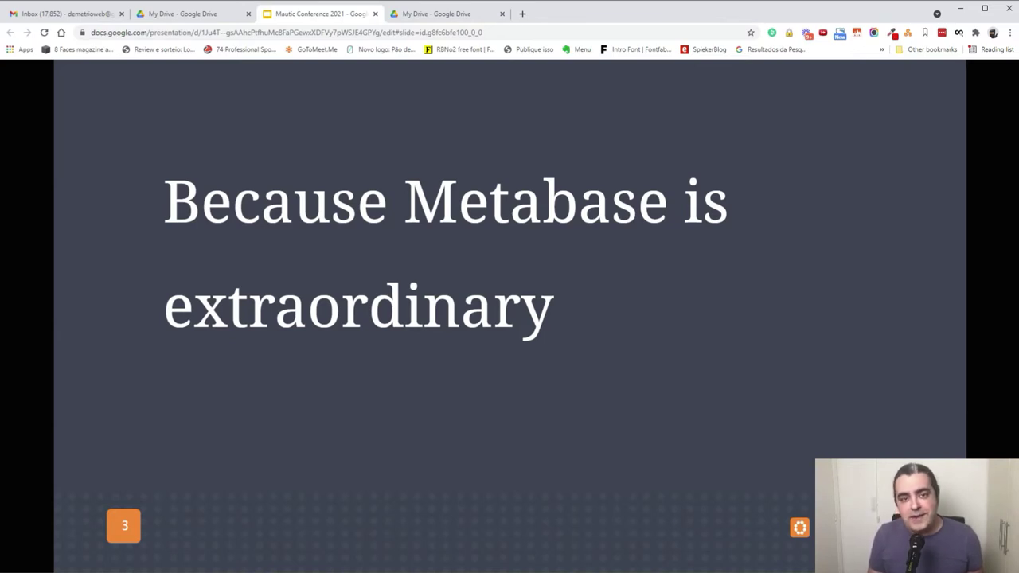
{"action": "key", "text": "Right"}
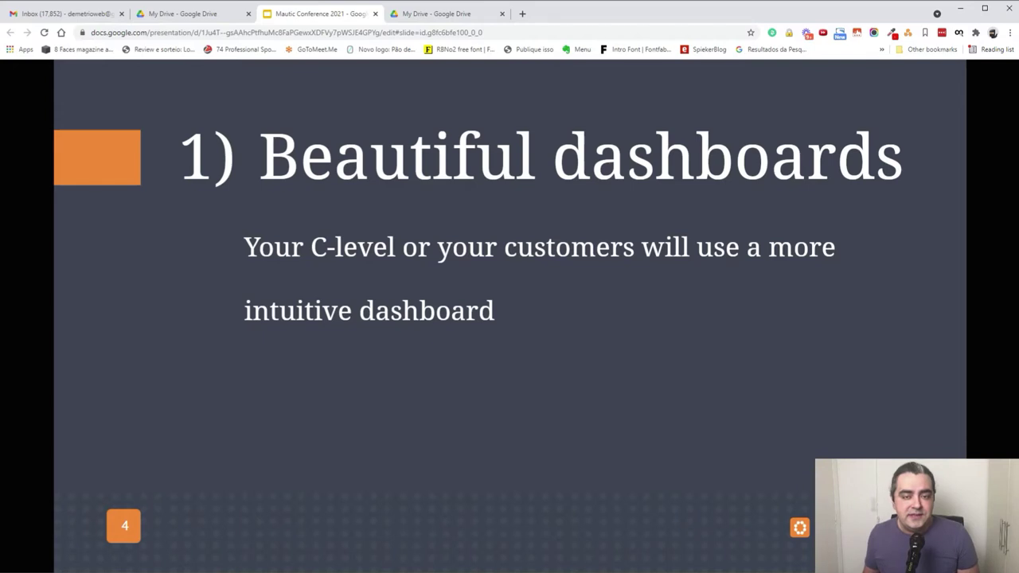
{"action": "key", "text": "Right"}
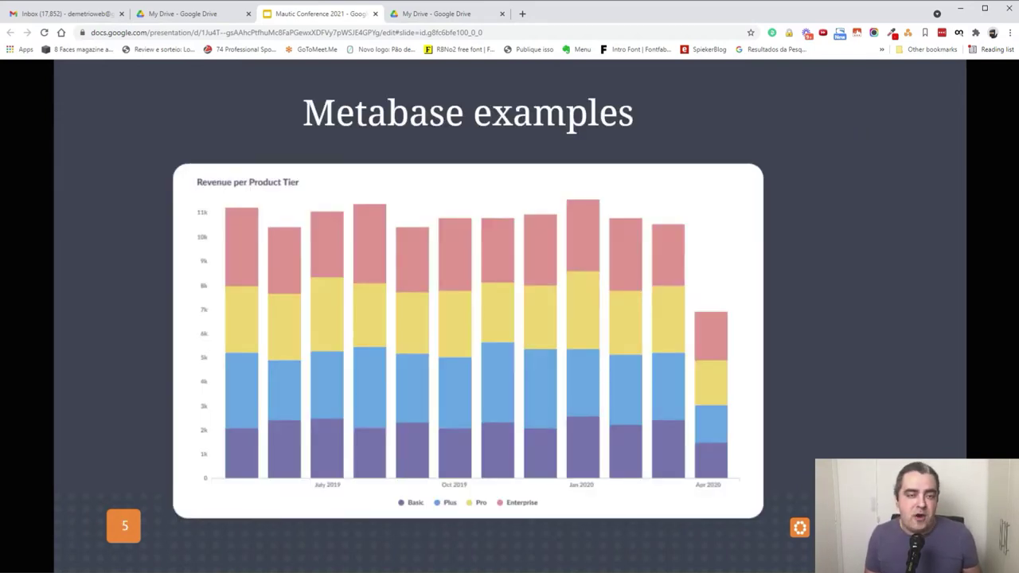
{"action": "key", "text": "Right"}
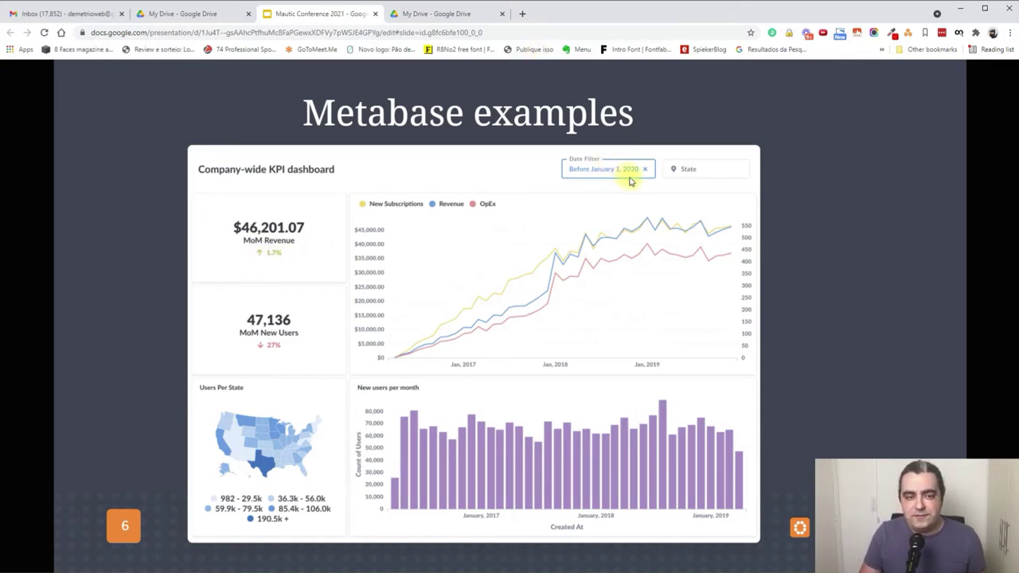
{"action": "key", "text": "Right"}
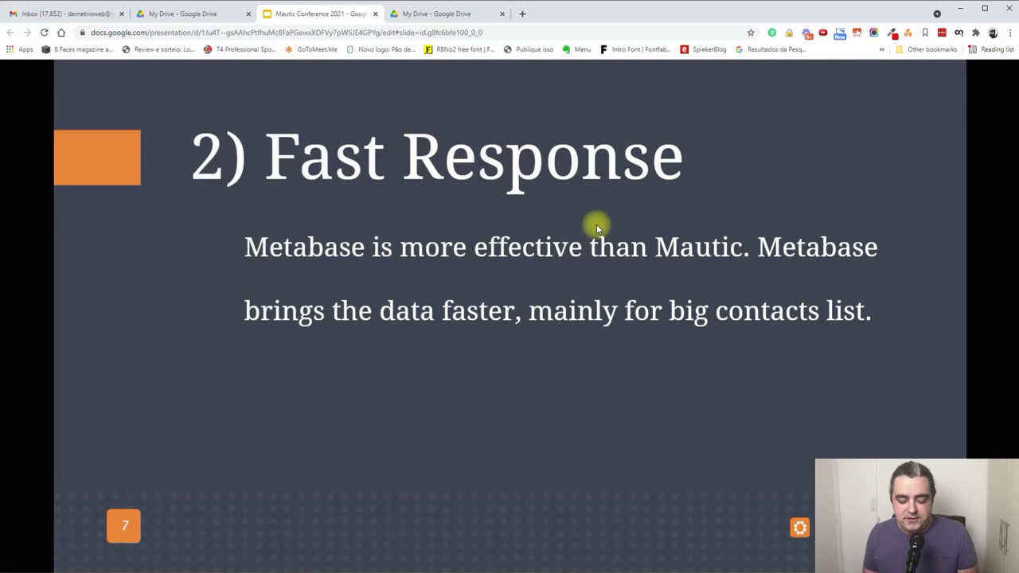
{"action": "key", "text": "Right"}
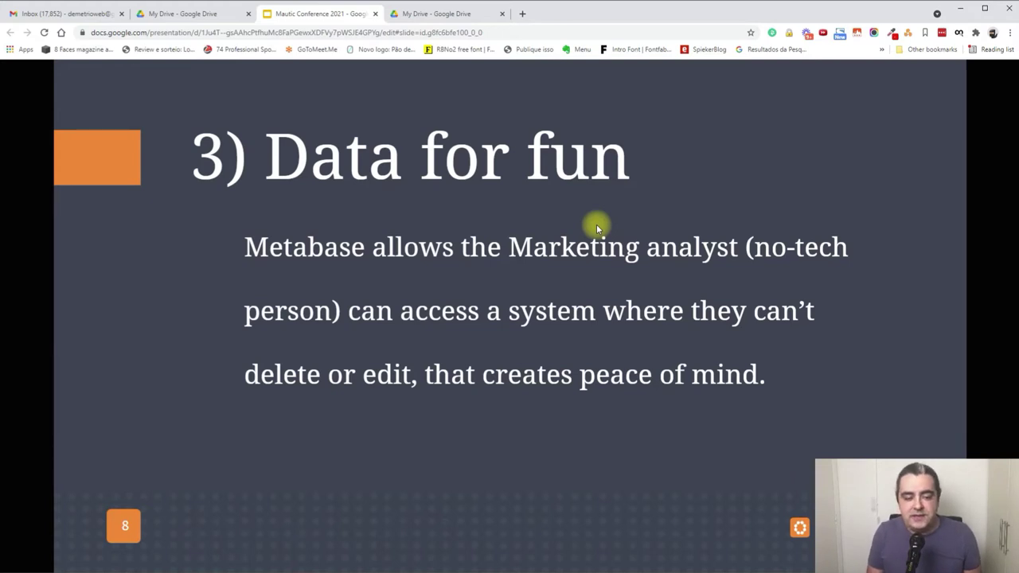
{"action": "key", "text": "Right"}
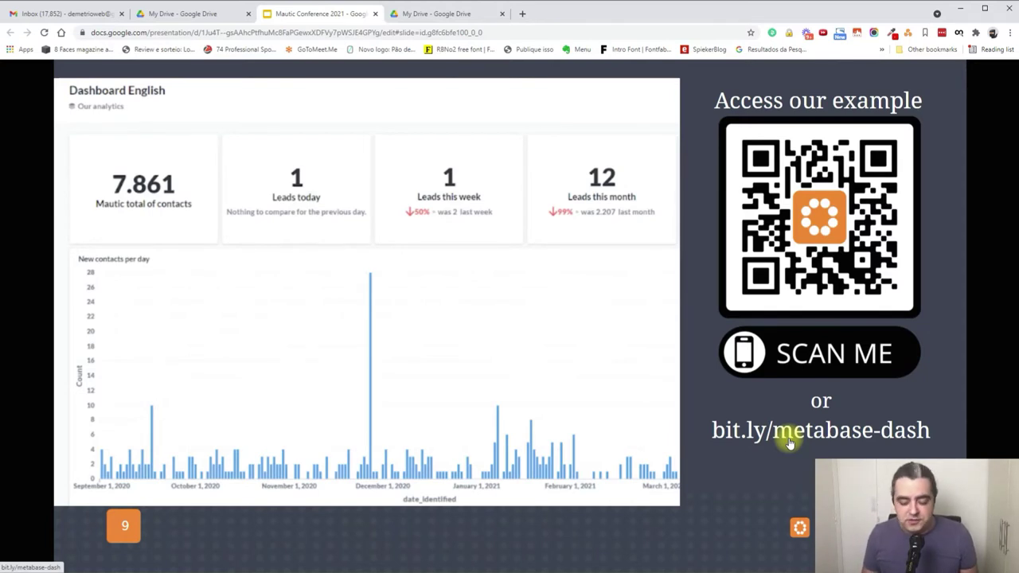
Advance the slideshow through the Controversy Alert section to the embedded river video on slide 14.
{"action": "key", "text": "Right"}
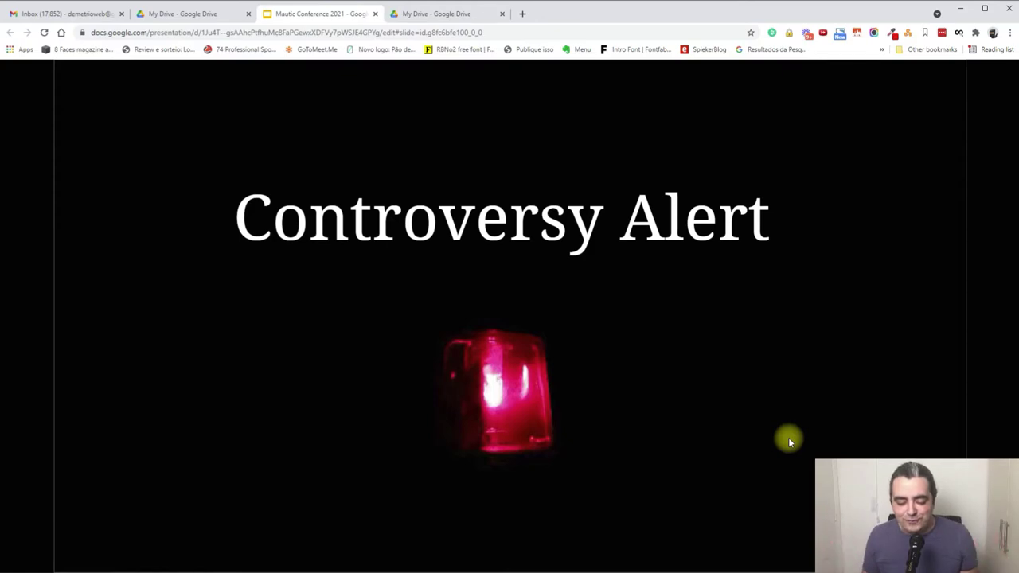
{"action": "key", "text": "Right"}
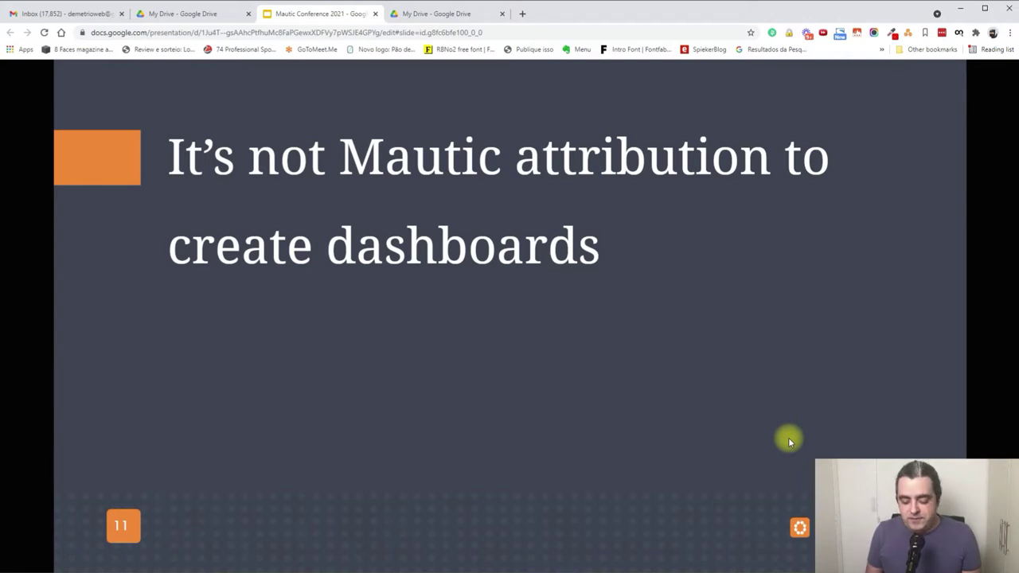
{"action": "key", "text": "Right"}
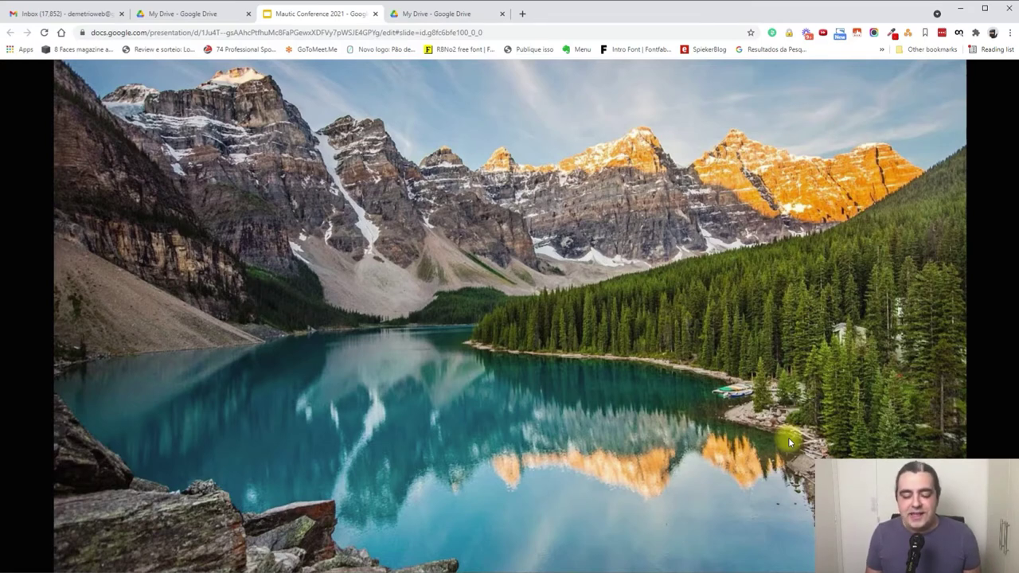
{"action": "left_click", "coordinate": [791, 443]}
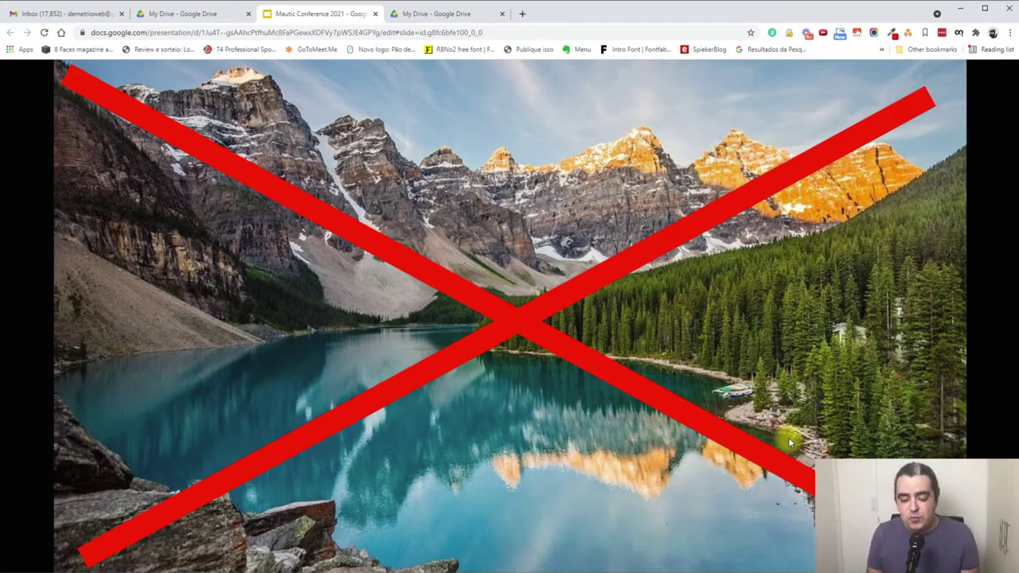
{"action": "key", "text": "Right"}
{"action": "key", "text": "Right"}
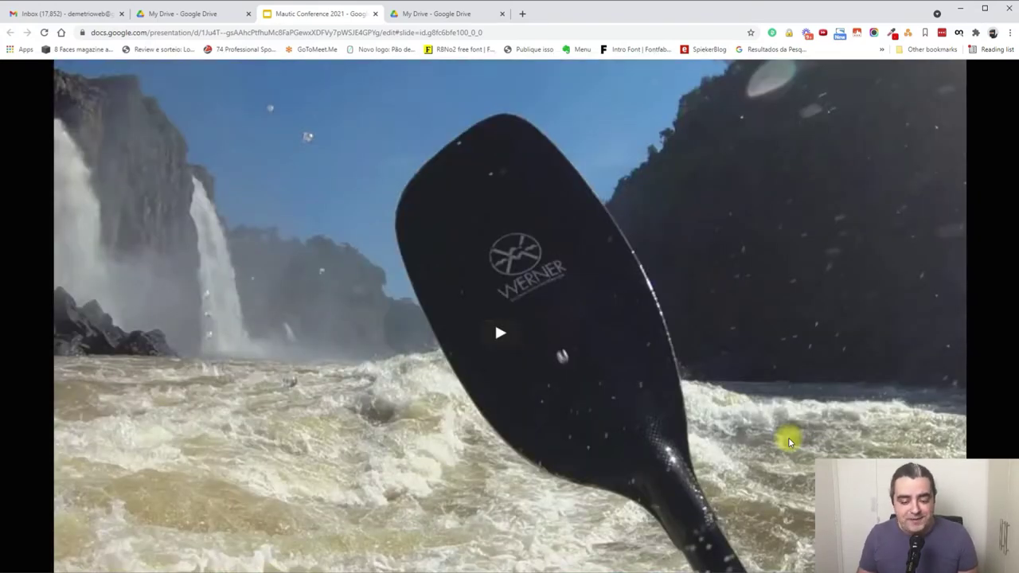
Play the river video on slide 14, pause and resume it, and advance to the Marketing Analytics slide.
{"action": "left_click", "coordinate": [500, 333]}
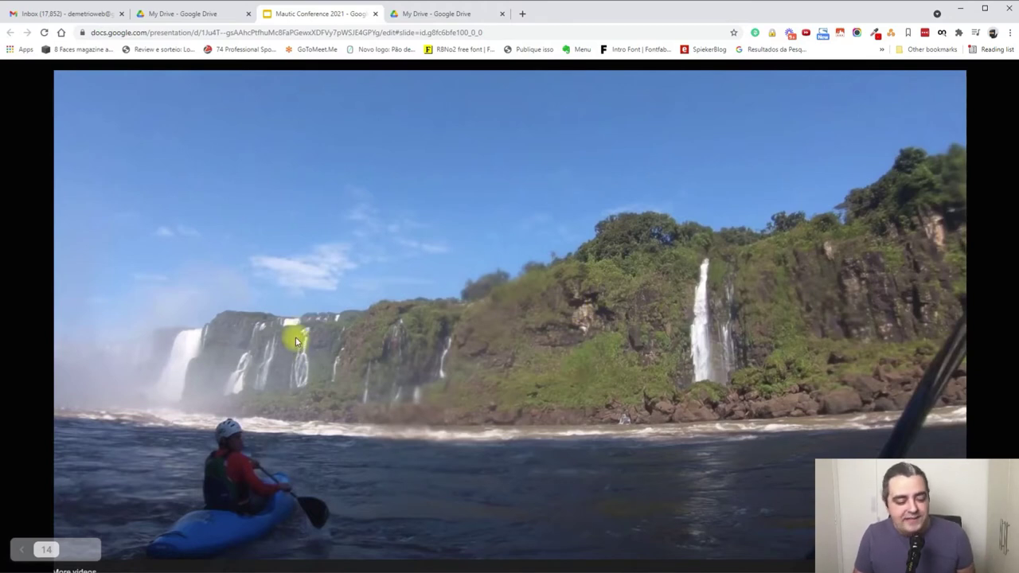
{"action": "left_click", "coordinate": [586, 396]}
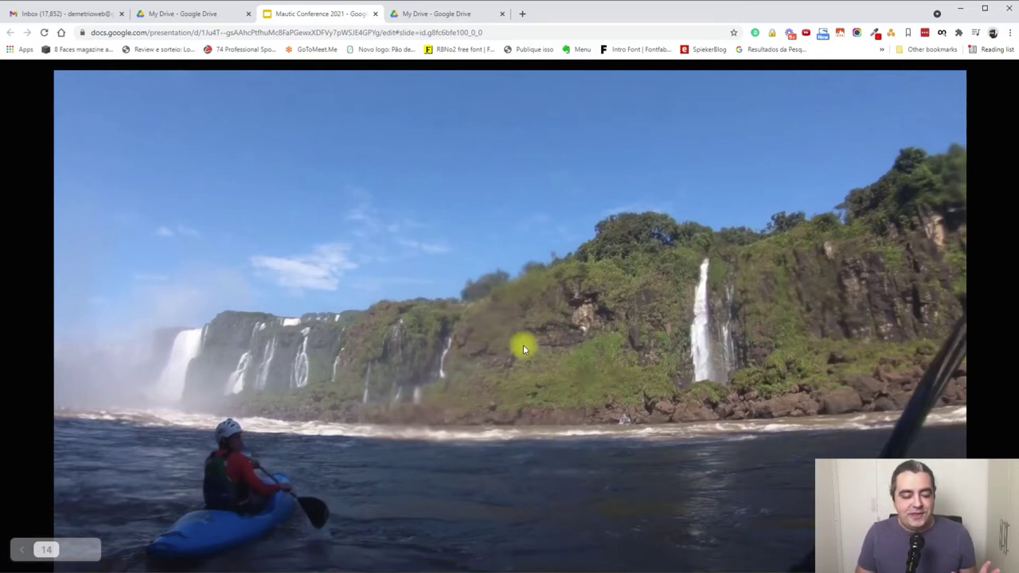
{"action": "left_click", "coordinate": [550, 387]}
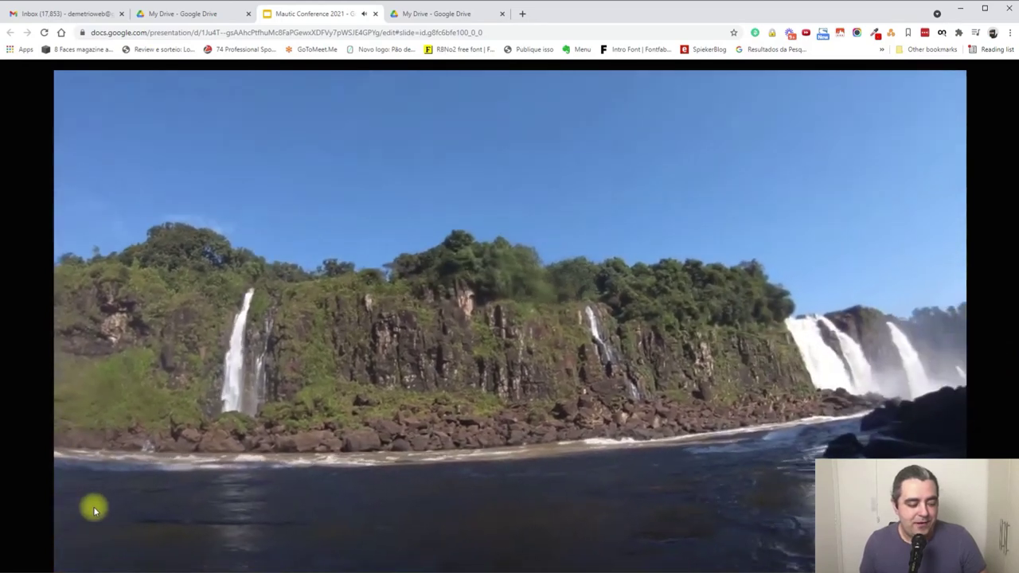
{"action": "mouse_move", "coordinate": [31, 546]}
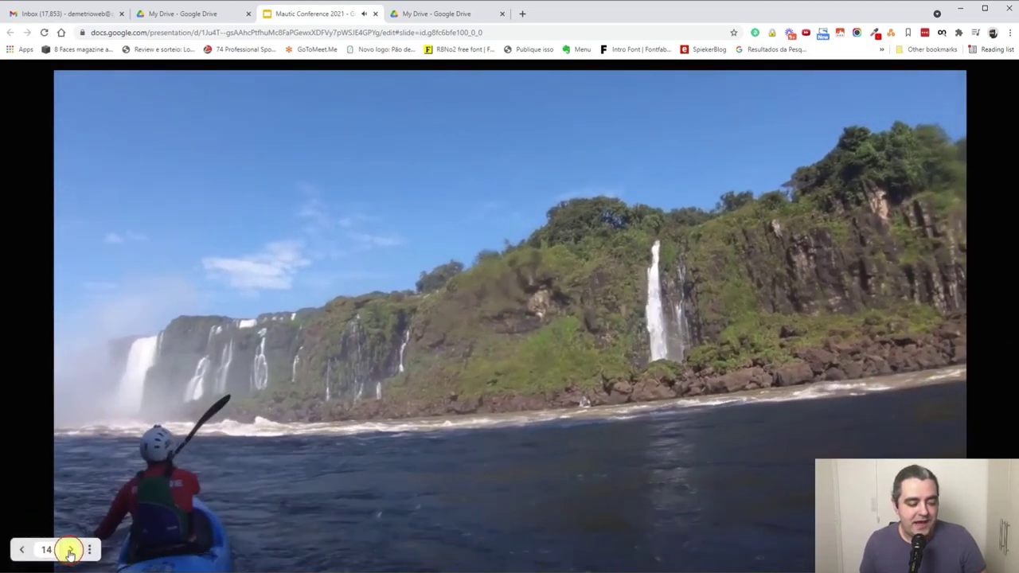
{"action": "left_click", "coordinate": [69, 550]}
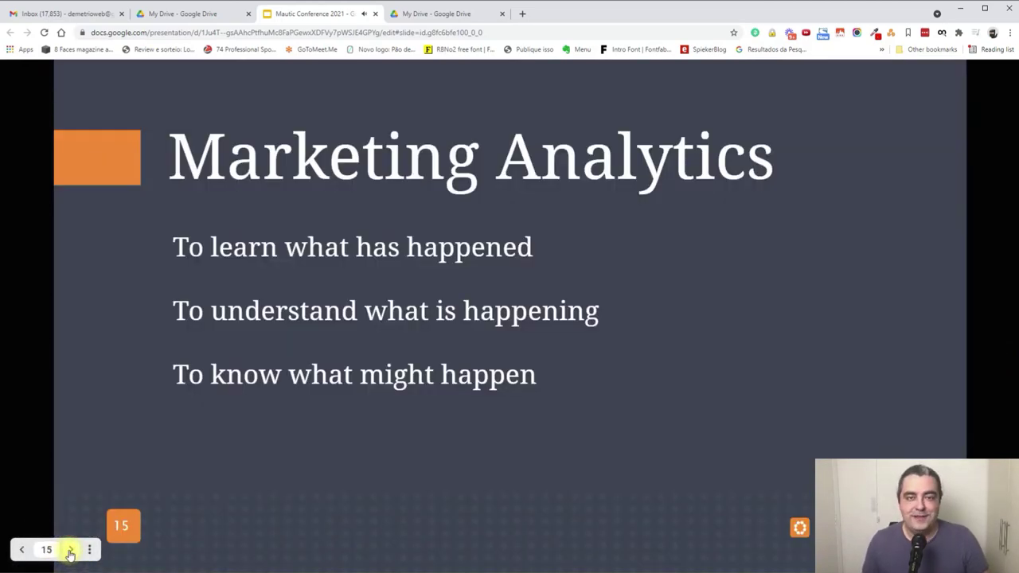
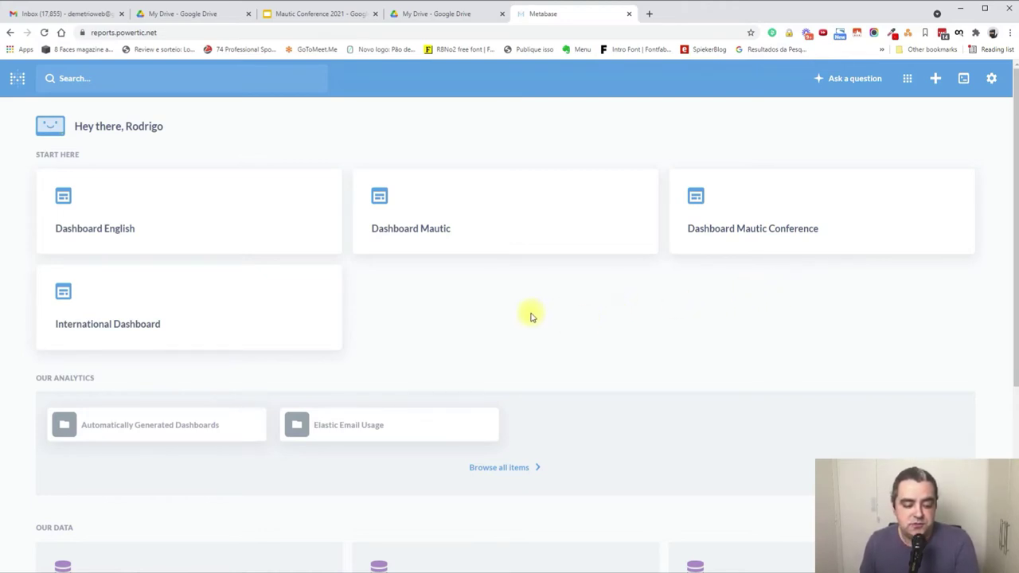
In Metabase, open the mkt_powertic_com database from the Our Data section of the home page.
{"action": "scroll", "coordinate": [532, 317], "scroll_direction": "down", "scroll_amount": 2}
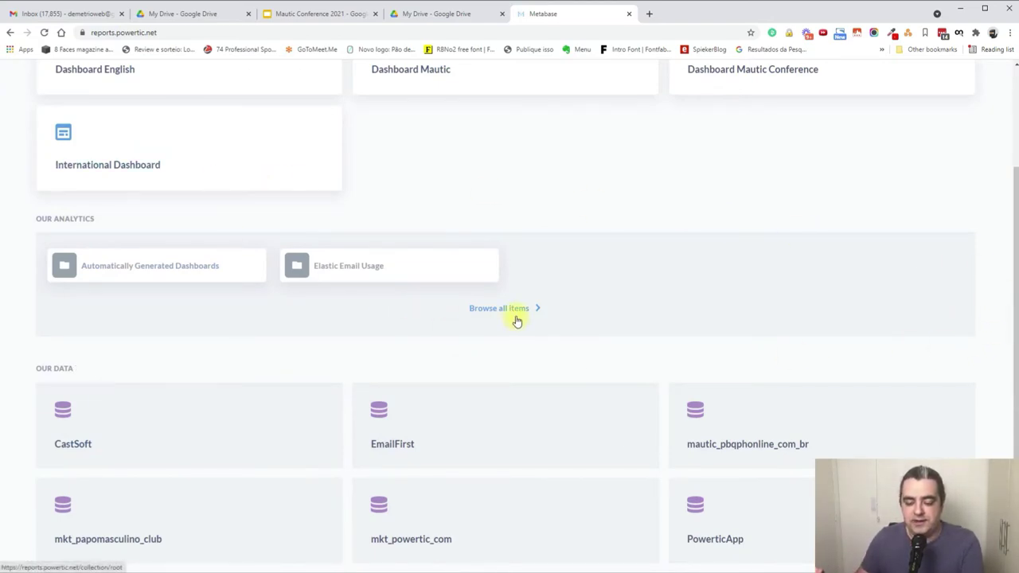
{"action": "scroll", "coordinate": [430, 314], "scroll_direction": "down", "scroll_amount": 2}
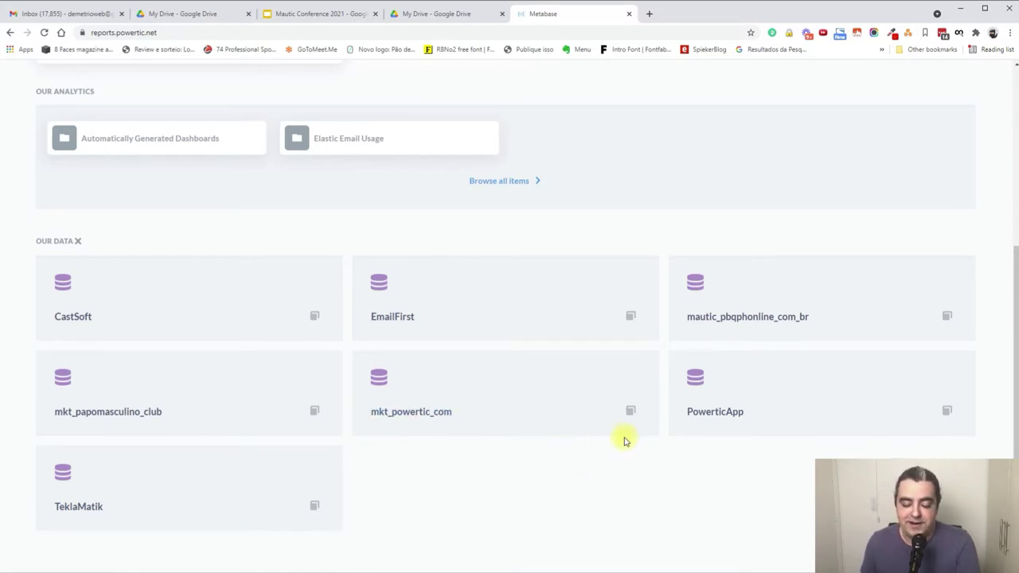
{"action": "left_click", "coordinate": [412, 414]}
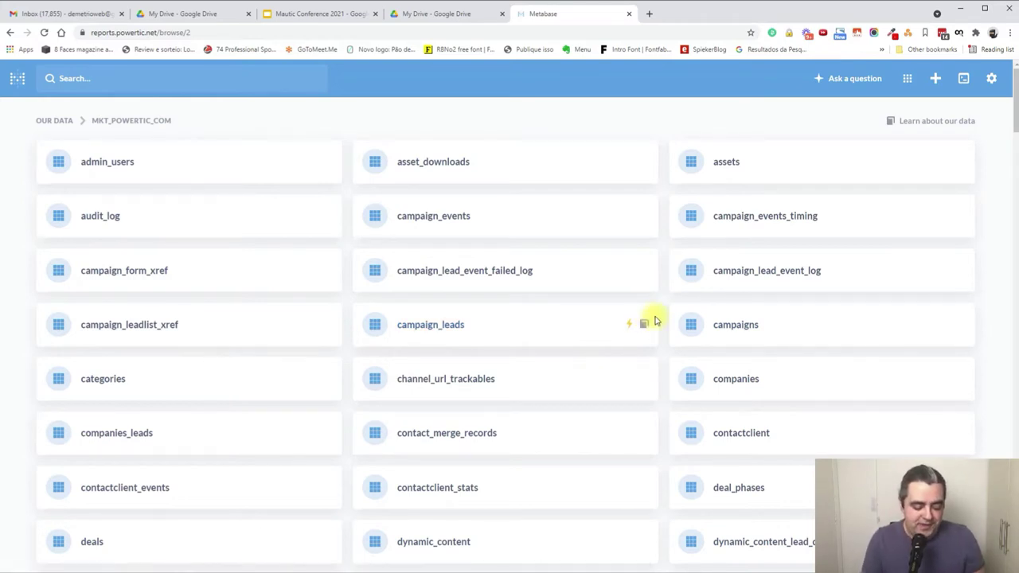
Find "leads" on the database's table list page and open the leads table.
{"action": "key", "text": "ctrl+f"}
{"action": "type", "text": "lead"}
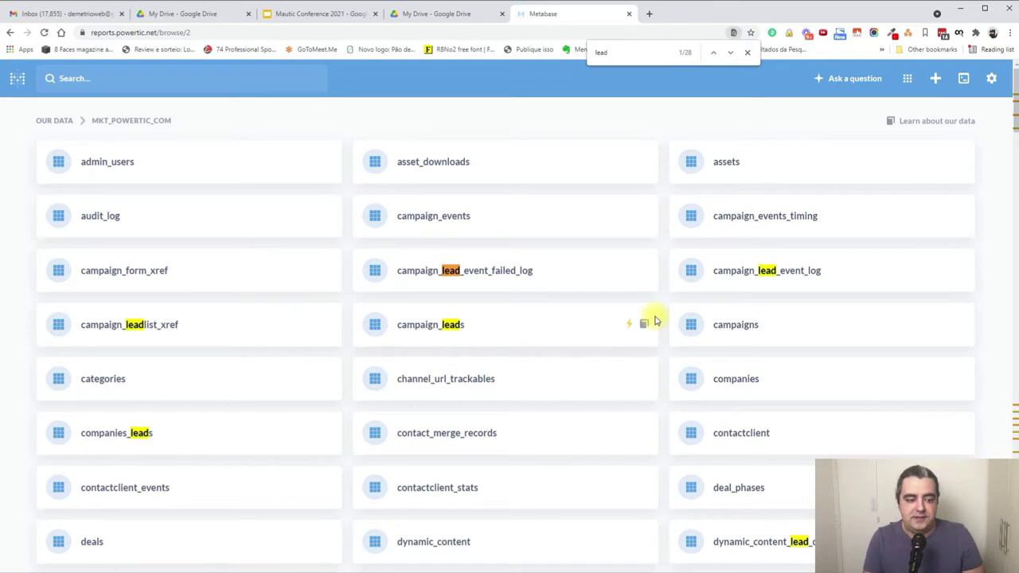
{"action": "key", "text": "Return"}
{"action": "key", "text": "Return"}
{"action": "key", "text": "Return"}
{"action": "key", "text": "Return"}
{"action": "key", "text": "Return"}
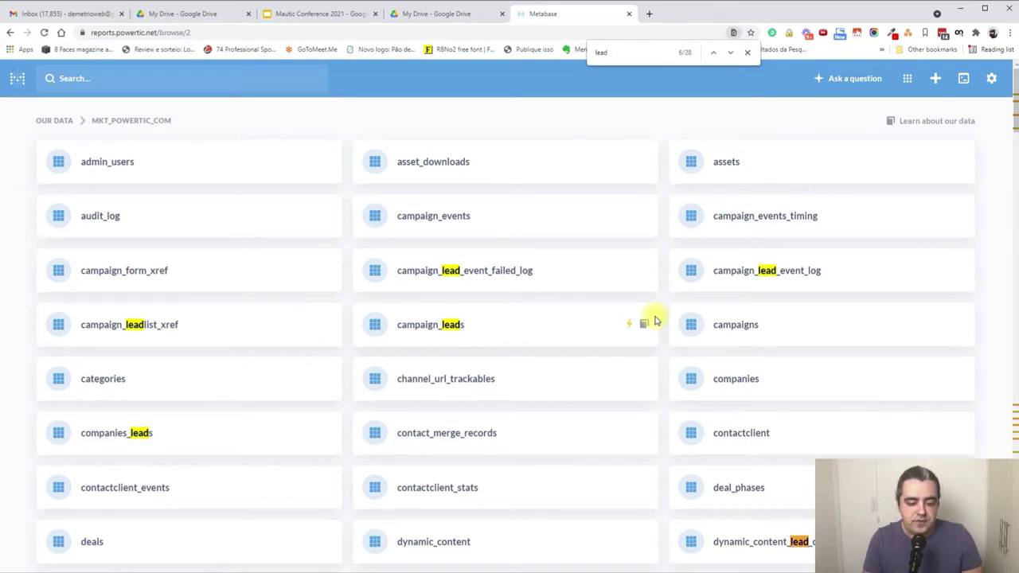
{"action": "type", "text": "s"}
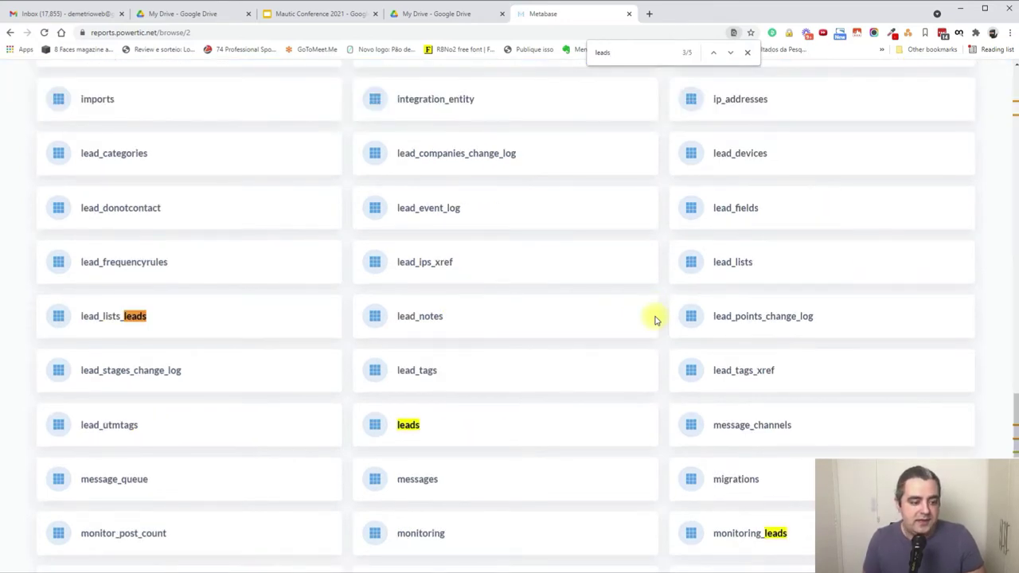
{"action": "left_click", "coordinate": [406, 430]}
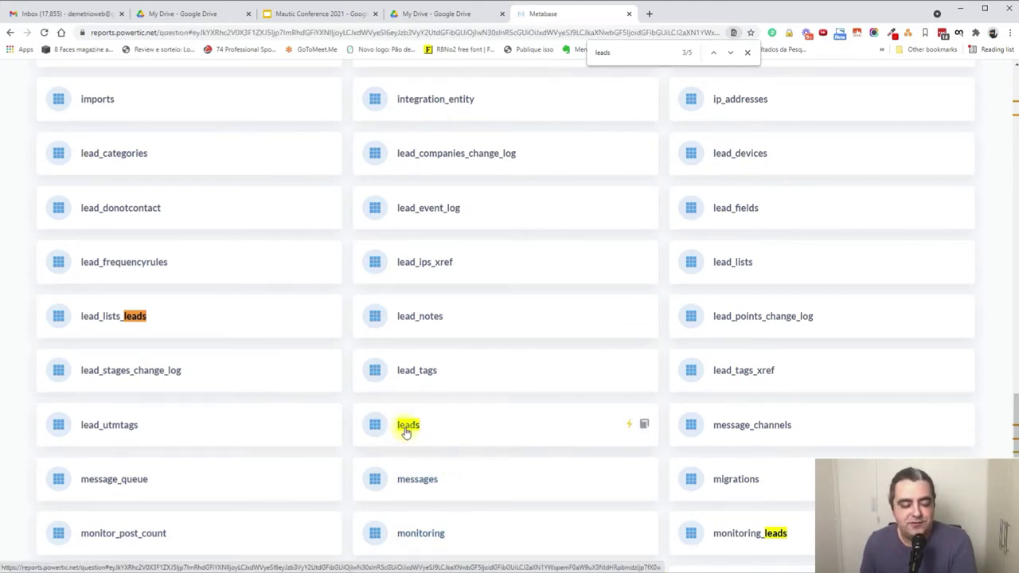
{"action": "left_click", "coordinate": [747, 53]}
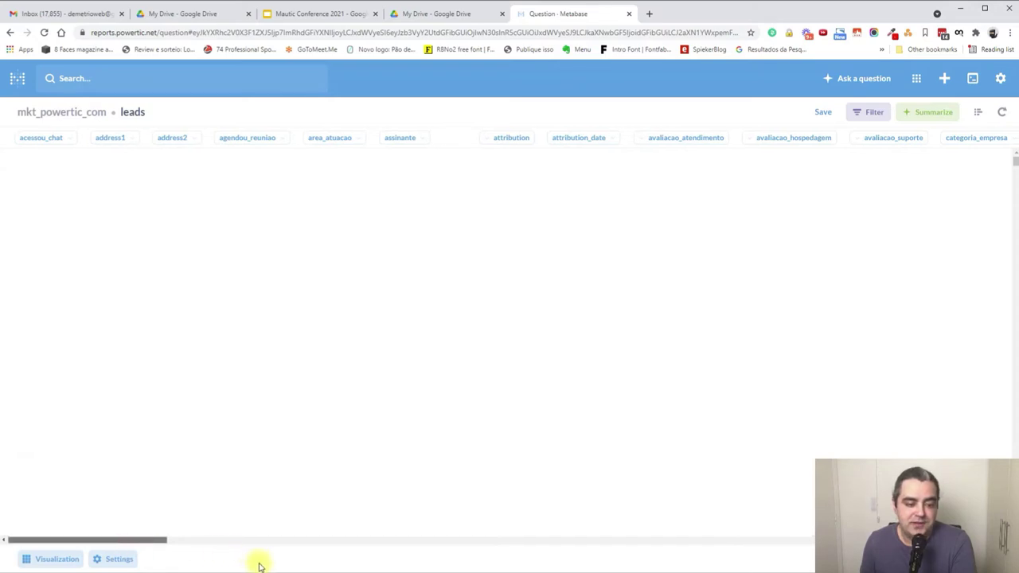
Look across the leads table's columns and show the available visualization types.
{"action": "scroll", "coordinate": [355, 552], "scroll_direction": "right", "scroll_amount": 5}
{"action": "scroll", "coordinate": [510, 319], "scroll_direction": "right", "scroll_amount": 6}
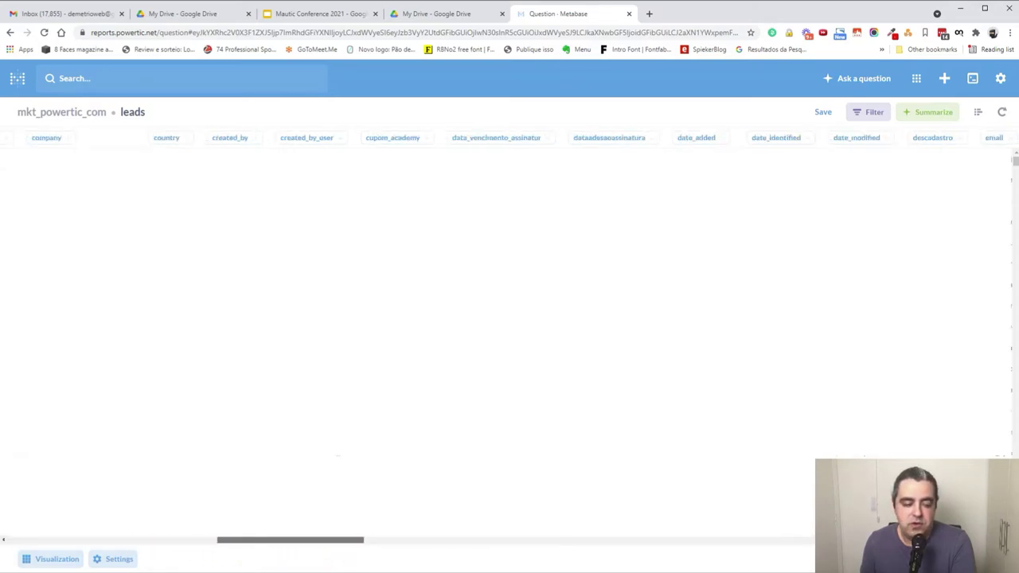
{"action": "scroll", "coordinate": [4, 532], "scroll_direction": "right", "scroll_amount": 20}
{"action": "scroll", "coordinate": [4, 531], "scroll_direction": "left", "scroll_amount": 20}
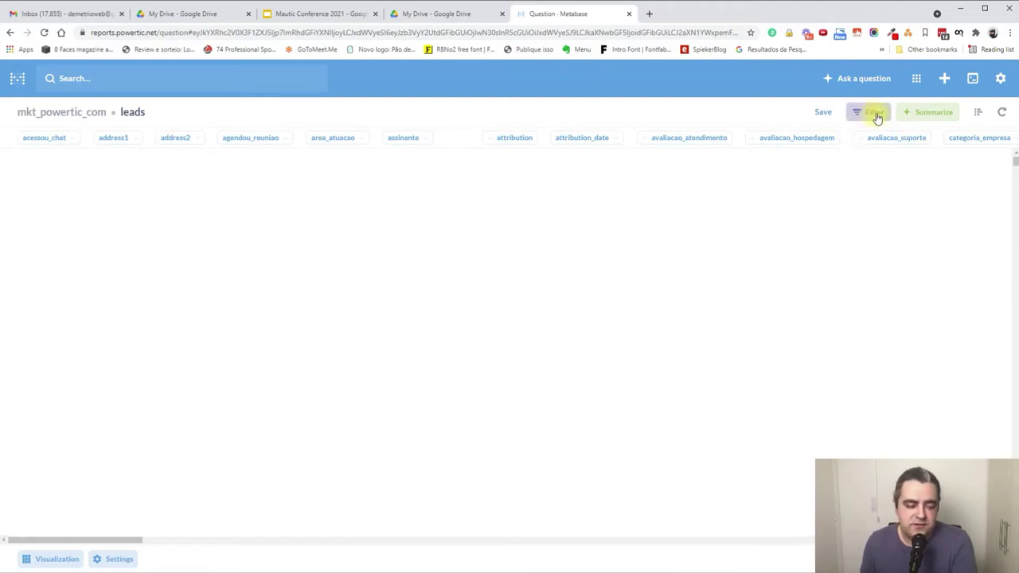
{"action": "left_click", "coordinate": [50, 560]}
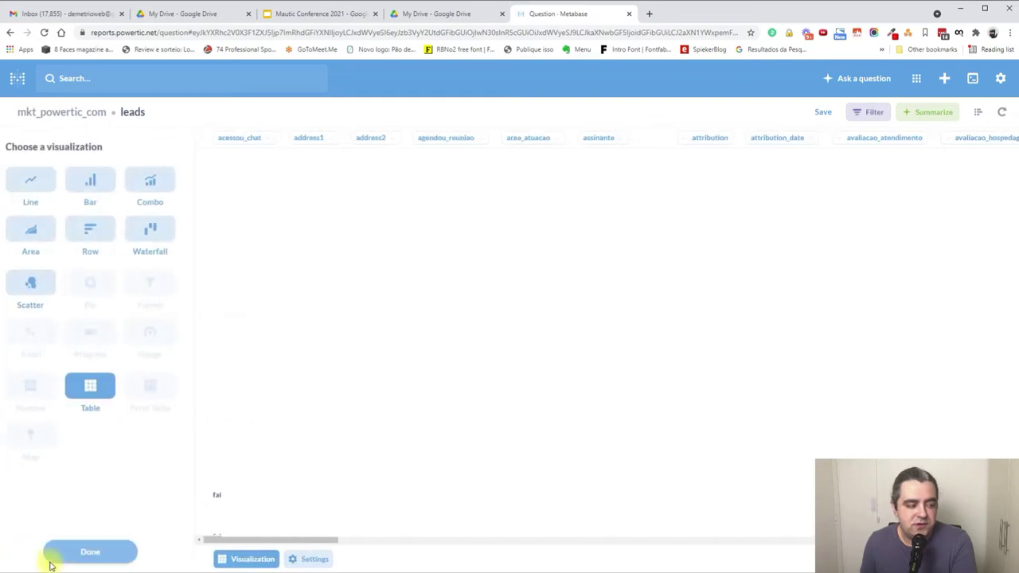
Open the leads table's display settings and review its visible columns through to the last ones in the table.
{"action": "left_click", "coordinate": [326, 560]}
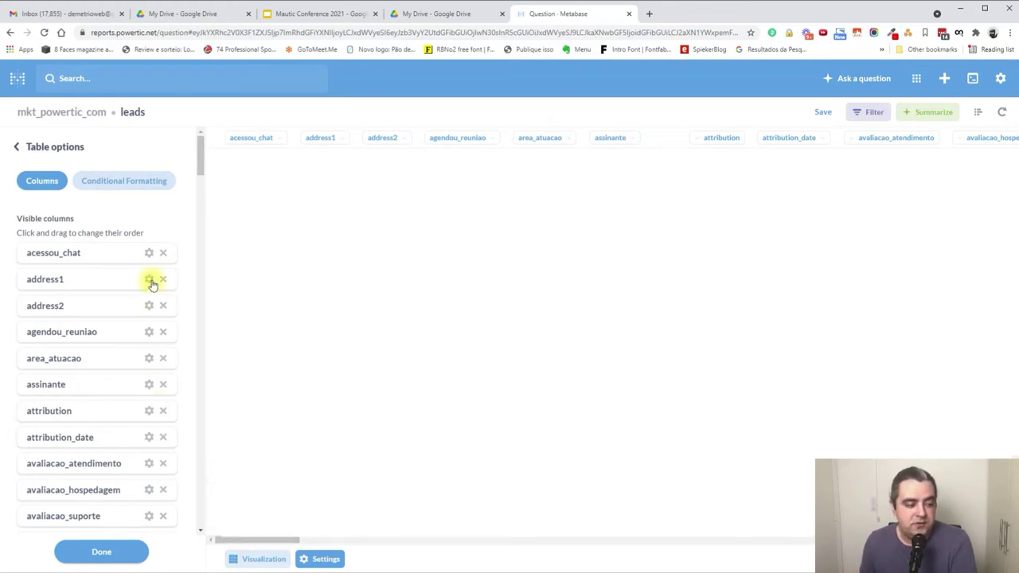
{"action": "scroll", "coordinate": [157, 337], "scroll_direction": "down", "scroll_amount": 3}
{"action": "scroll", "coordinate": [154, 409], "scroll_direction": "down", "scroll_amount": 15}
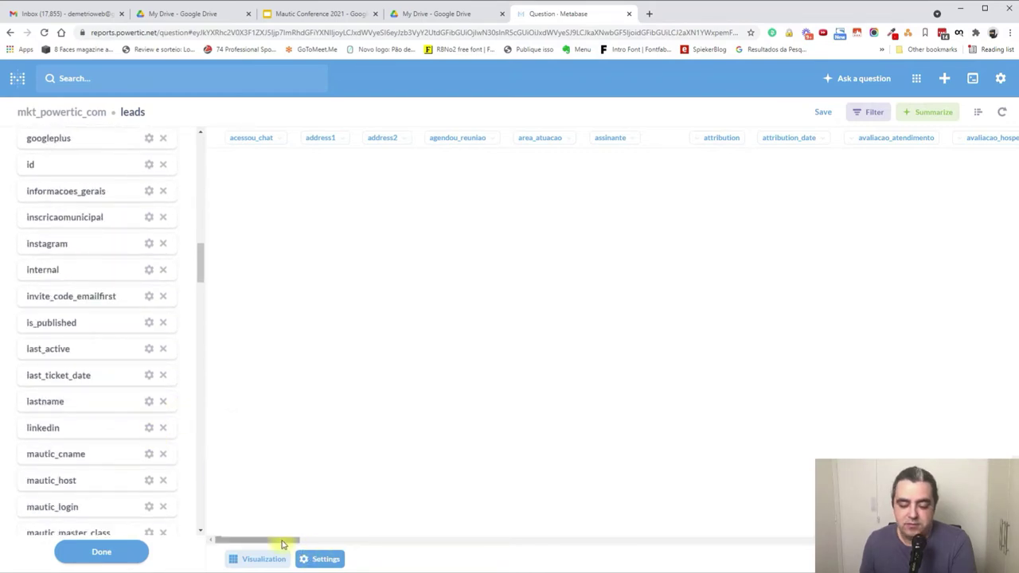
{"action": "left_click_drag", "start_coordinate": [282, 542], "coordinate": [987, 541]}
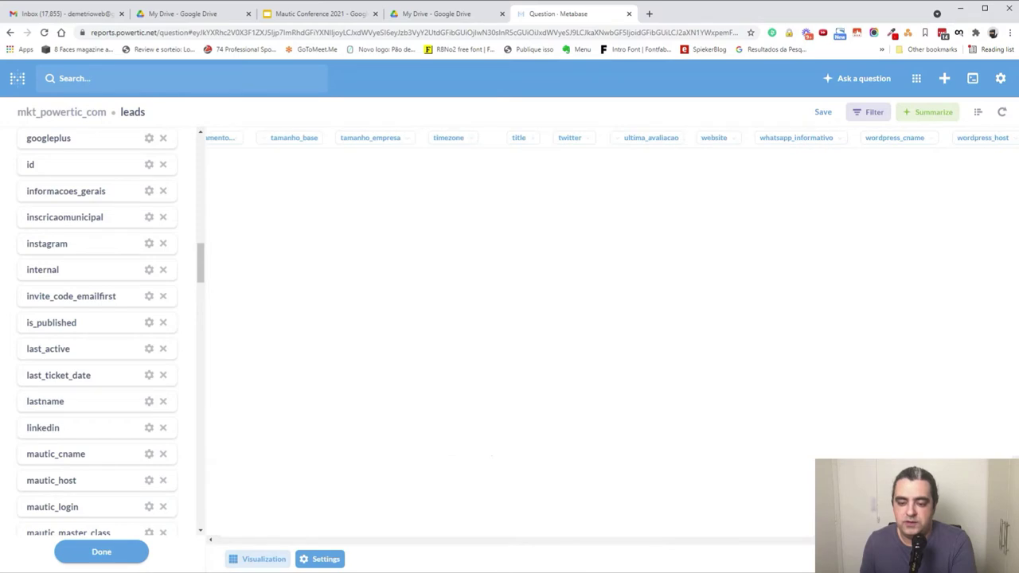
Open the filter options for the leads table and look through the available fields, including those of the linked owner_id table.
{"action": "left_click", "coordinate": [874, 116]}
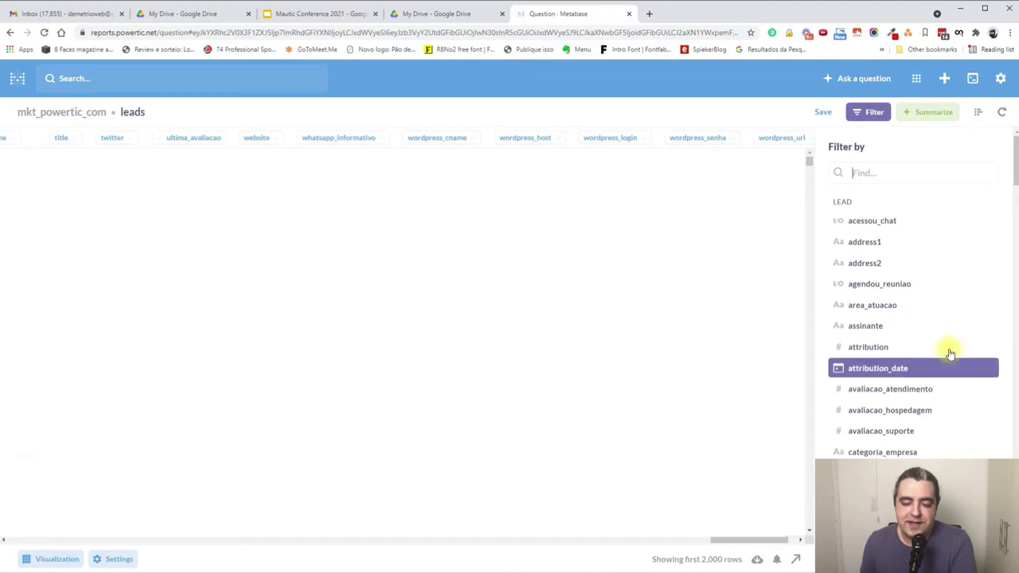
{"action": "scroll", "coordinate": [912, 265], "scroll_direction": "down", "scroll_amount": 5}
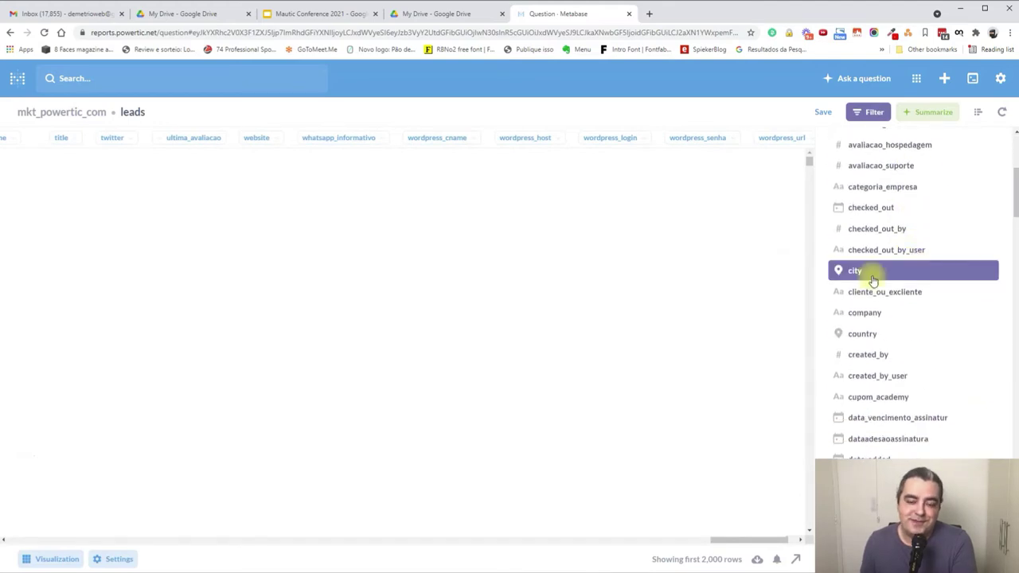
{"action": "scroll", "coordinate": [874, 273], "scroll_direction": "down", "scroll_amount": 20}
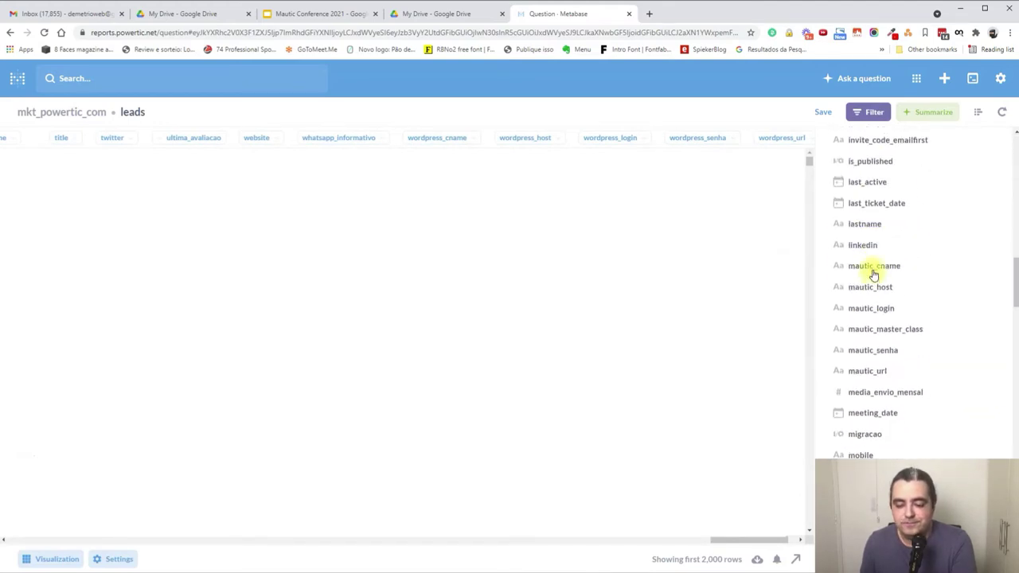
{"action": "scroll", "coordinate": [873, 277], "scroll_direction": "down", "scroll_amount": 5}
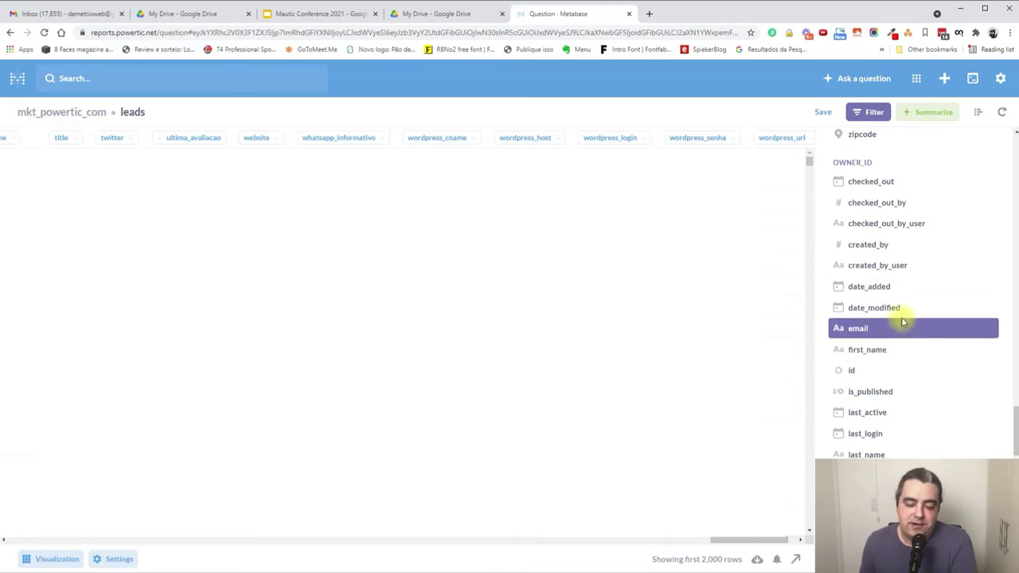
{"action": "scroll", "coordinate": [901, 323], "scroll_direction": "down", "scroll_amount": 2}
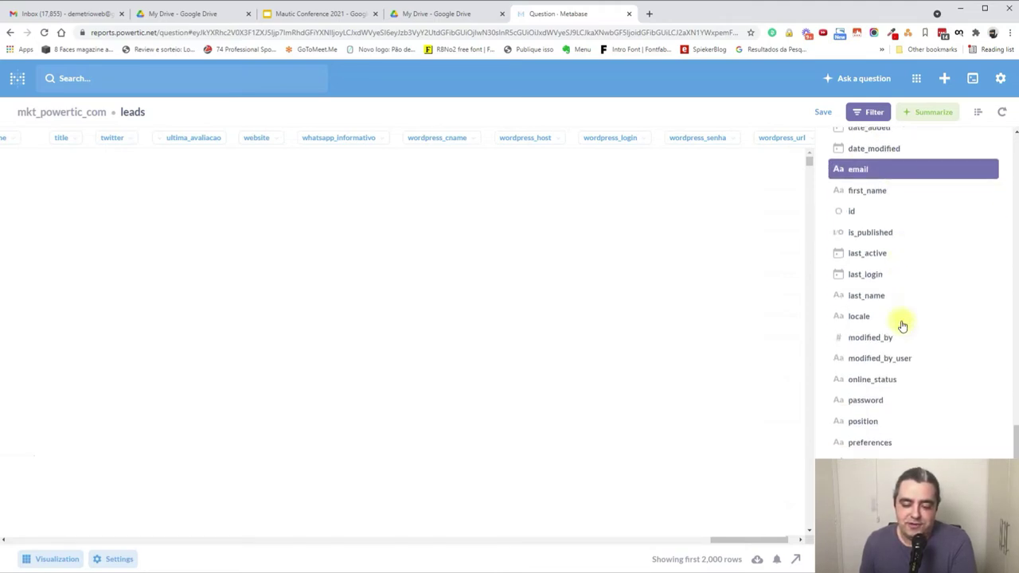
{"action": "scroll", "coordinate": [902, 326], "scroll_direction": "up", "scroll_amount": 1}
{"action": "scroll", "coordinate": [902, 326], "scroll_direction": "up", "scroll_amount": 1}
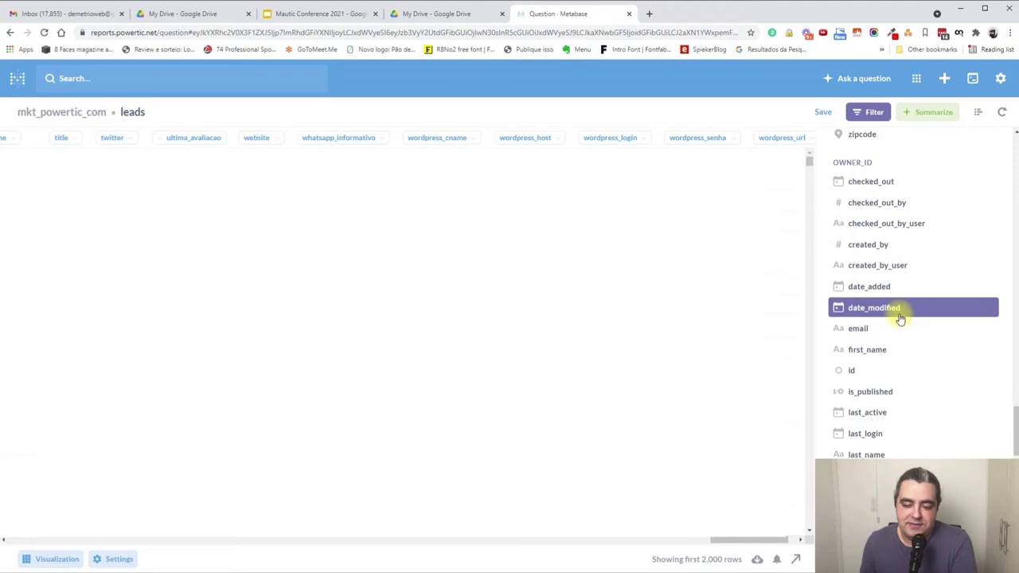
{"action": "scroll", "coordinate": [900, 319], "scroll_direction": "down", "scroll_amount": 10}
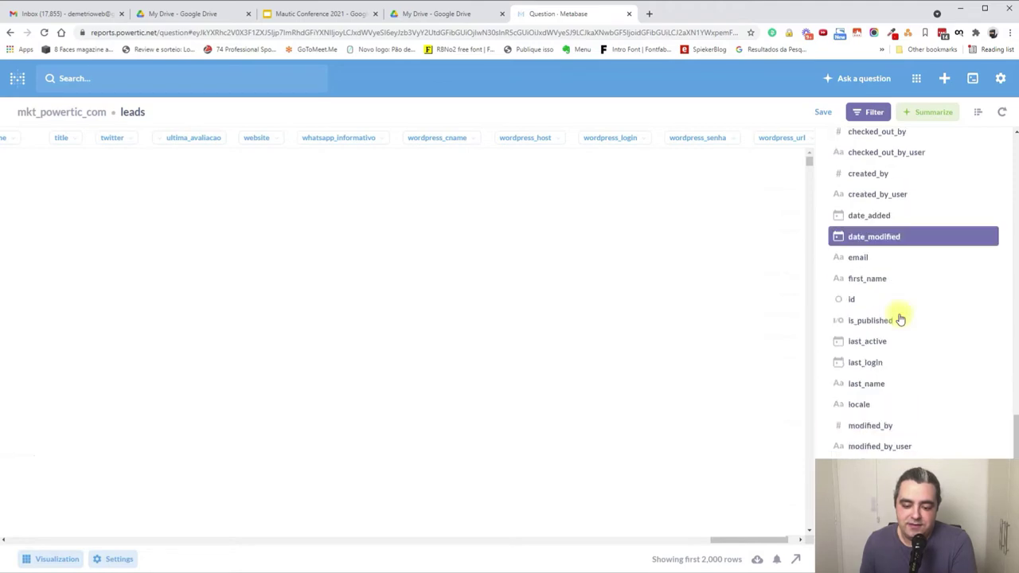
{"action": "scroll", "coordinate": [879, 231], "scroll_direction": "up", "scroll_amount": 15}
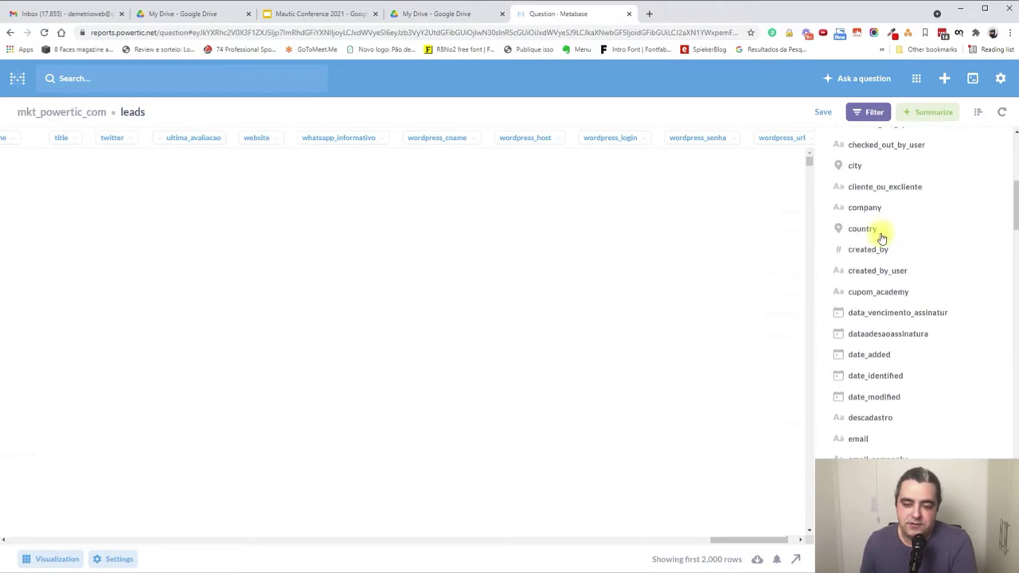
Find "date" among the filter fields, open the date_identified filter and review its available date conditions.
{"action": "type", "text": "date"}
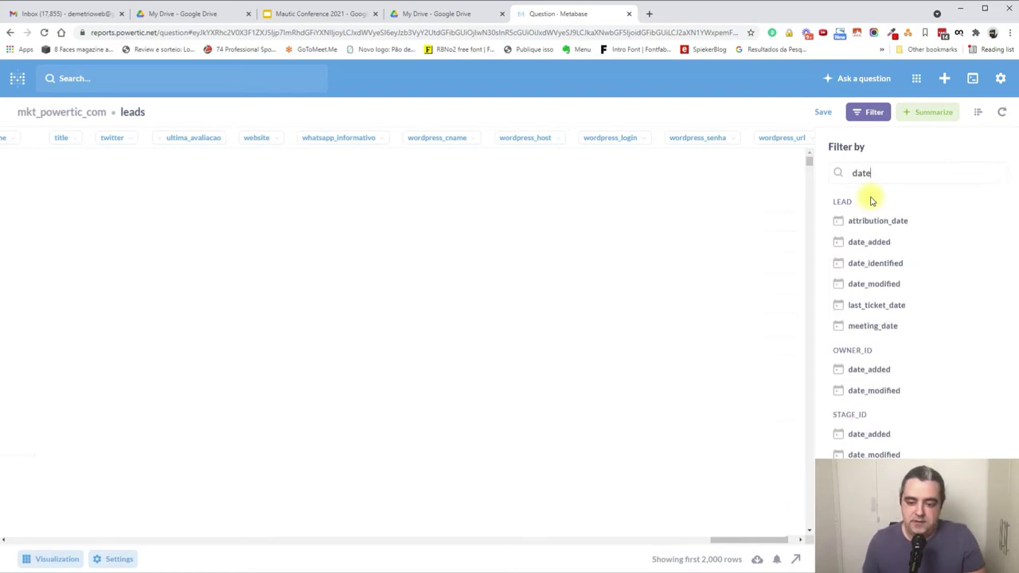
{"action": "left_click", "coordinate": [912, 275]}
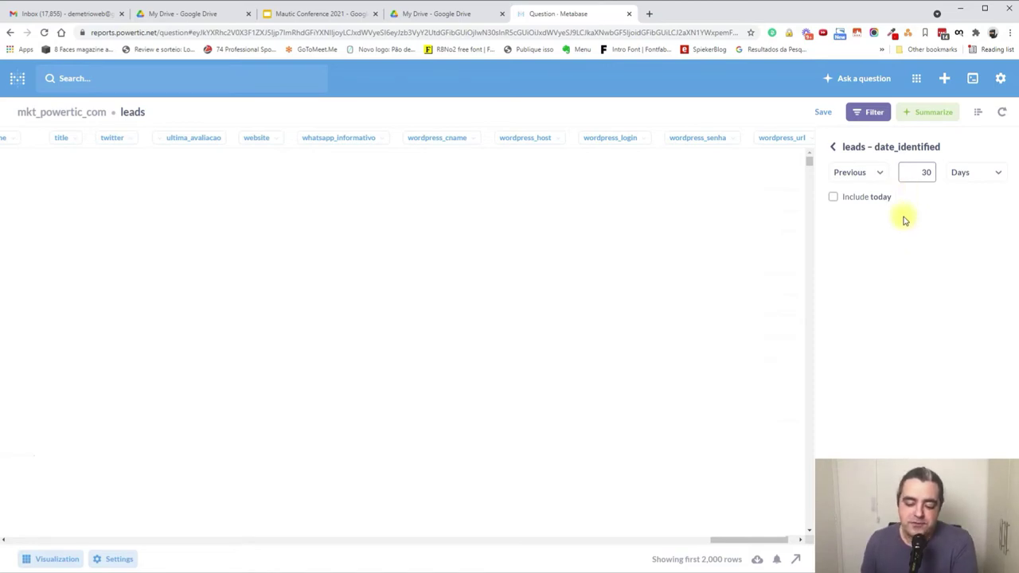
{"action": "left_click", "coordinate": [881, 172]}
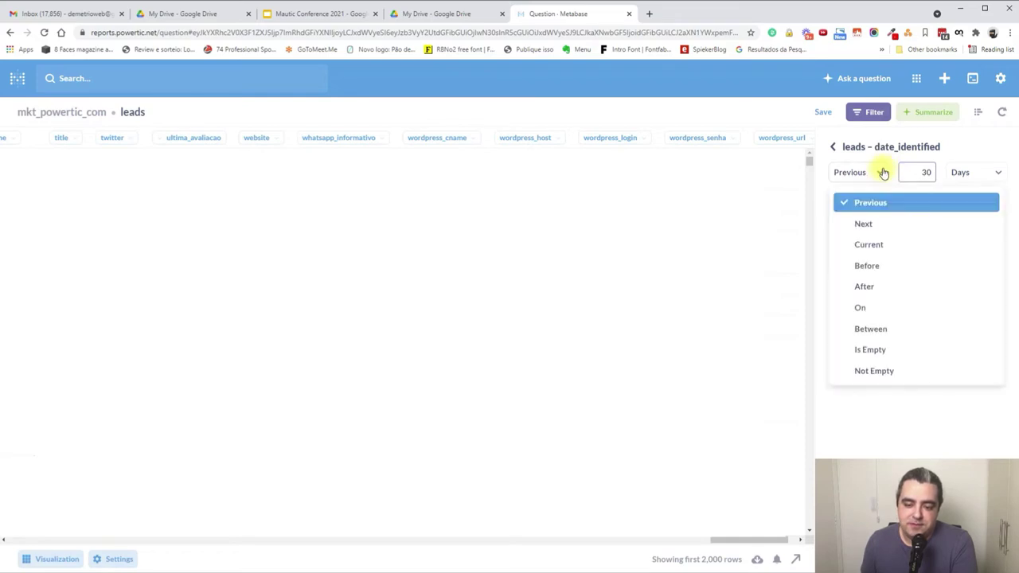
{"action": "left_click", "coordinate": [817, 200]}
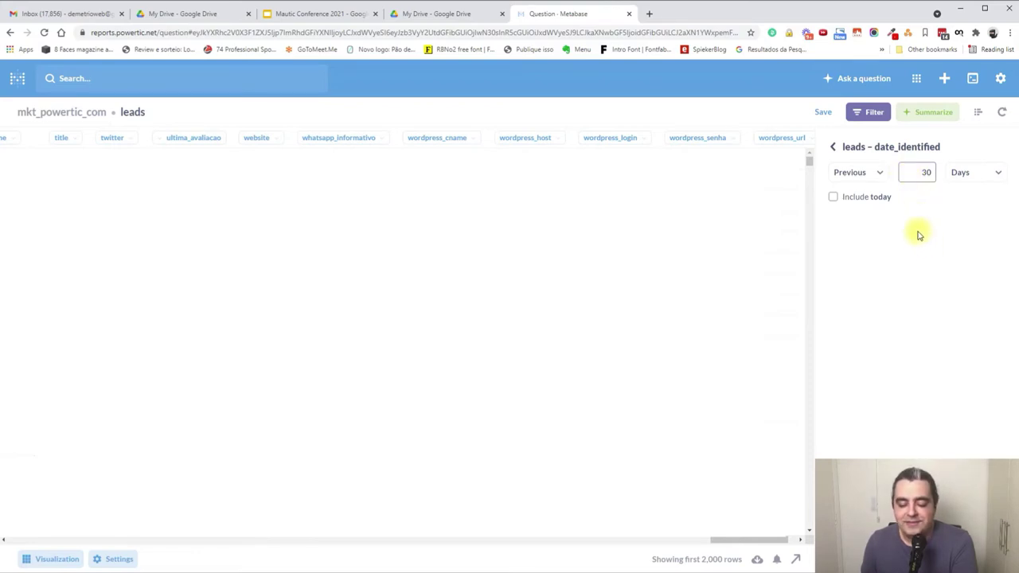
Summarize the leads by count grouped by date_identified, and review the monthly counts as a table through to the last months.
{"action": "left_click", "coordinate": [923, 116]}
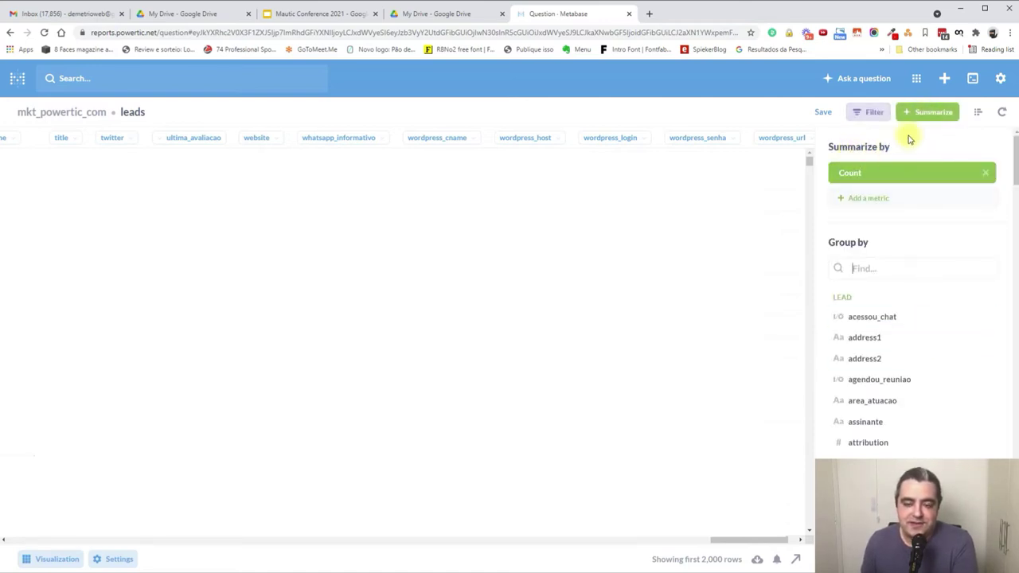
{"action": "left_click", "coordinate": [884, 268]}
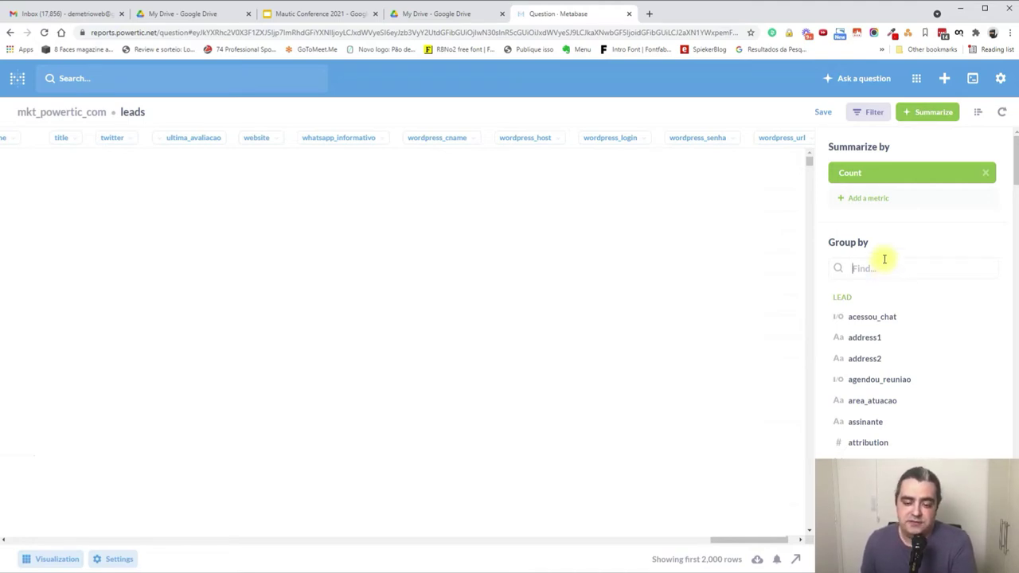
{"action": "left_click", "coordinate": [883, 260]}
{"action": "type", "text": "date"}
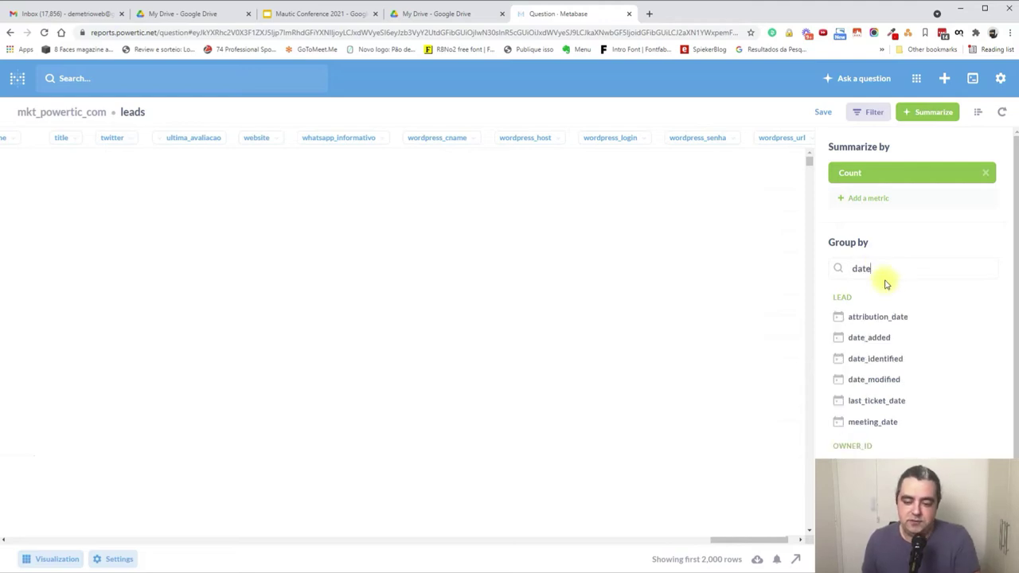
{"action": "left_click", "coordinate": [907, 359]}
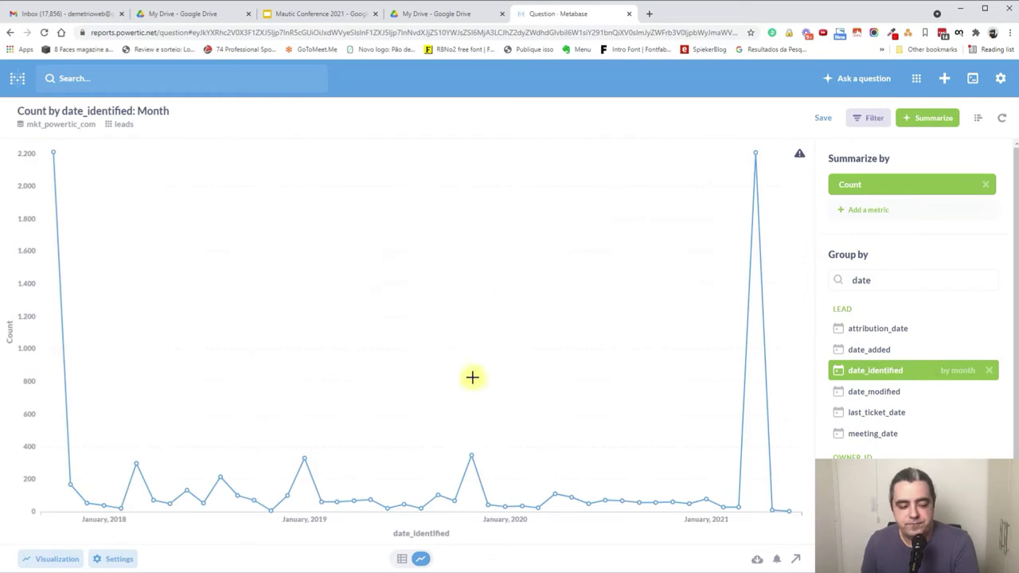
{"action": "left_click", "coordinate": [400, 560]}
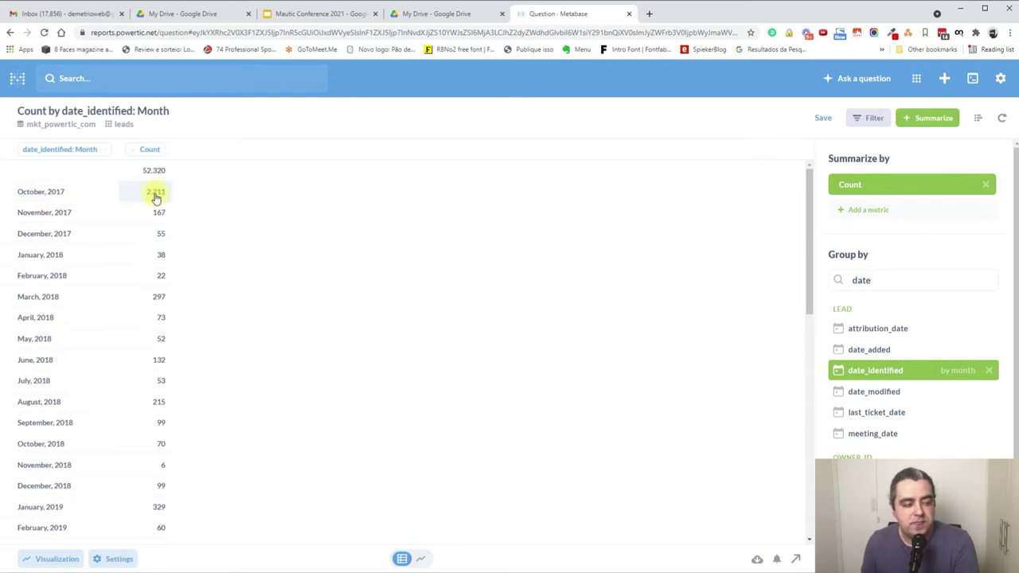
{"action": "scroll", "coordinate": [130, 311], "scroll_direction": "down", "scroll_amount": 7}
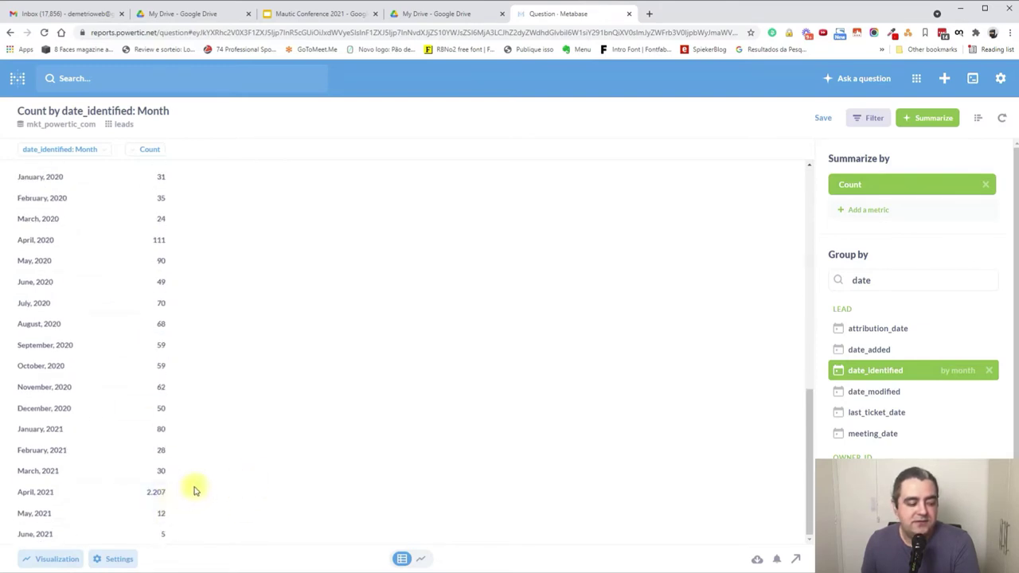
Change the date_identified grouping to Day and look through the daily counts in the table.
{"action": "left_click", "coordinate": [960, 372]}
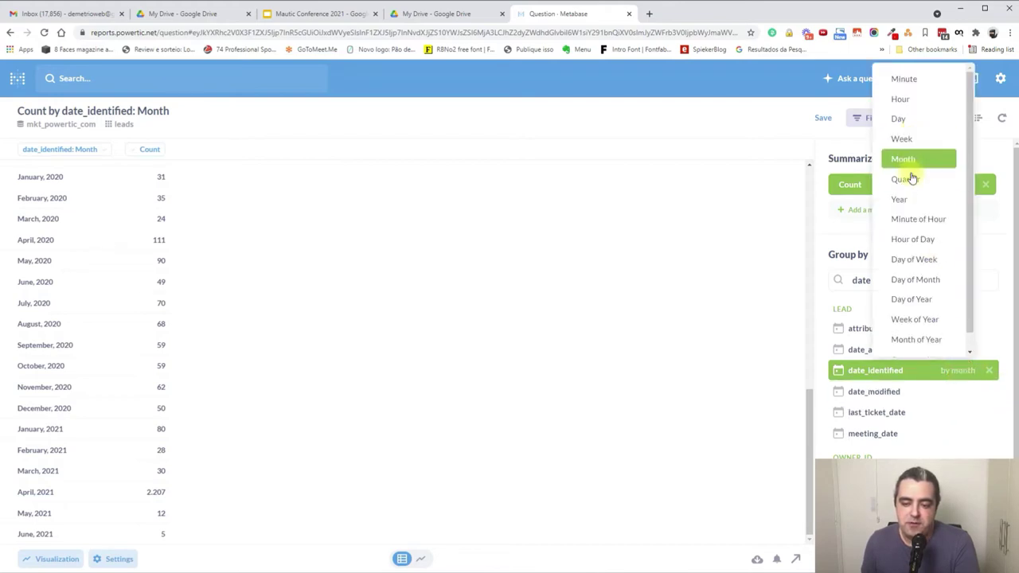
{"action": "left_click", "coordinate": [904, 124]}
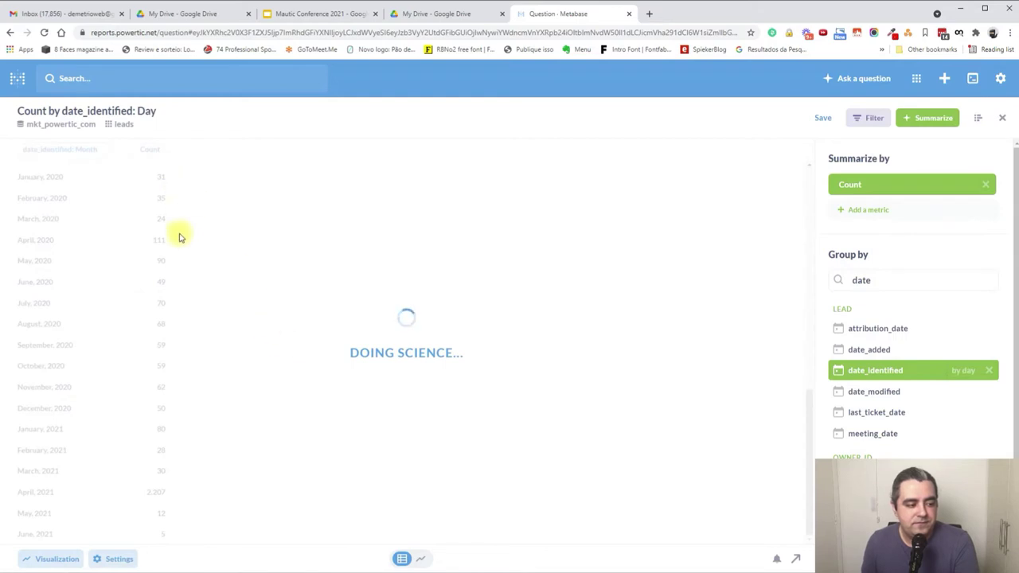
{"action": "scroll", "coordinate": [169, 280], "scroll_direction": "down", "scroll_amount": 10}
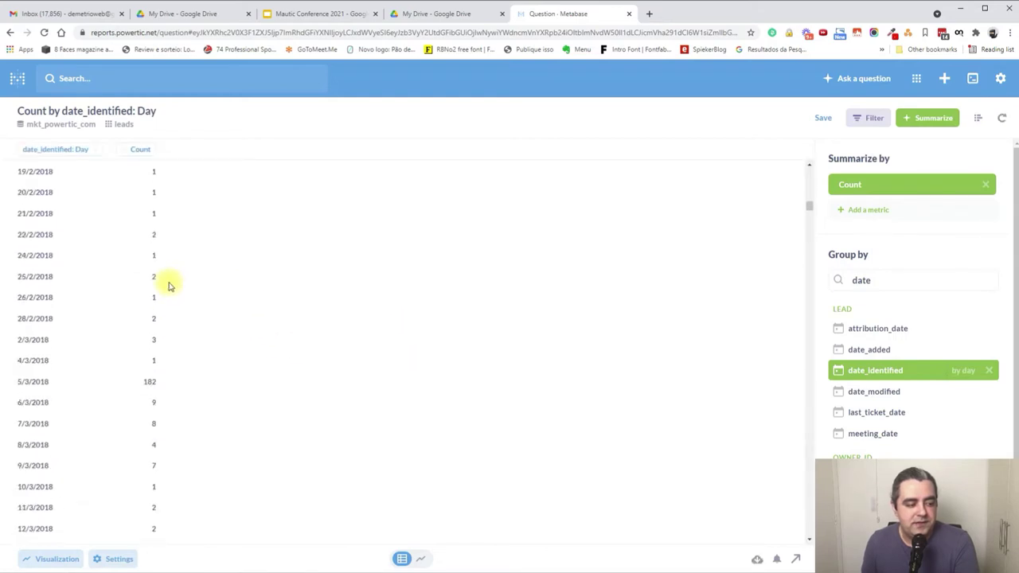
{"action": "scroll", "coordinate": [168, 284], "scroll_direction": "down", "scroll_amount": 15}
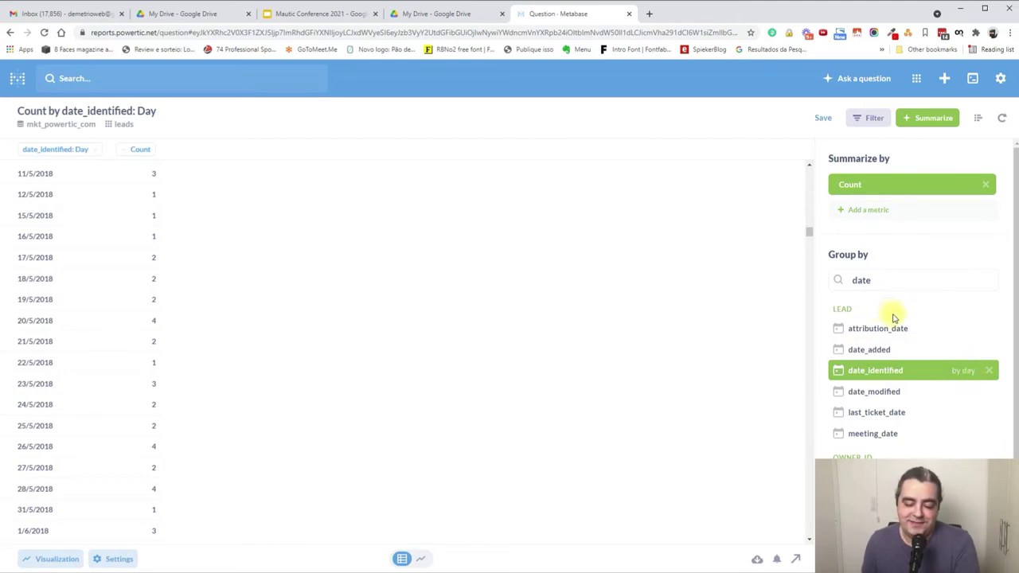
{"action": "scroll", "coordinate": [933, 318], "scroll_direction": "down", "scroll_amount": 1}
{"action": "scroll", "coordinate": [923, 291], "scroll_direction": "up", "scroll_amount": 1}
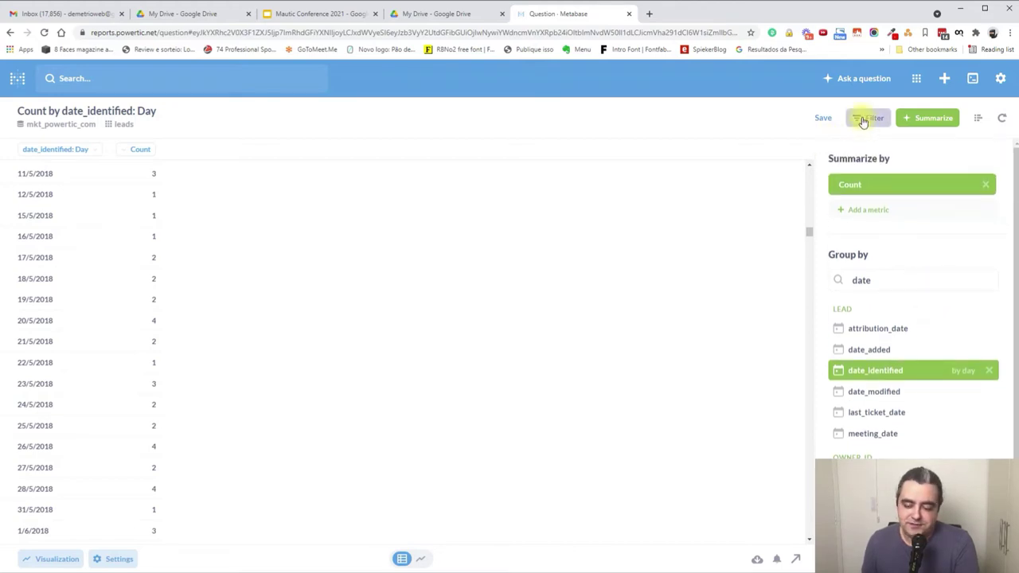
{"action": "scroll", "coordinate": [459, 395], "scroll_direction": "up", "scroll_amount": 15}
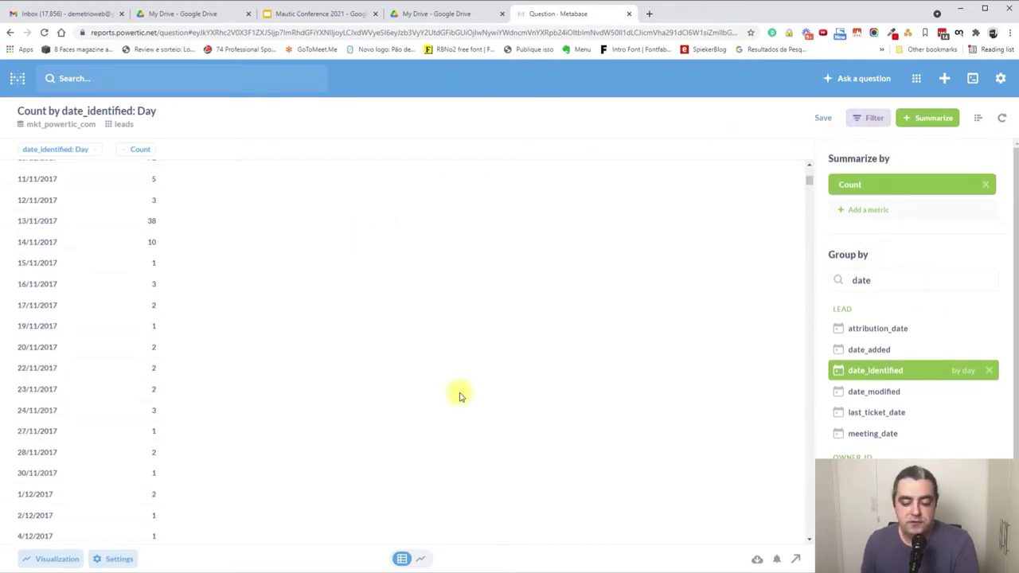
Show the lead counts as a line chart and set the date_identified grouping to Month.
{"action": "left_click", "coordinate": [423, 561]}
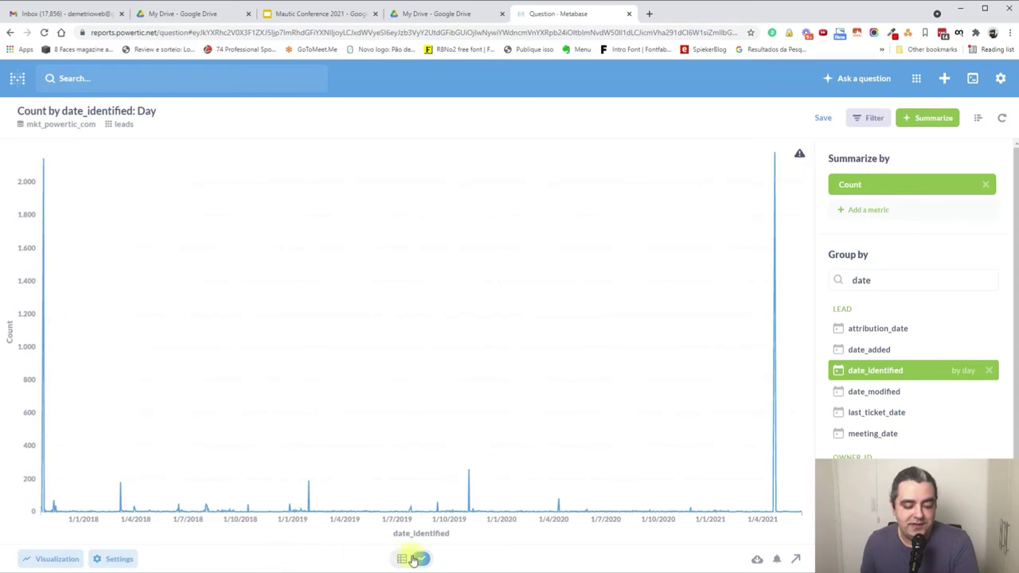
{"action": "left_click", "coordinate": [965, 370]}
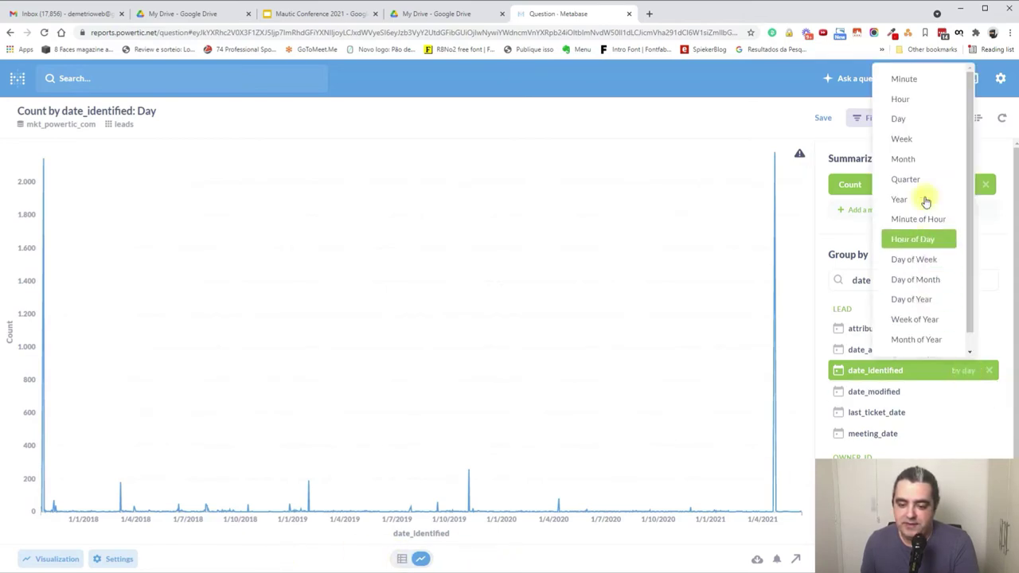
{"action": "left_click", "coordinate": [903, 158]}
Change the monthly lead chart's visualization to Bar, comparing it with the Line type before closing the options.
{"action": "left_click", "coordinate": [36, 559]}
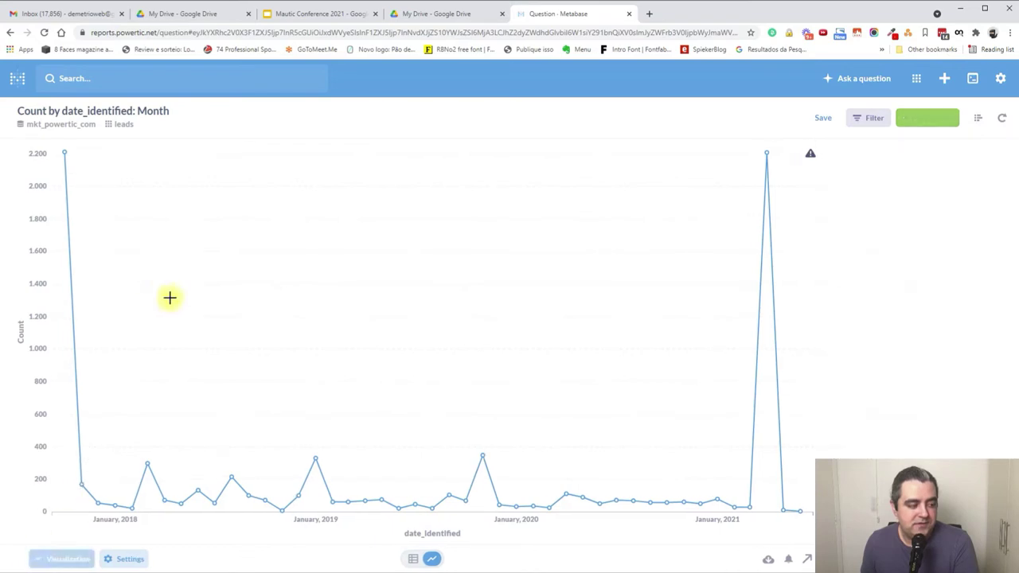
{"action": "left_click", "coordinate": [96, 194]}
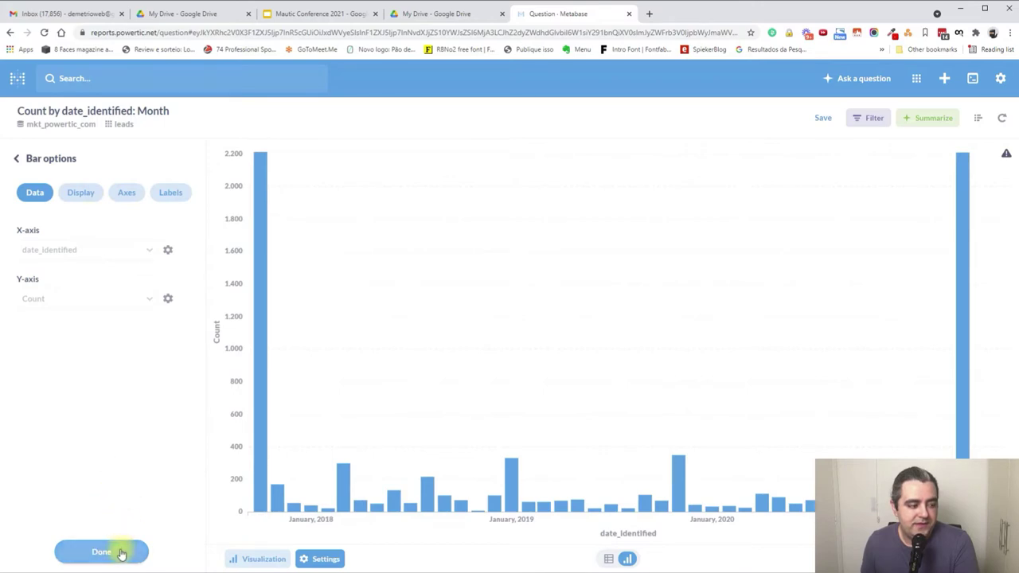
{"action": "left_click", "coordinate": [37, 163]}
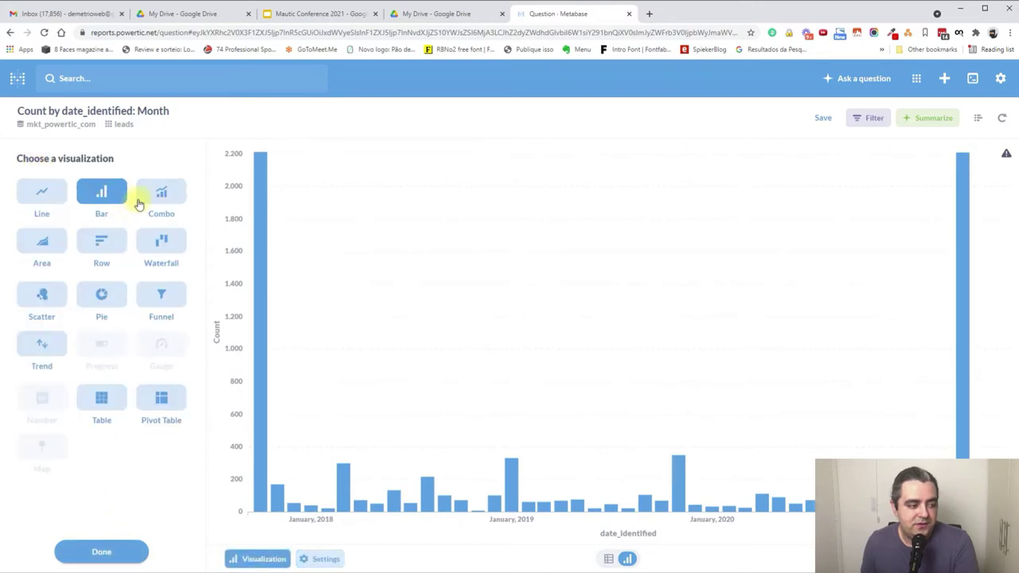
{"action": "left_click", "coordinate": [29, 202]}
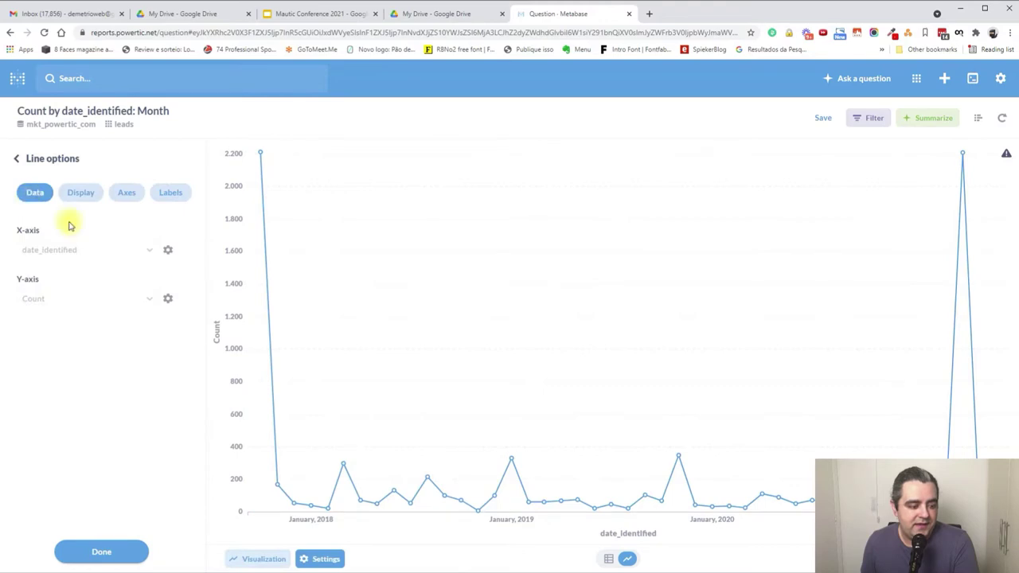
{"action": "left_click", "coordinate": [45, 164]}
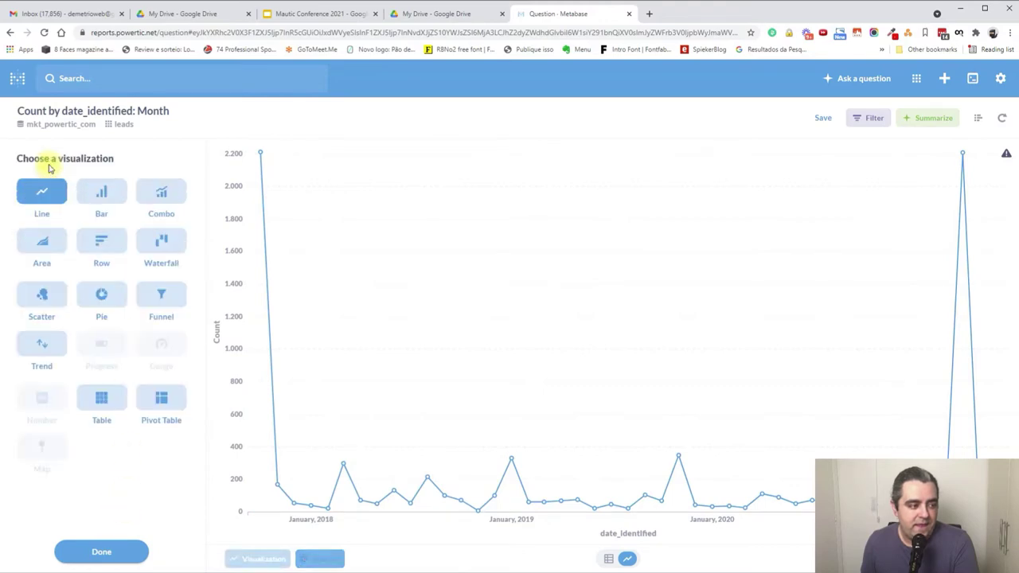
{"action": "left_click", "coordinate": [98, 194]}
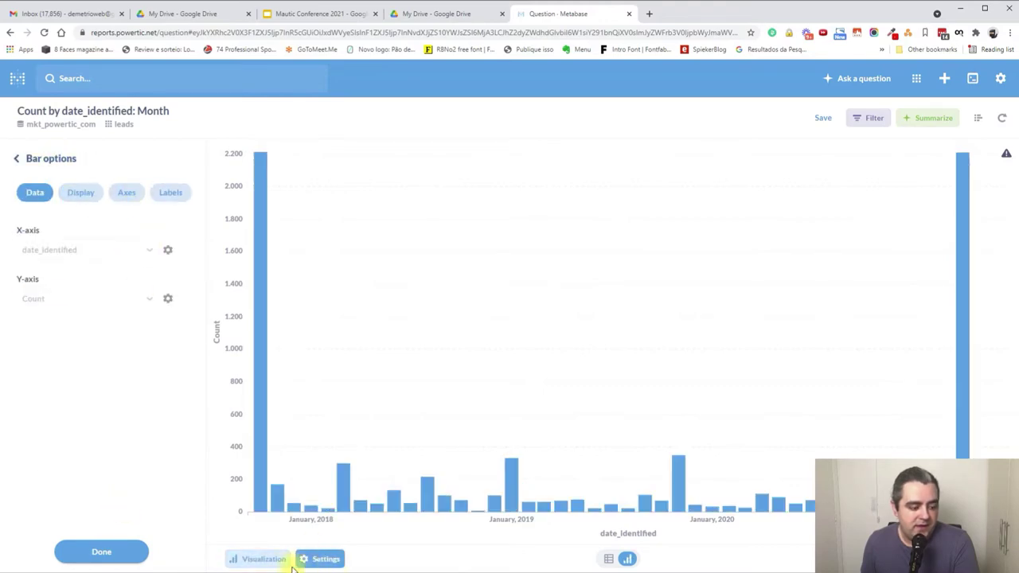
{"action": "left_click", "coordinate": [109, 552]}
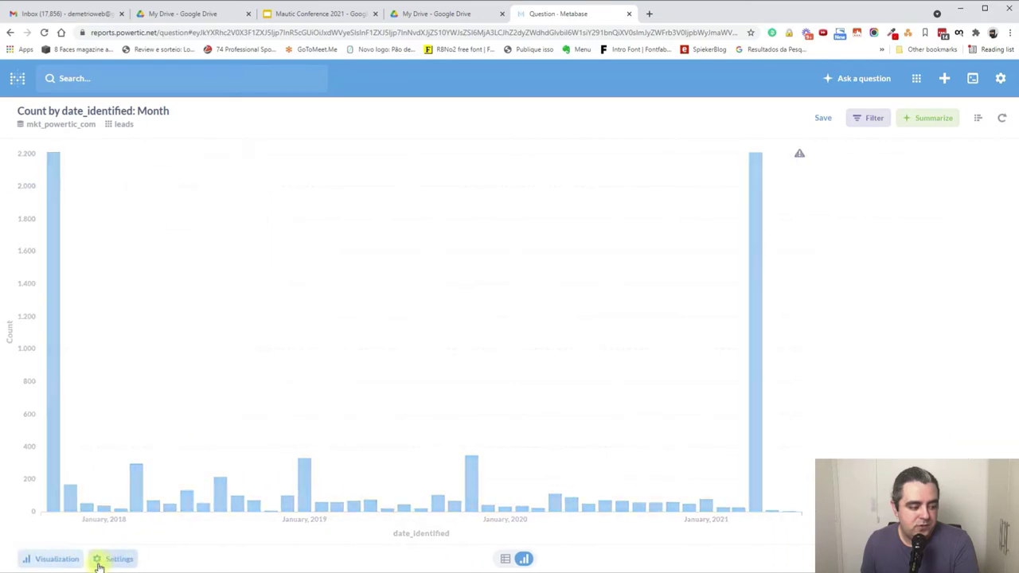
Turn on a goal line for the monthly leads bar chart and set its goal value to 300.
{"action": "left_click", "coordinate": [101, 559]}
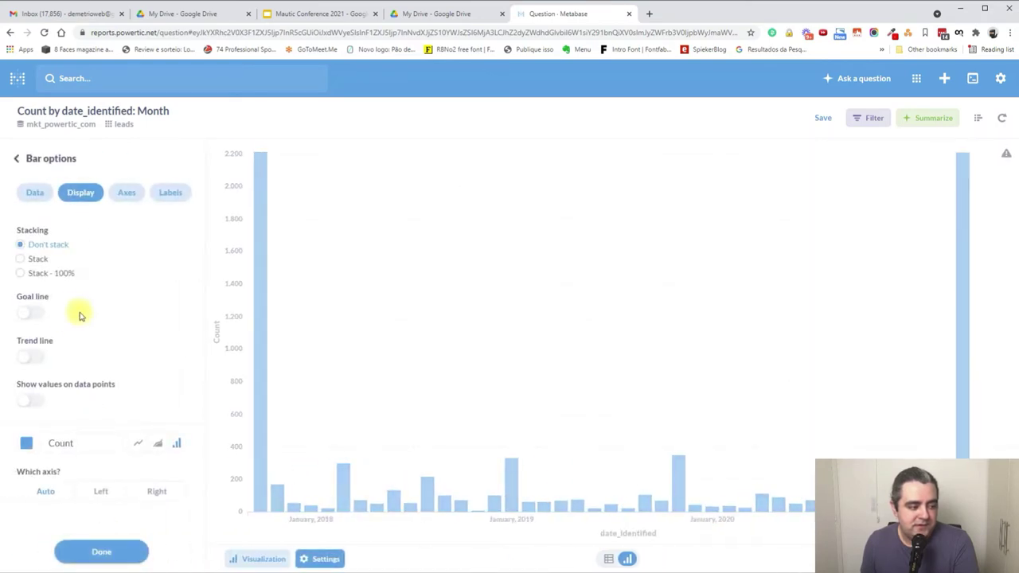
{"action": "left_click", "coordinate": [29, 317]}
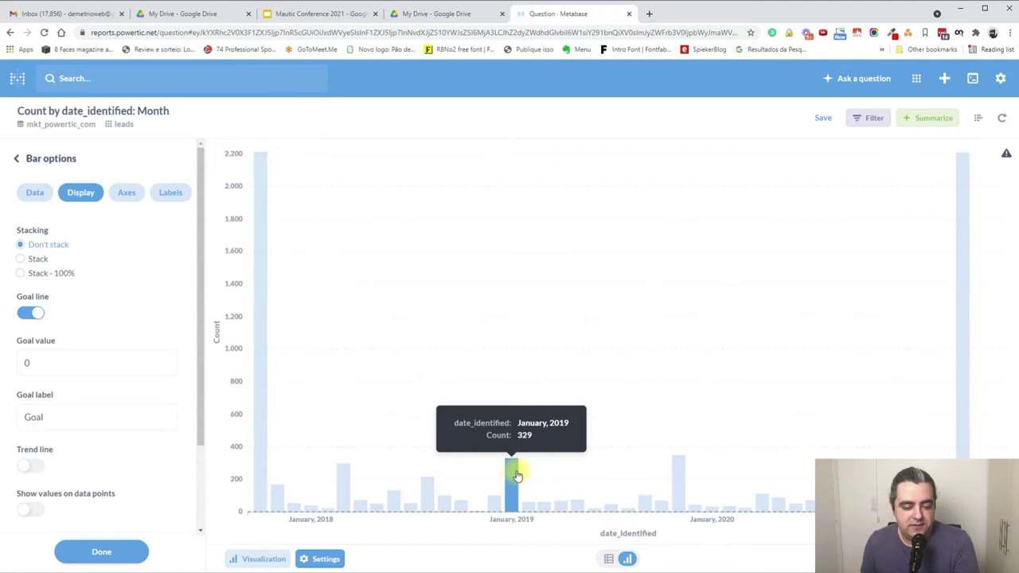
{"action": "double_click", "coordinate": [42, 363]}
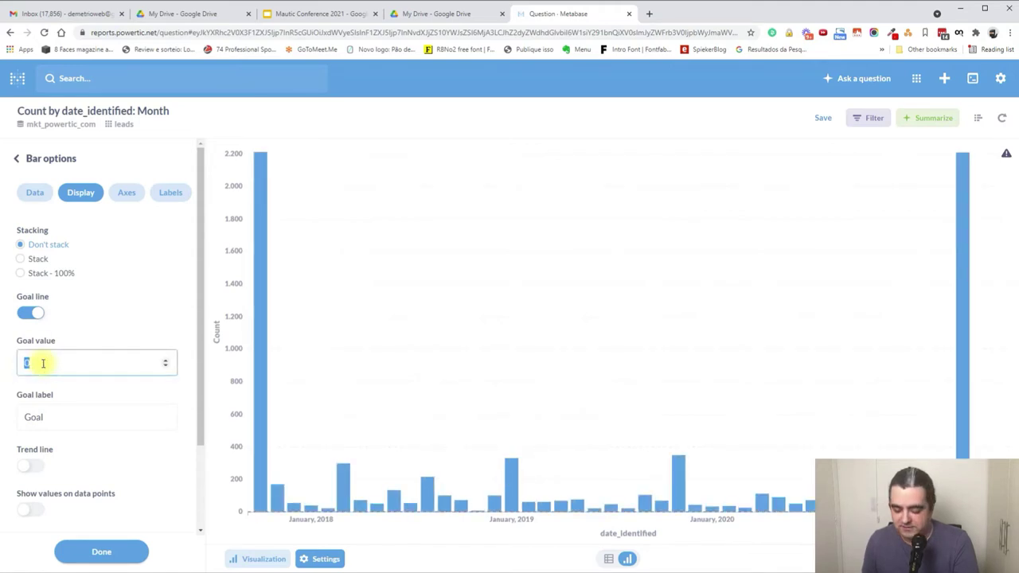
{"action": "type", "text": "300"}
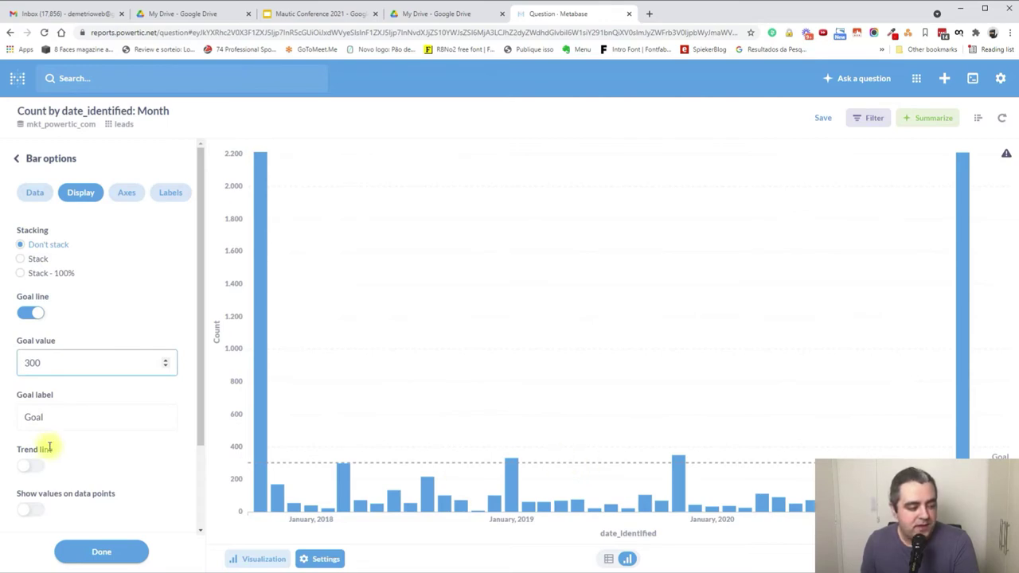
Add a trend line and show values on the chart's data points, reviewing the remaining display options before finishing the settings.
{"action": "left_click", "coordinate": [30, 467]}
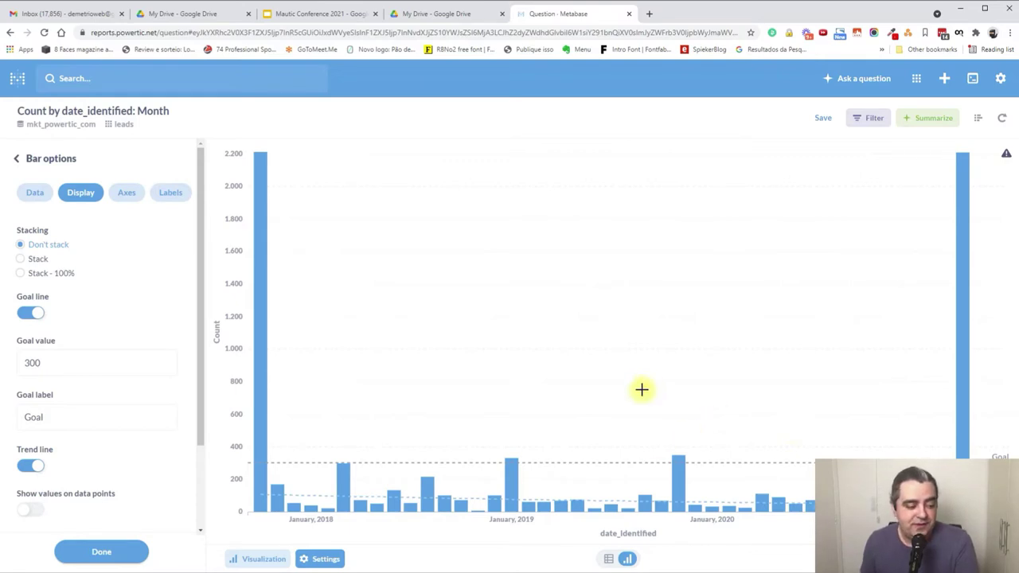
{"action": "left_click", "coordinate": [30, 518]}
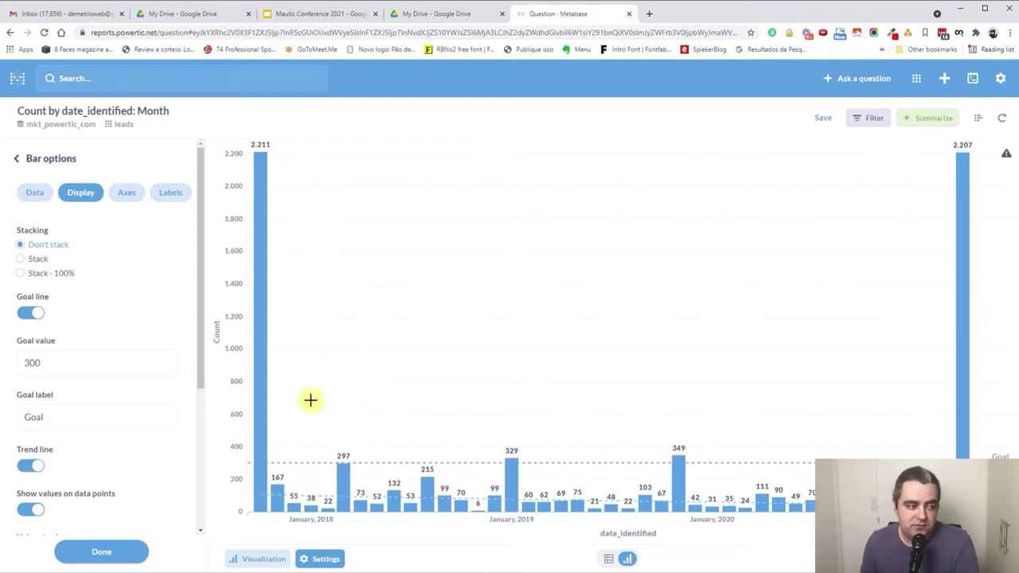
{"action": "mouse_move", "coordinate": [256, 354]}
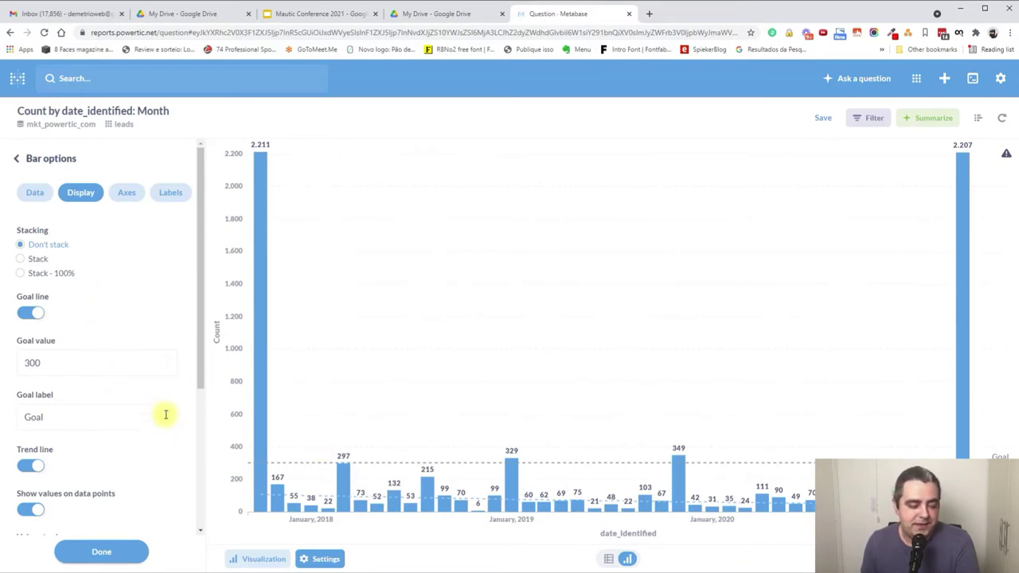
{"action": "scroll", "coordinate": [106, 366], "scroll_direction": "down", "scroll_amount": 3}
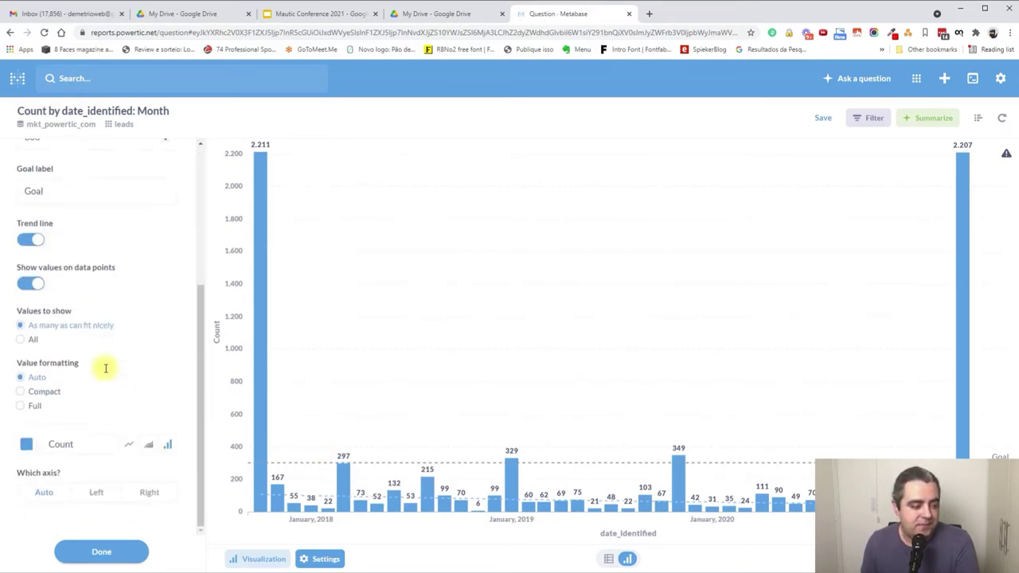
{"action": "scroll", "coordinate": [128, 457], "scroll_direction": "up", "scroll_amount": 5}
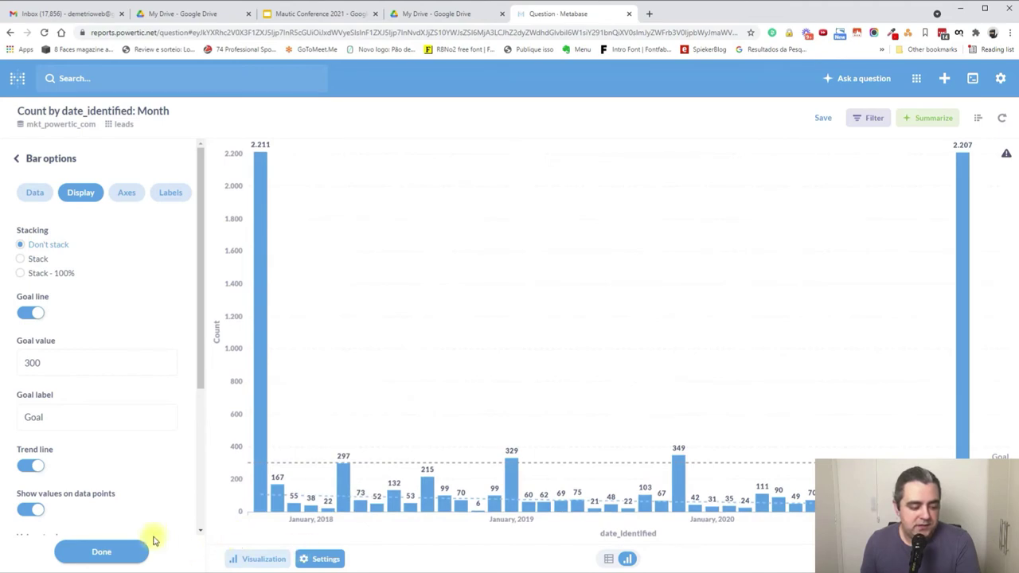
{"action": "left_click", "coordinate": [100, 553]}
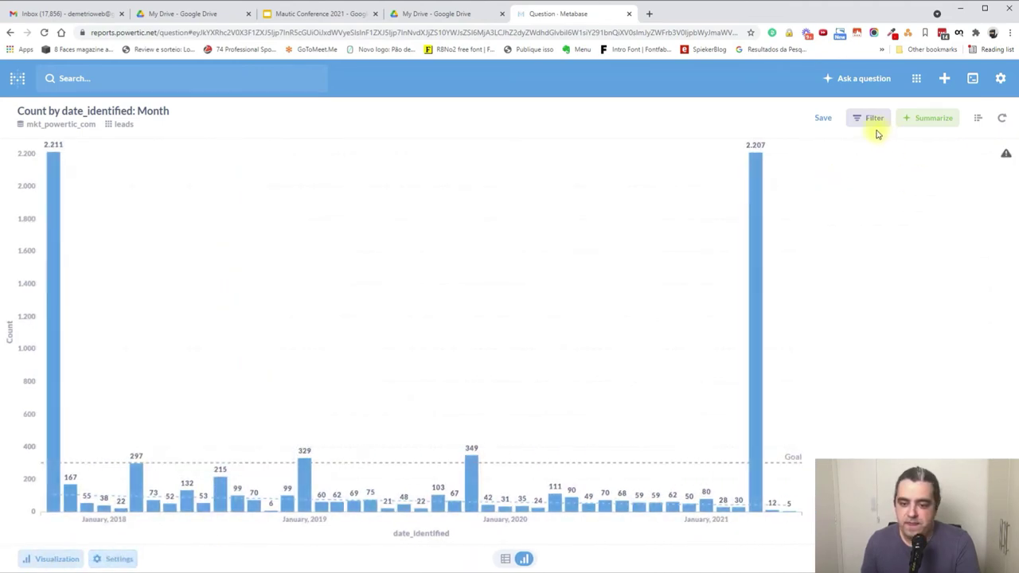
Save the question as "mautic-conference-2021" in the Our analytics collection.
{"action": "left_click", "coordinate": [823, 117]}
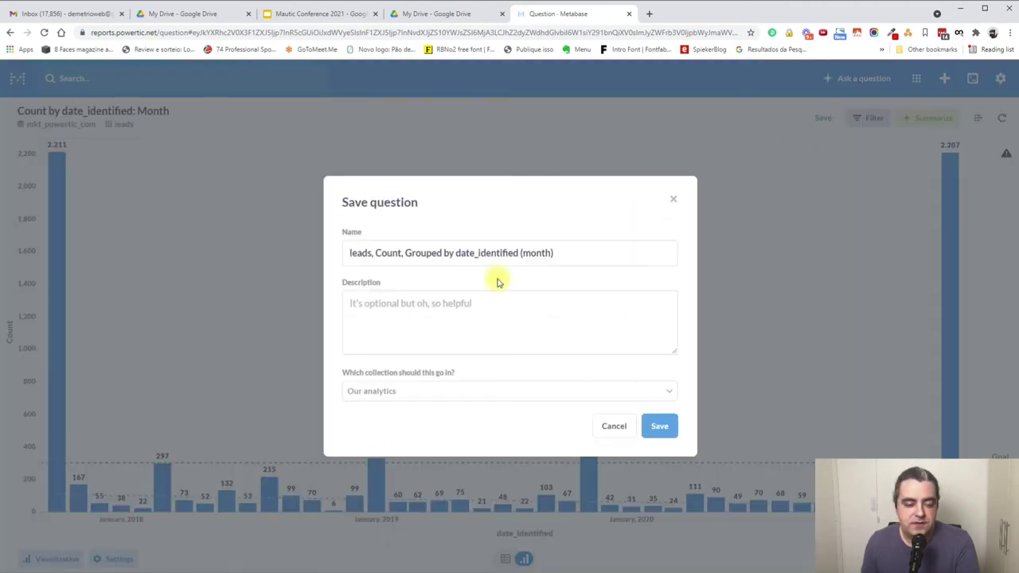
{"action": "triple_click", "coordinate": [468, 252]}
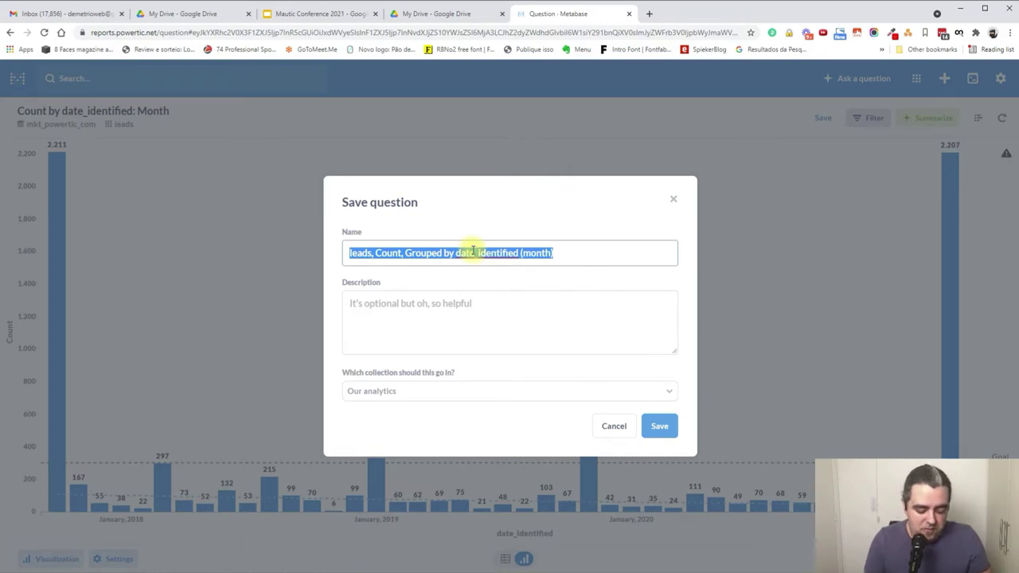
{"action": "type", "text": "mautic-conference-2021"}
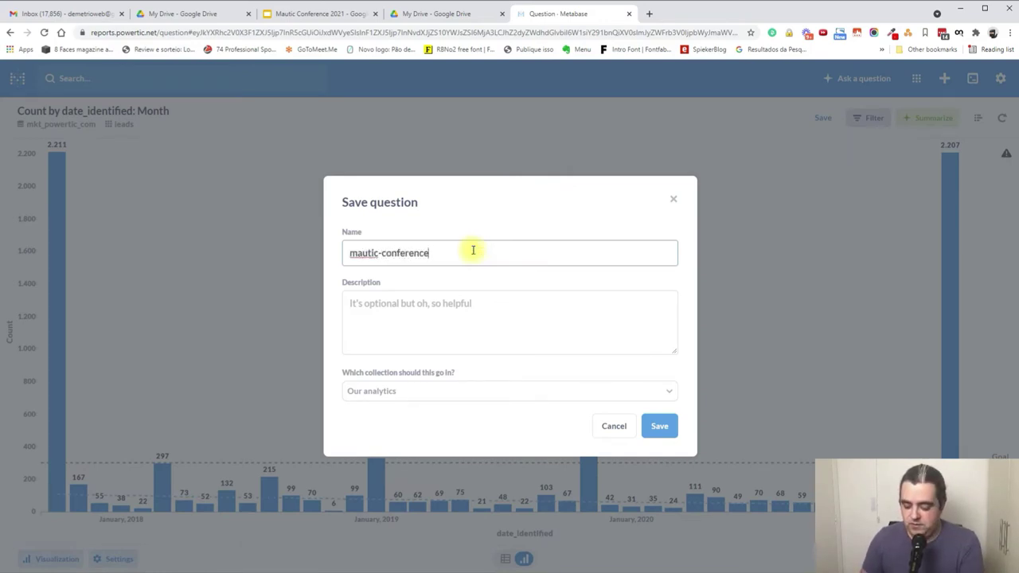
{"action": "left_click", "coordinate": [661, 427]}
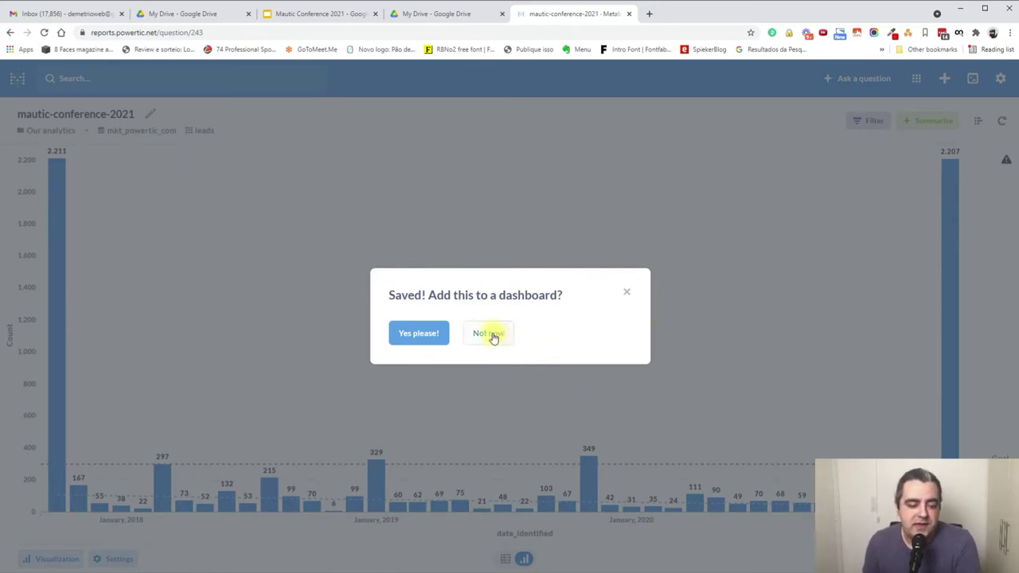
Add the saved question to a new dashboard named "Mautic BR Conference 2021" in Our analytics.
{"action": "left_click", "coordinate": [419, 336]}
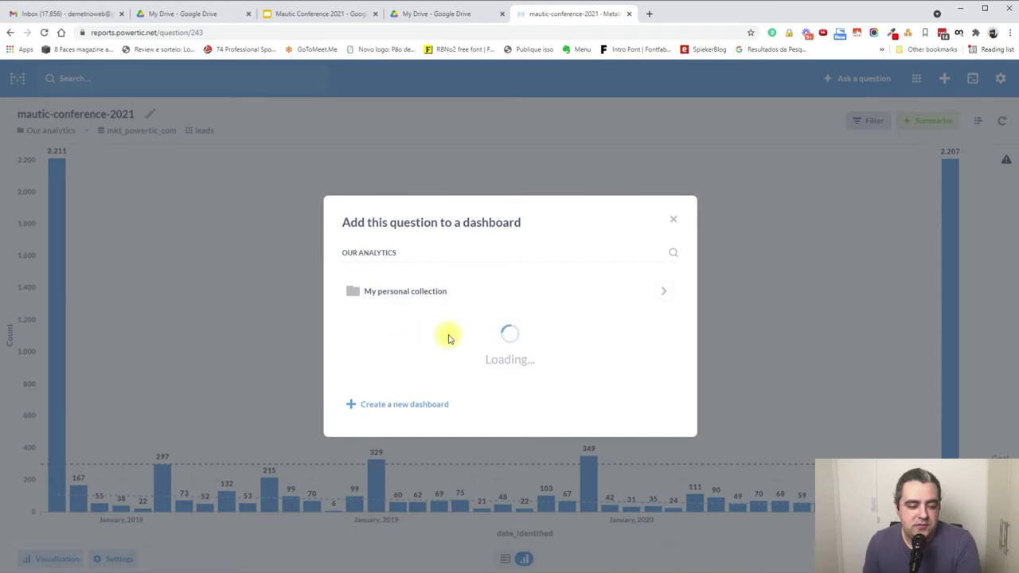
{"action": "scroll", "coordinate": [415, 466], "scroll_direction": "down", "scroll_amount": 2}
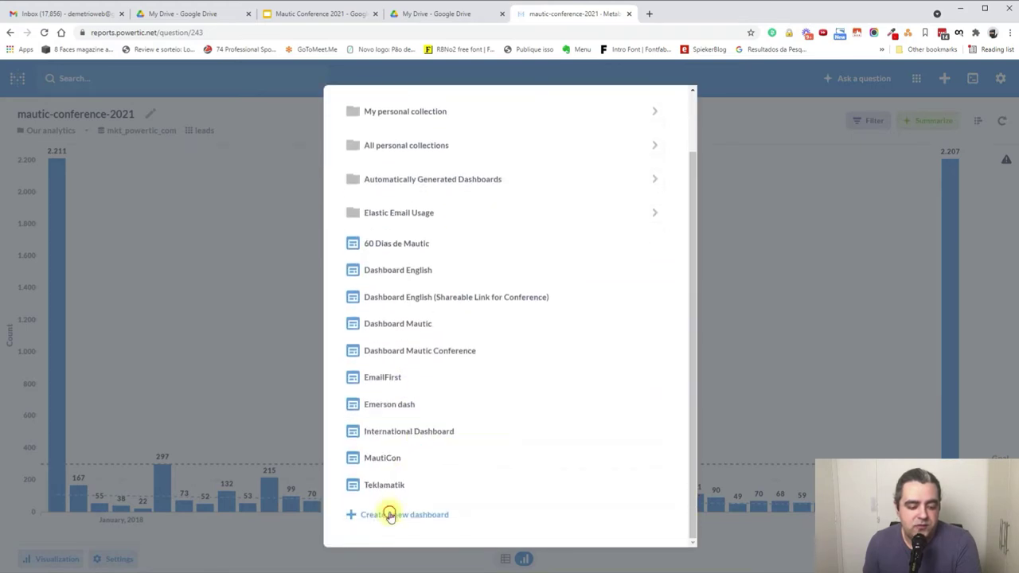
{"action": "left_click", "coordinate": [390, 514]}
{"action": "left_click", "coordinate": [392, 253]}
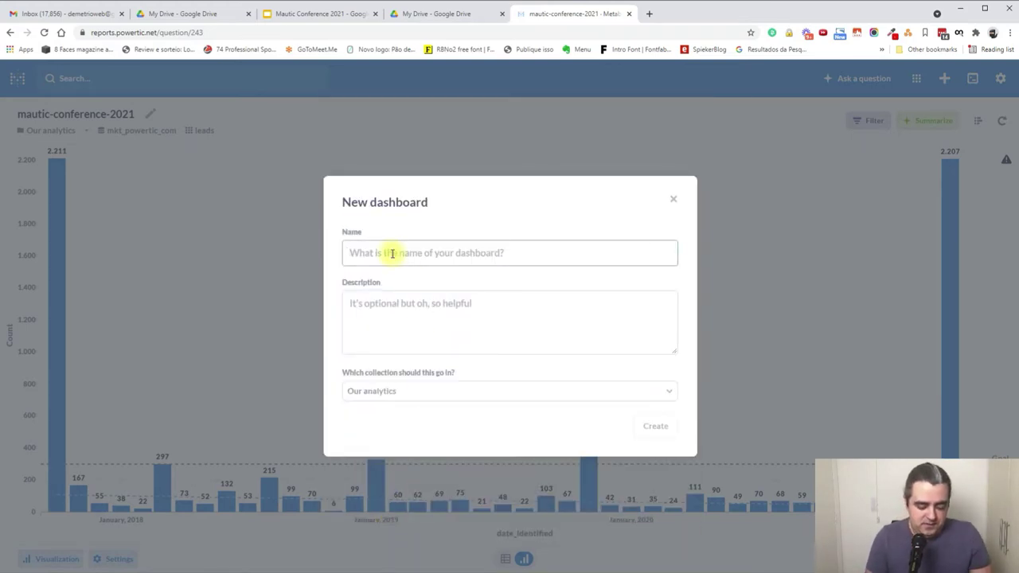
{"action": "type", "text": "Mautioc"}
{"action": "type", "text": " Conference 2021"}
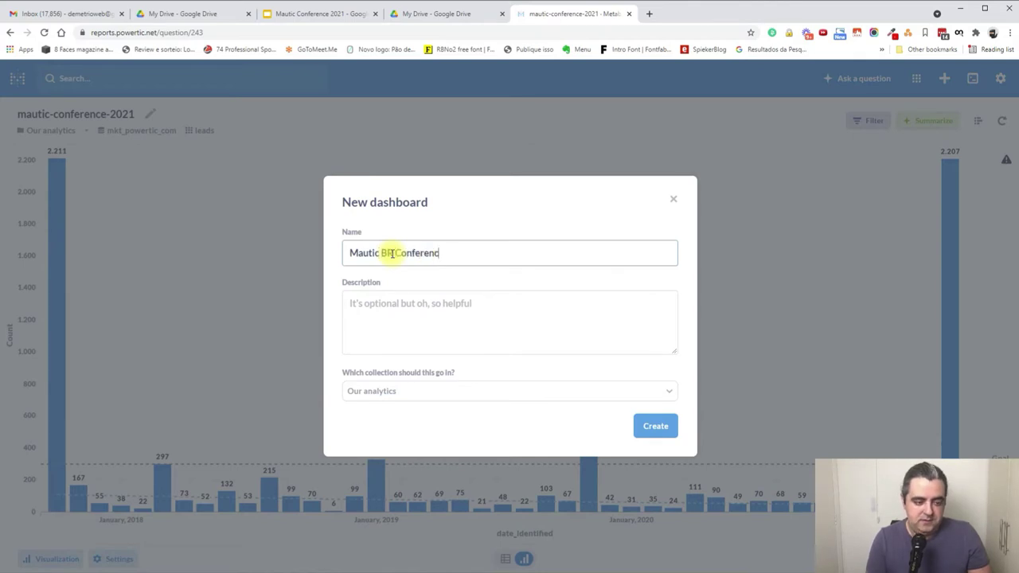
{"action": "left_click", "coordinate": [649, 427]}
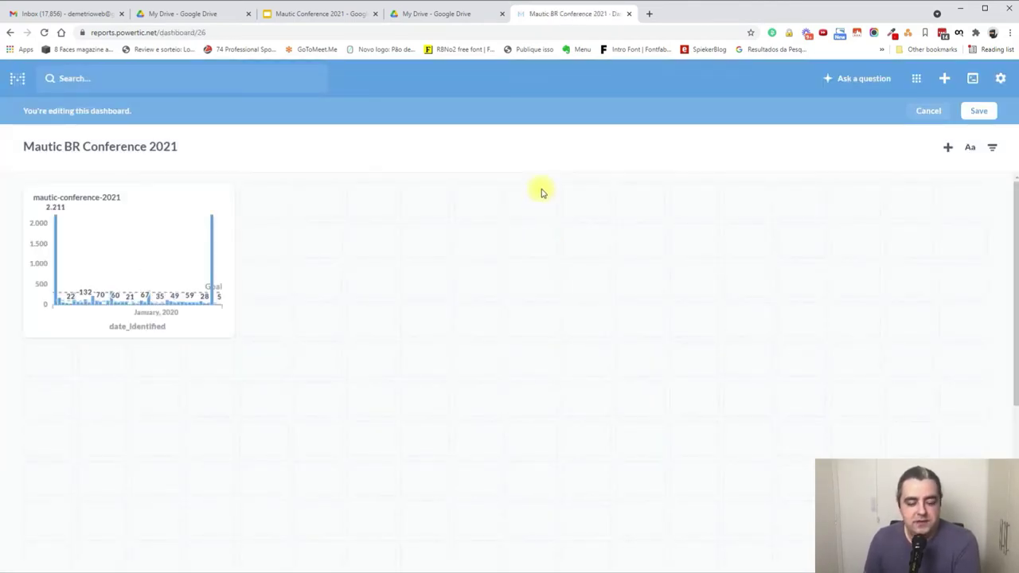
Enlarge the mautic-conference-2021 chart card to about three quarters of the dashboard's width and save the dashboard.
{"action": "left_click", "coordinate": [227, 330]}
{"action": "left_click_drag", "start_coordinate": [479, 378], "coordinate": [702, 410]}
{"action": "left_click_drag", "start_coordinate": [702, 409], "coordinate": [693, 406]}
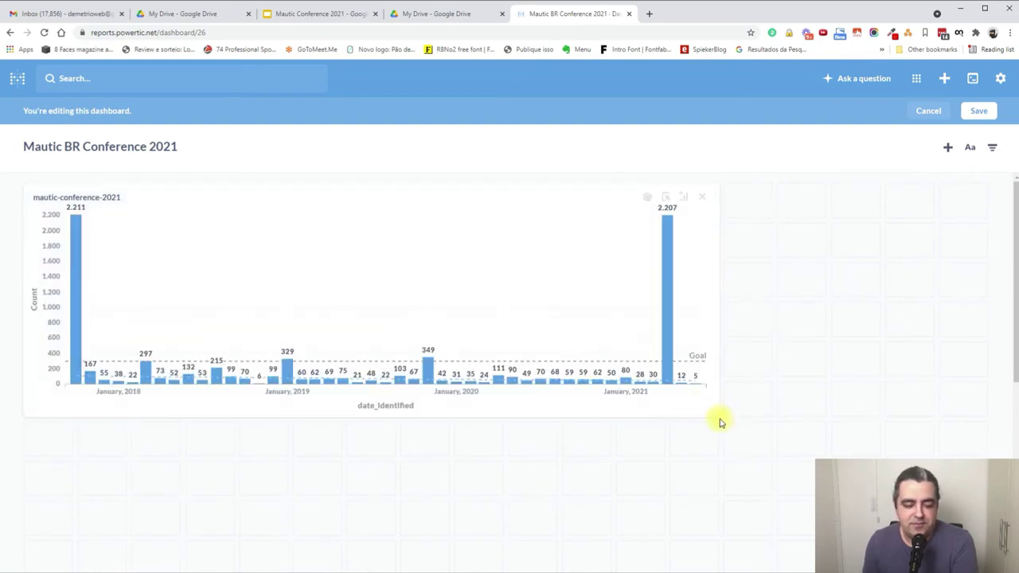
{"action": "left_click_drag", "start_coordinate": [710, 414], "coordinate": [761, 482]}
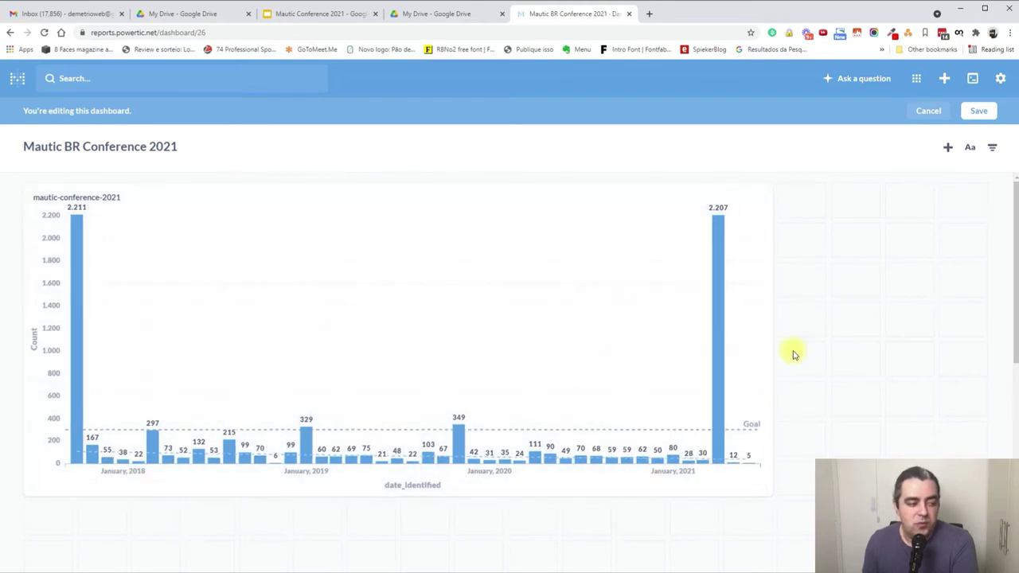
{"action": "left_click", "coordinate": [973, 111]}
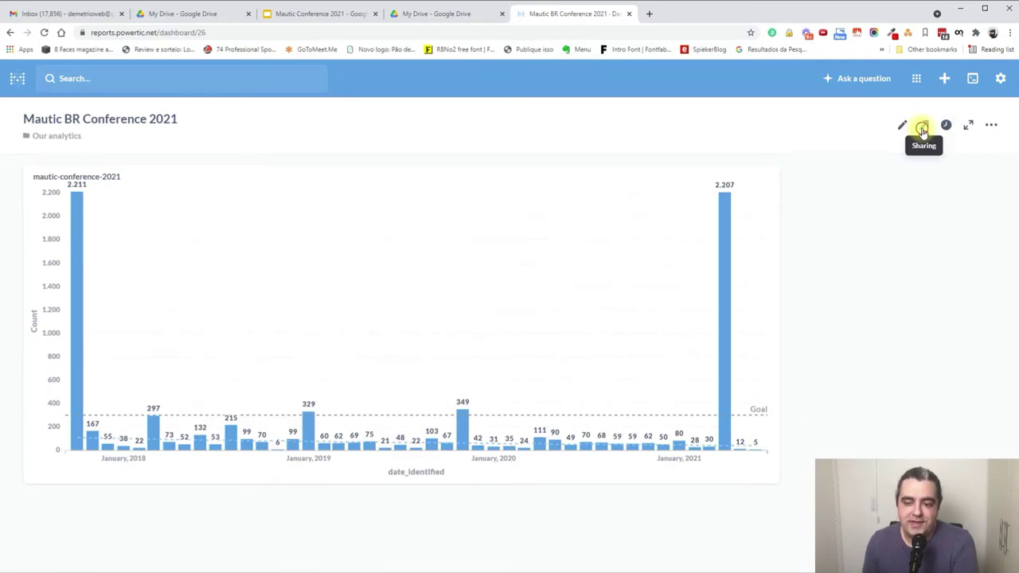
Enable public sharing for the Mautic BR Conference 2021 dashboard and select its public link.
{"action": "left_click", "coordinate": [923, 127]}
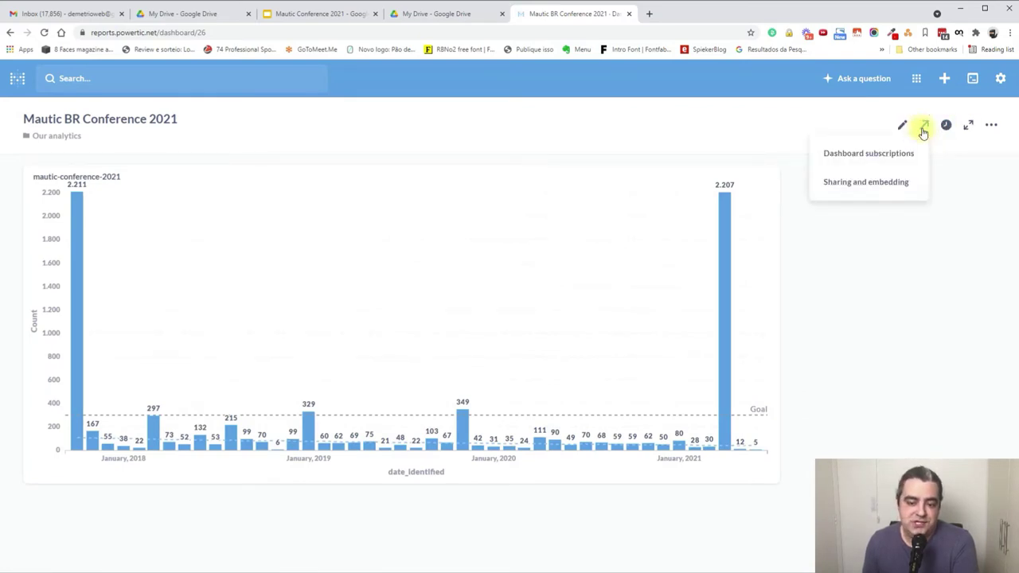
{"action": "left_click", "coordinate": [868, 184]}
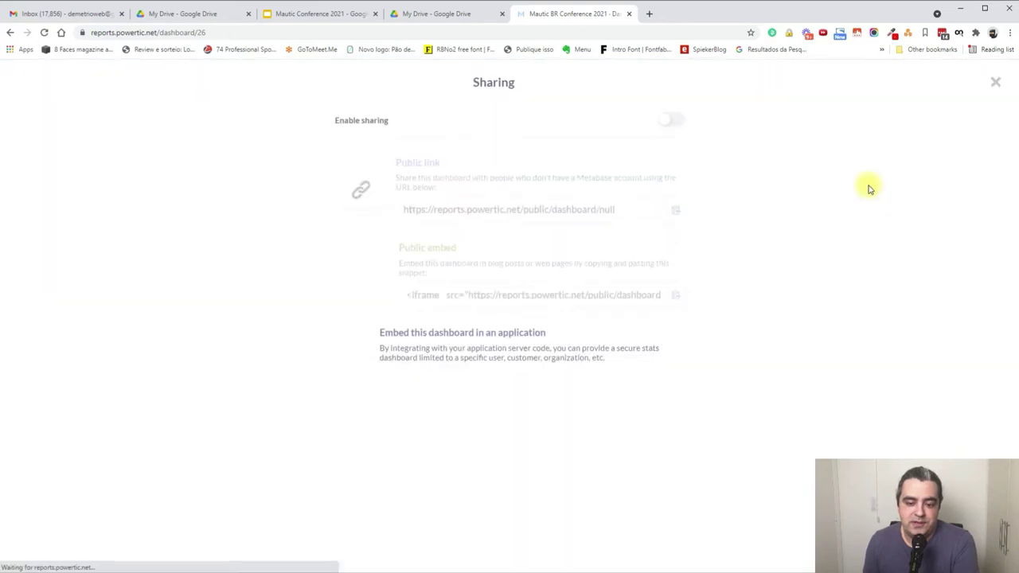
{"action": "left_click", "coordinate": [669, 119]}
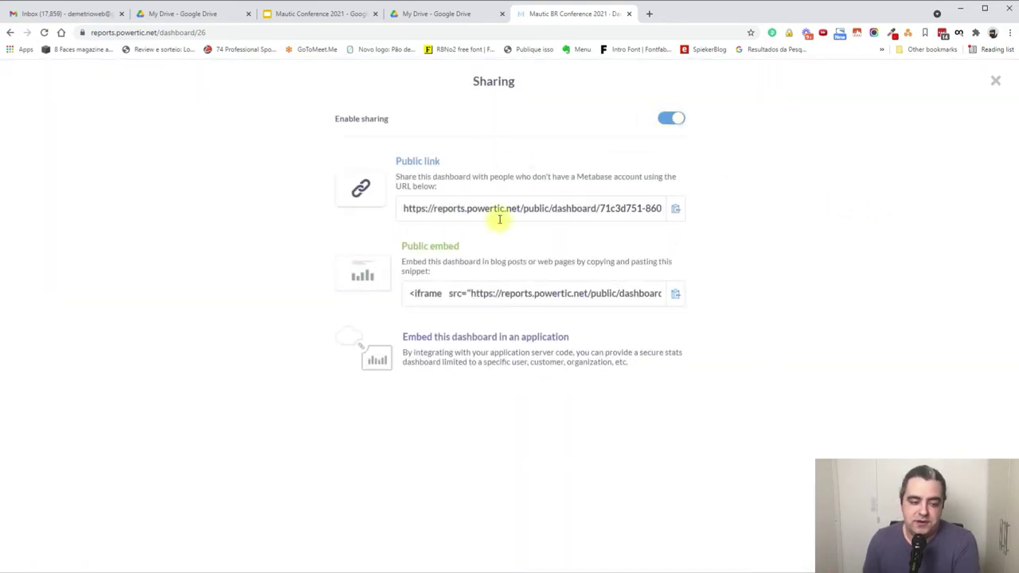
{"action": "left_click", "coordinate": [497, 210]}
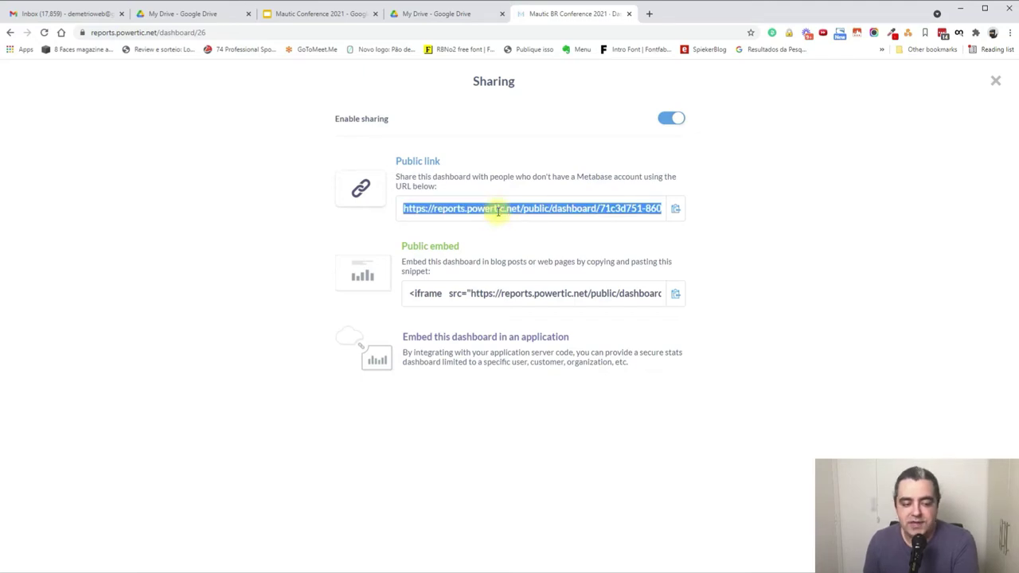
Examine the dashboard's public embed snippet through to the unique identifier at the end of its URL.
{"action": "left_click", "coordinate": [446, 293]}
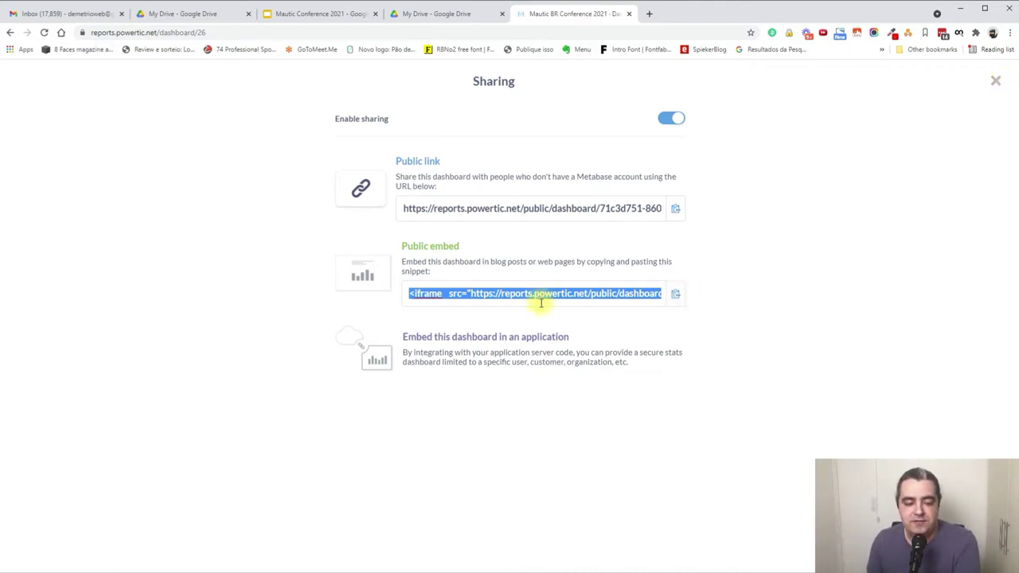
{"action": "left_click_drag", "start_coordinate": [542, 293], "coordinate": [502, 291]}
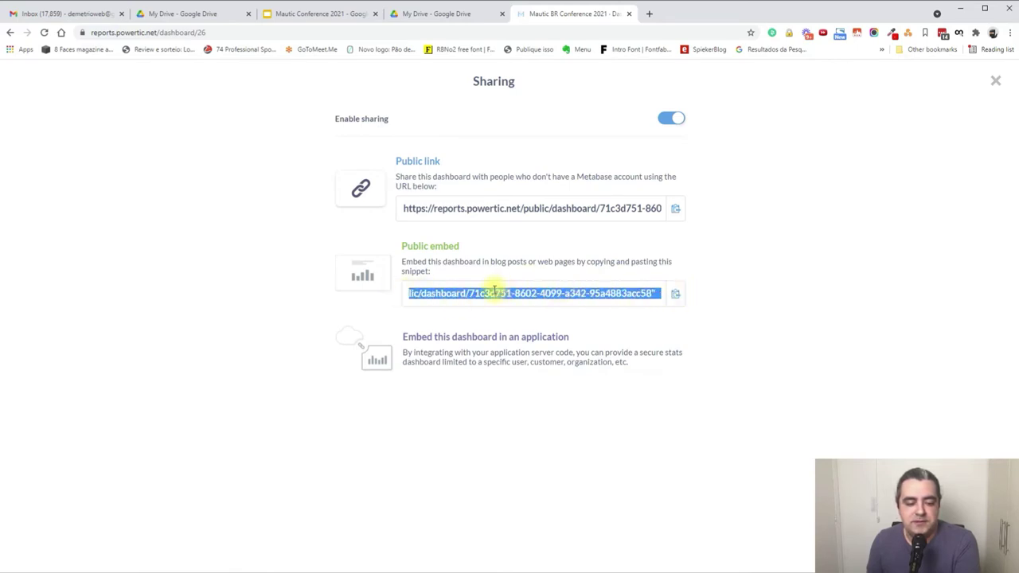
{"action": "left_click", "coordinate": [470, 294]}
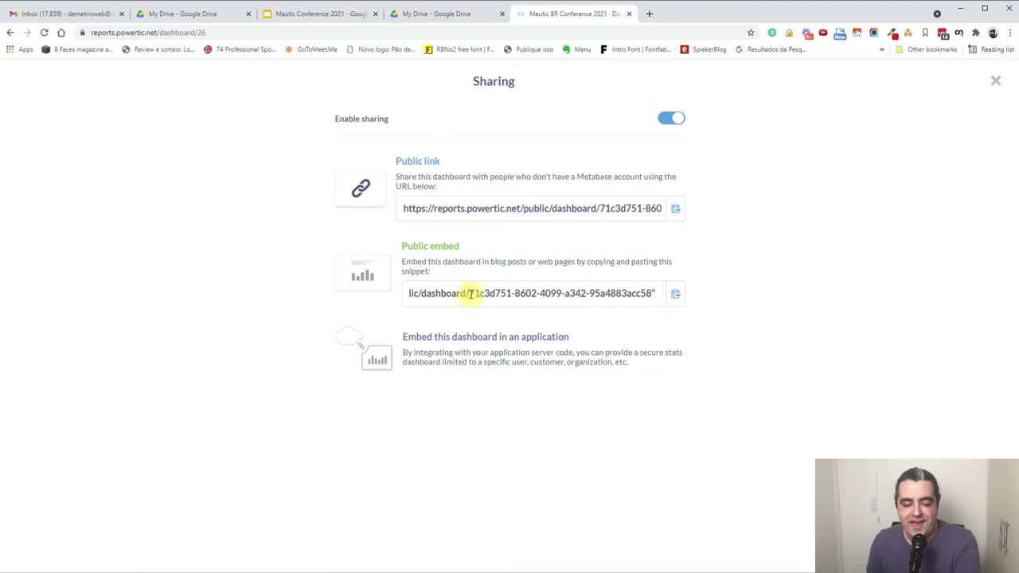
{"action": "left_click_drag", "start_coordinate": [471, 294], "coordinate": [643, 293]}
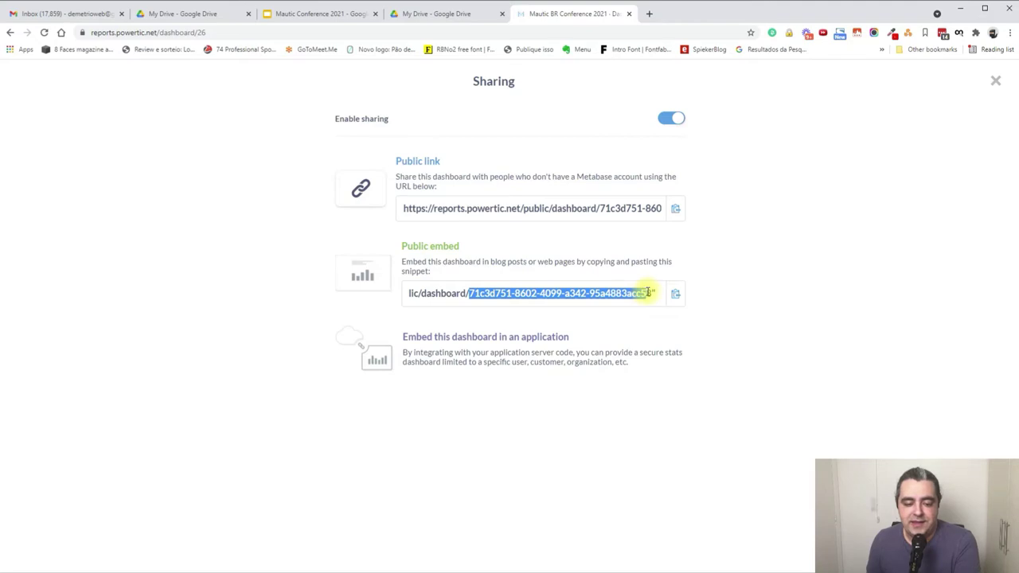
{"action": "key", "text": "ctrl+a"}
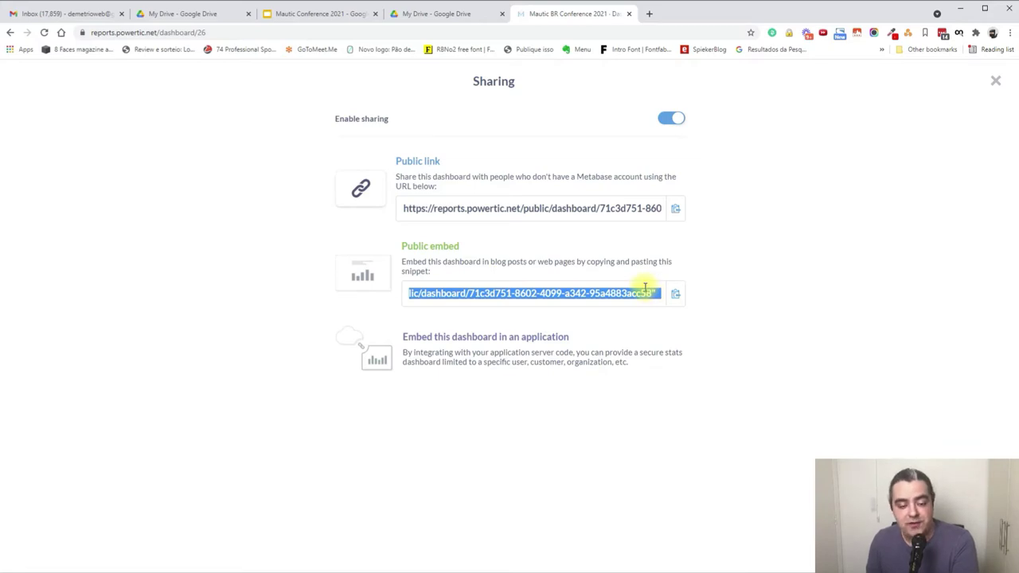
{"action": "left_click", "coordinate": [652, 293]}
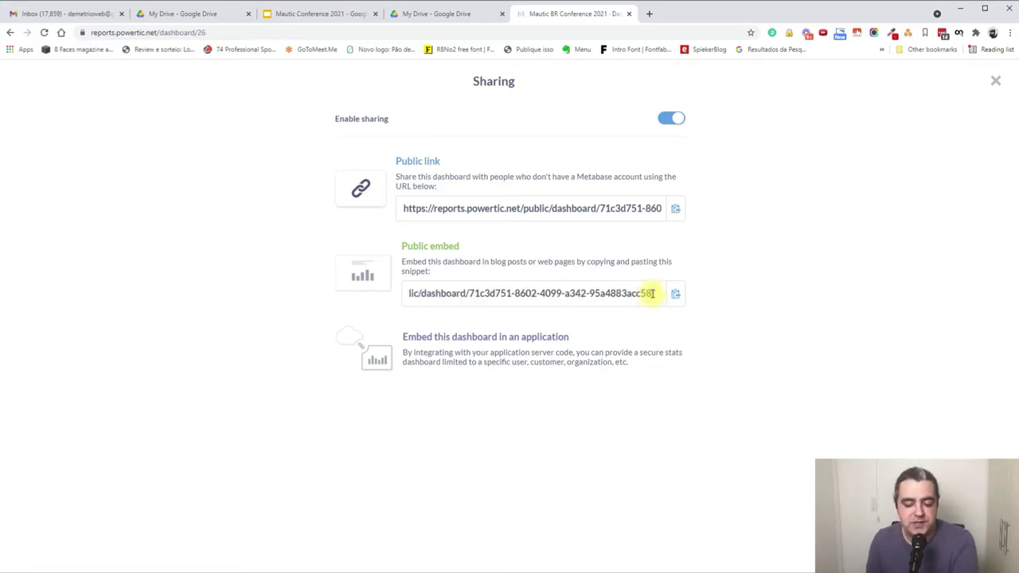
Disable the dashboard's public link and enable sharing again to generate a new link.
{"action": "left_click", "coordinate": [669, 121]}
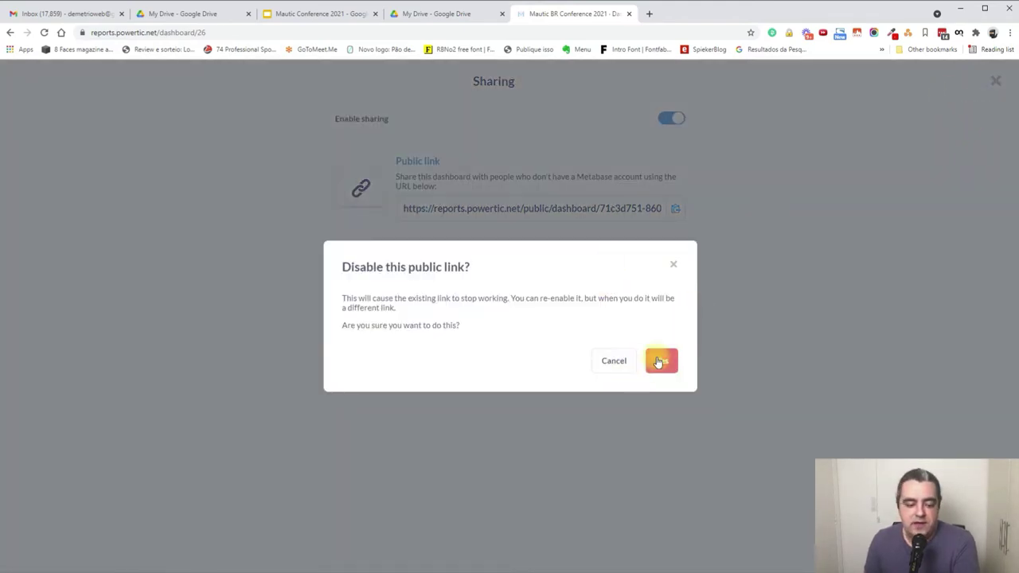
{"action": "left_click", "coordinate": [660, 359]}
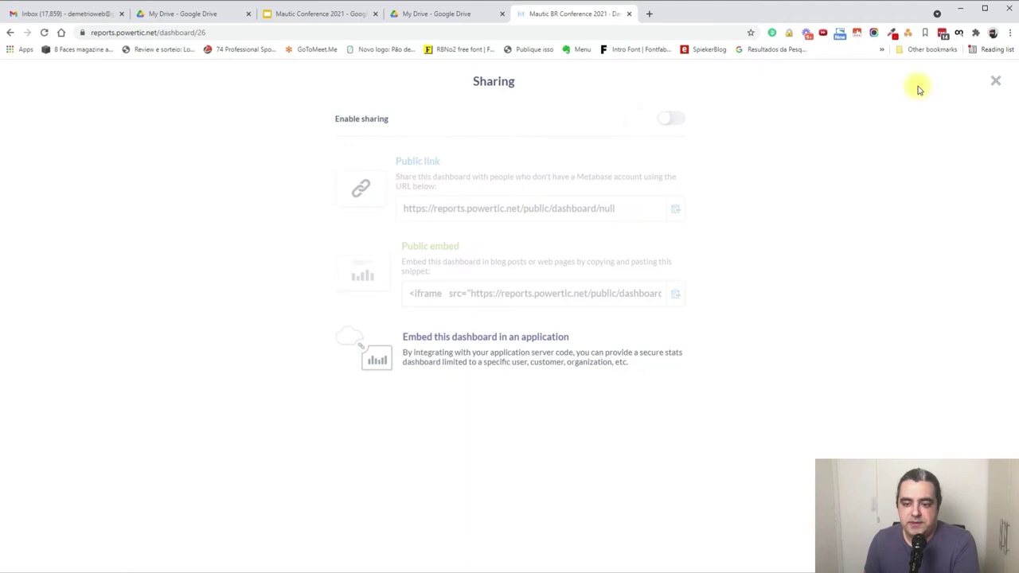
{"action": "left_click", "coordinate": [666, 122]}
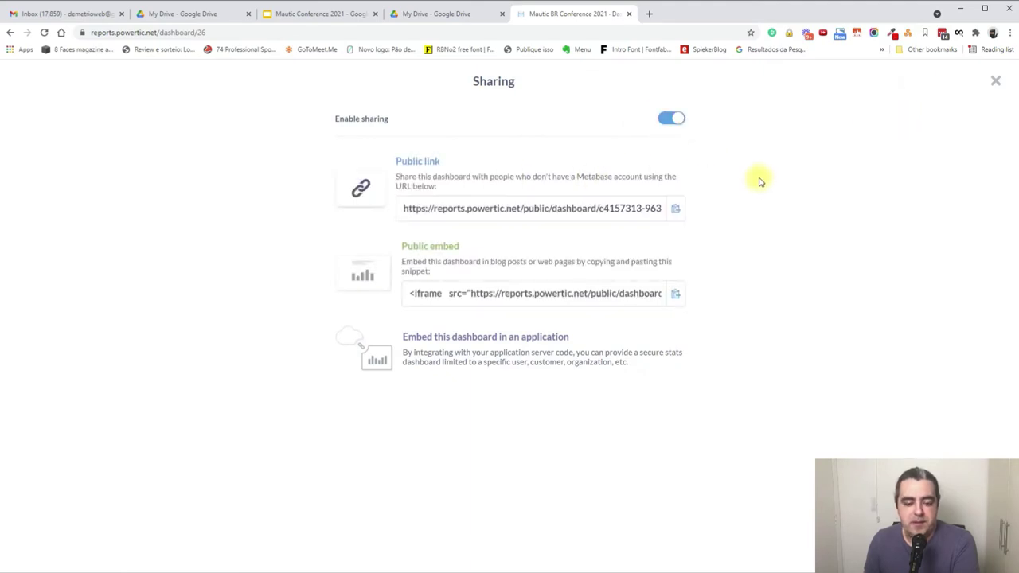
Copy the dashboard's public link, open it in a private browser window to check the shared view, and close that window.
{"action": "left_click", "coordinate": [524, 211]}
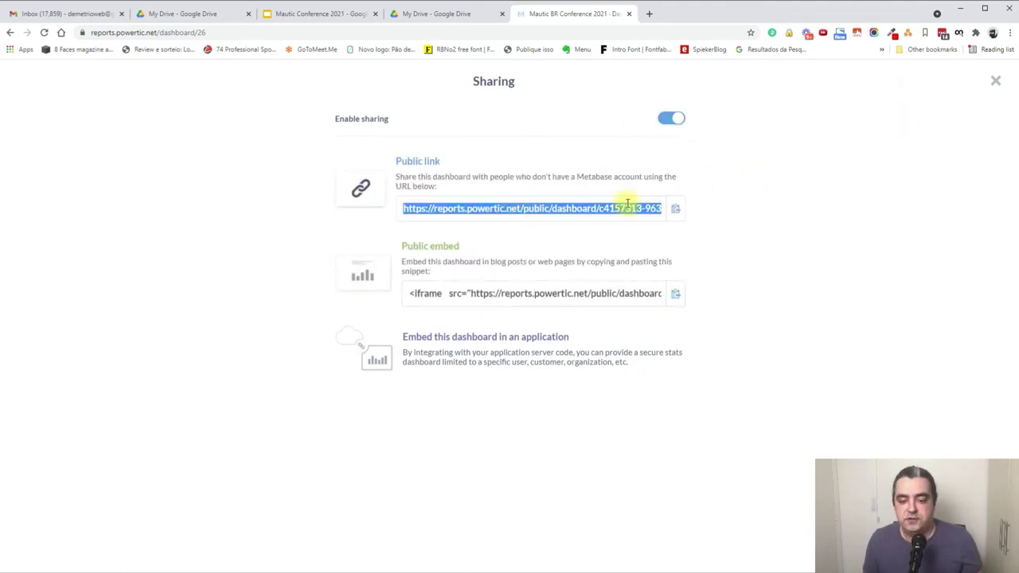
{"action": "left_click", "coordinate": [994, 84]}
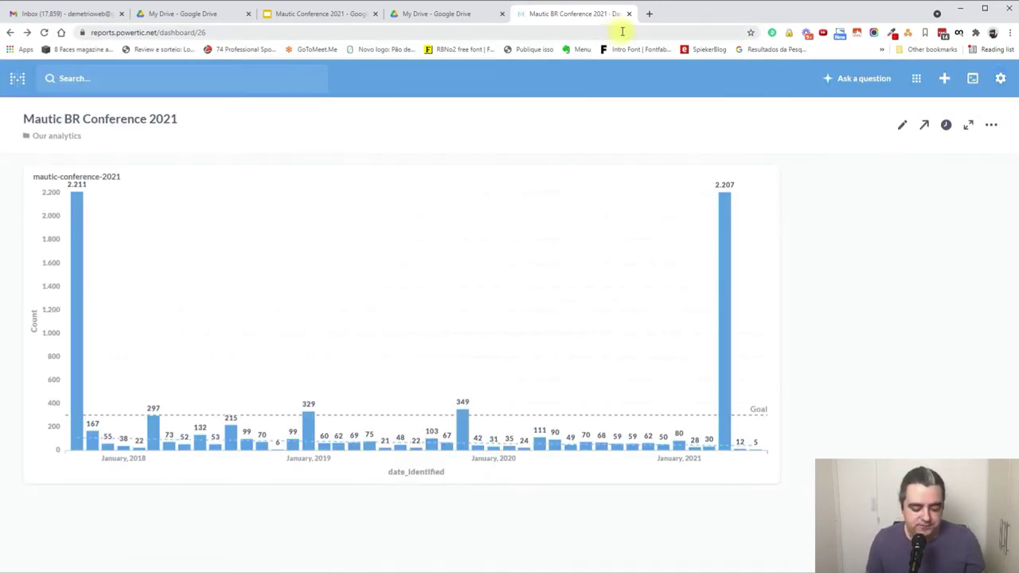
{"action": "key", "text": "ctrl+shift+n"}
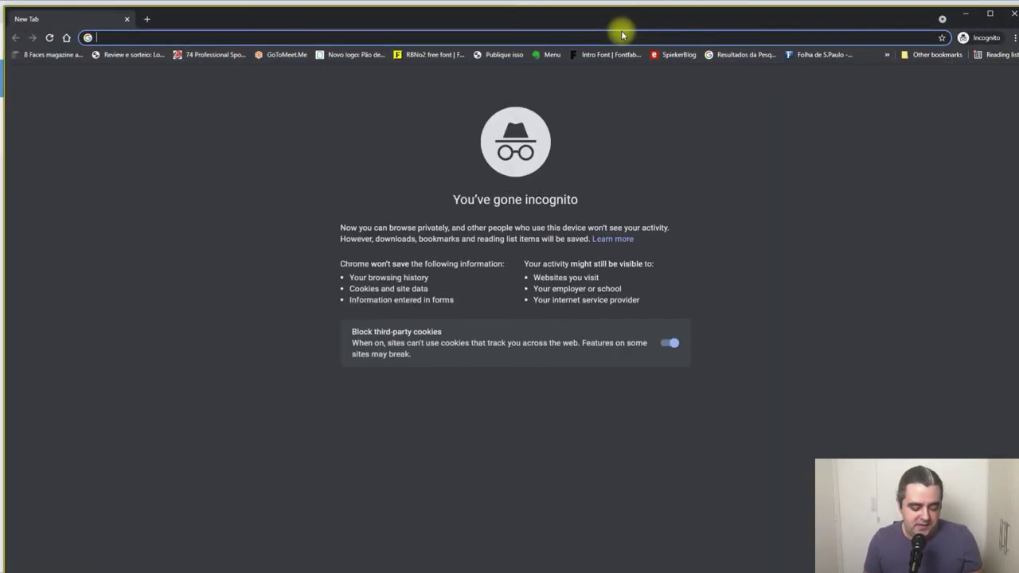
{"action": "key", "text": "ctrl+v"}
{"action": "key", "text": "Return"}
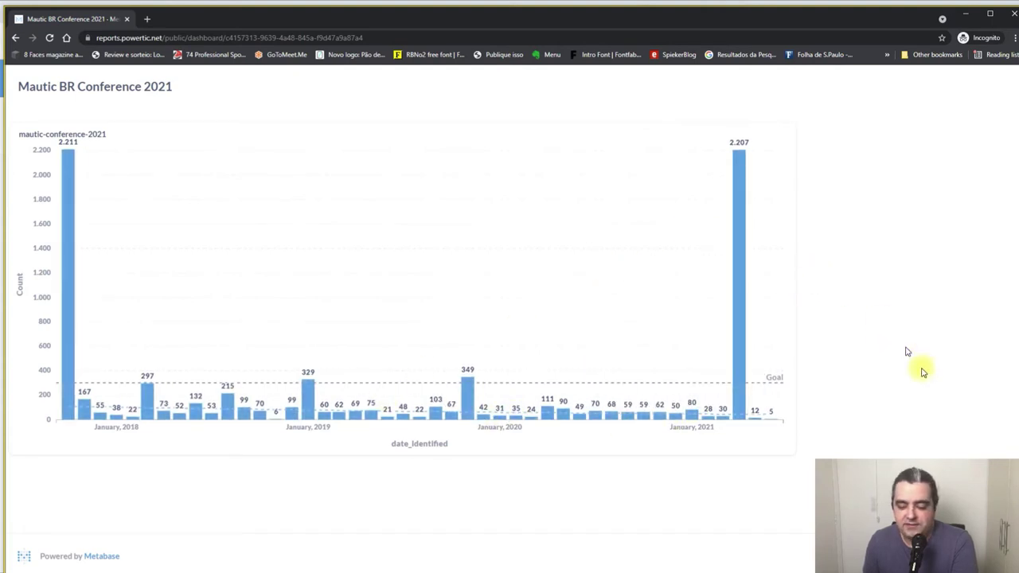
{"action": "left_click", "coordinate": [1014, 13]}
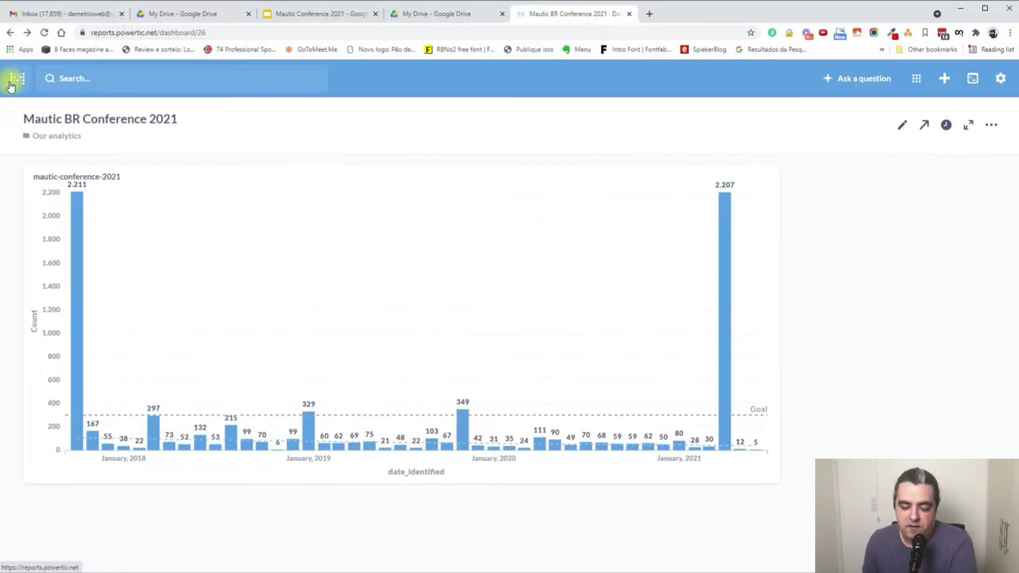
Browse the mkt_powertic_com database from the home page, search its table list for "leads" and open the leads table.
{"action": "left_click", "coordinate": [12, 81]}
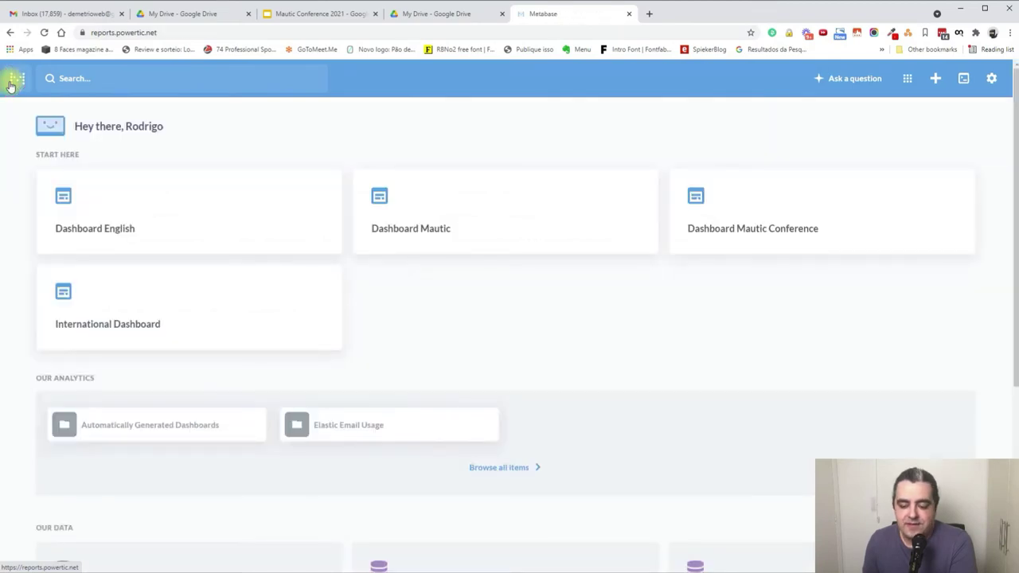
{"action": "scroll", "coordinate": [448, 321], "scroll_direction": "down", "scroll_amount": 4}
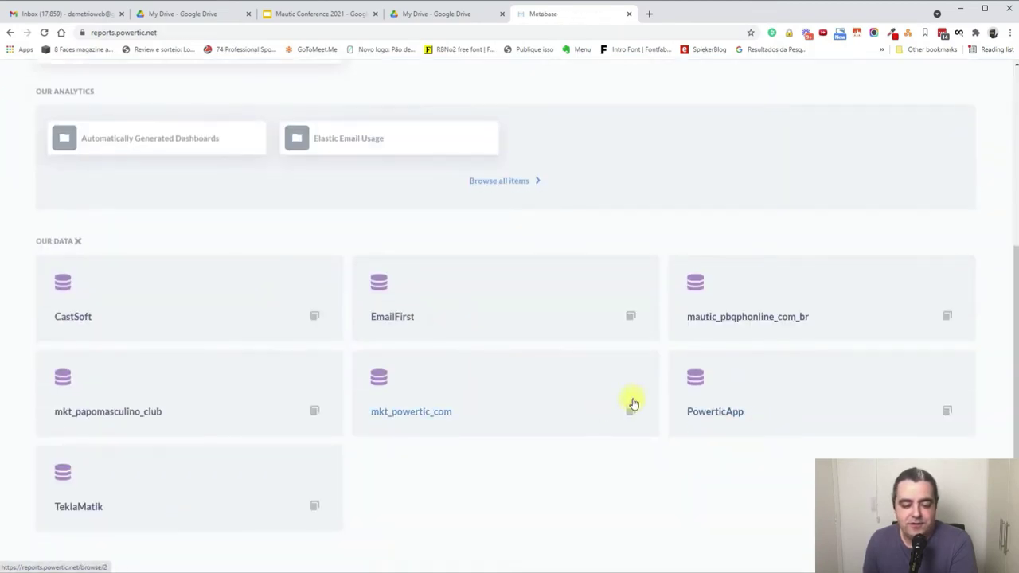
{"action": "left_click", "coordinate": [398, 413]}
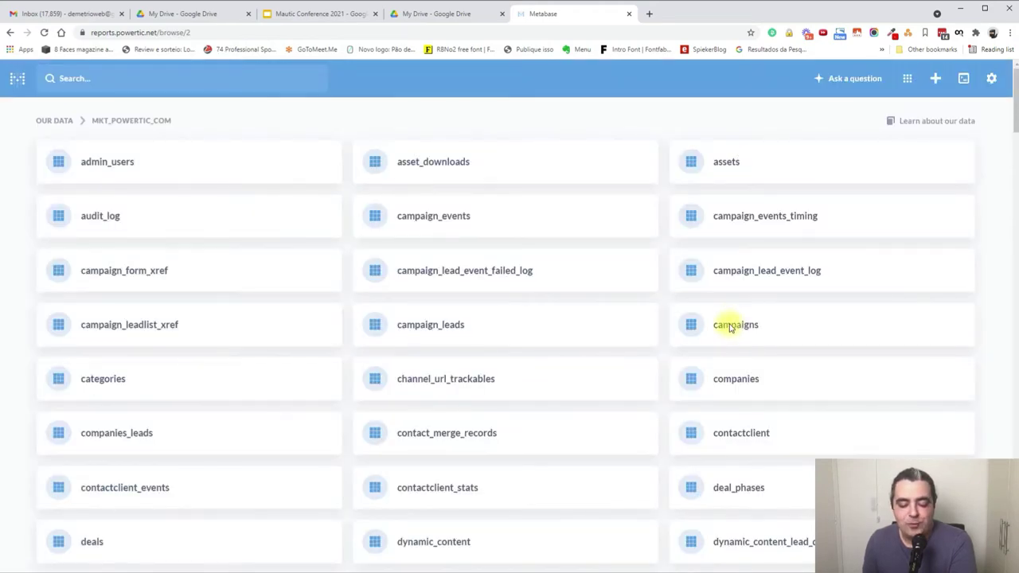
{"action": "scroll", "coordinate": [720, 346], "scroll_direction": "down", "scroll_amount": 3}
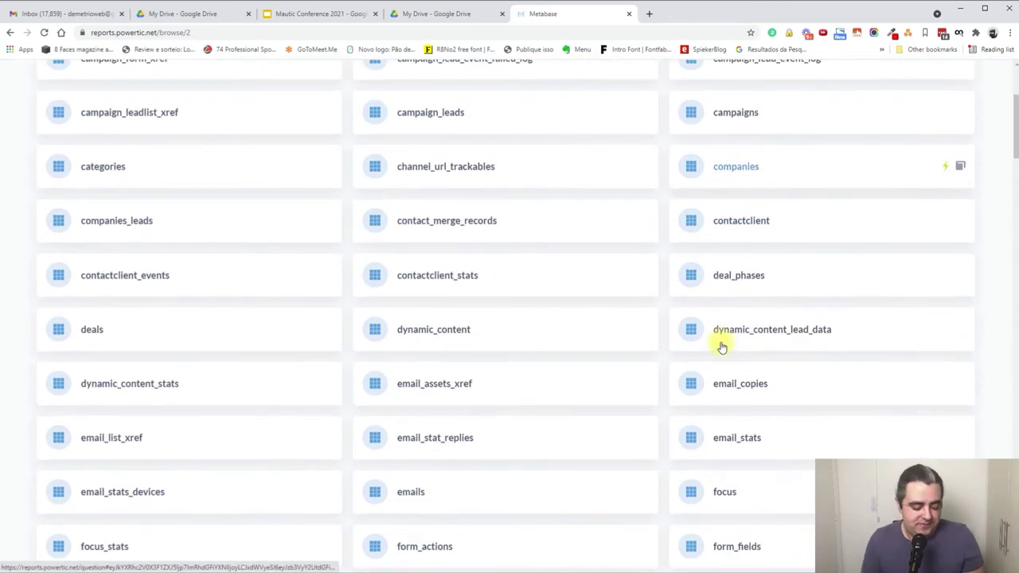
{"action": "key", "text": "ctrl+f"}
{"action": "type", "text": "leads"}
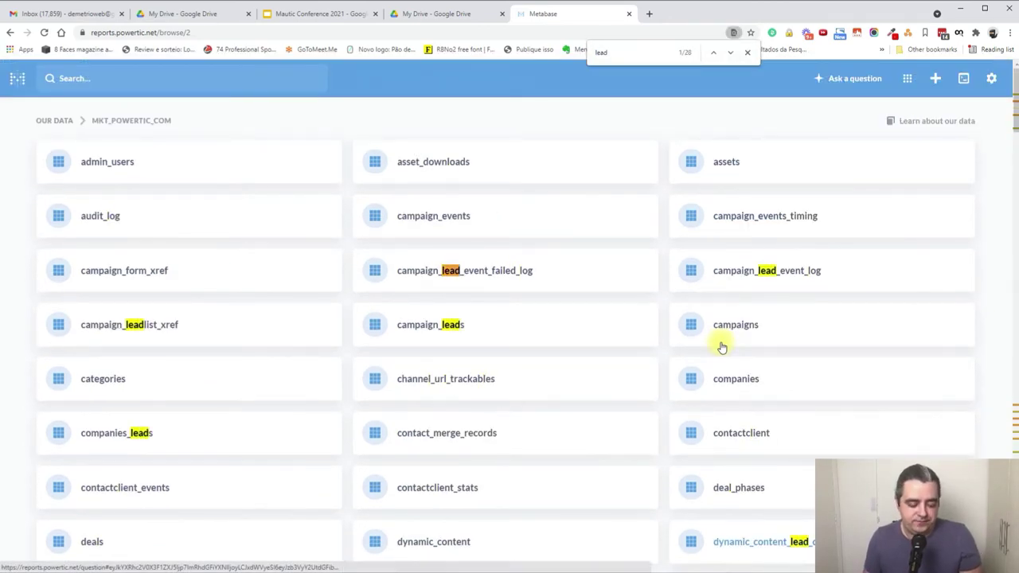
{"action": "key", "text": "Return"}
{"action": "key", "text": "Return"}
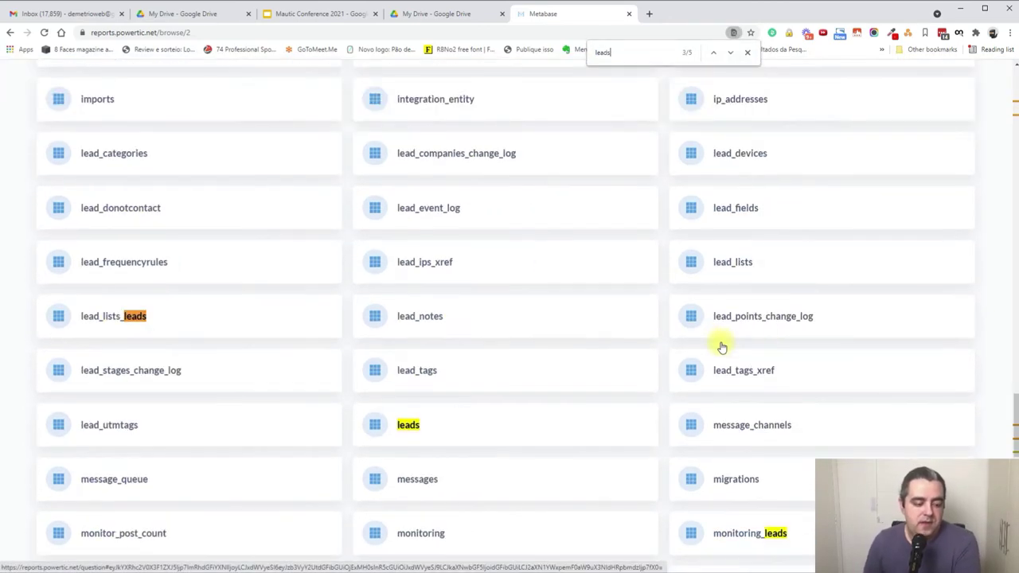
{"action": "left_click", "coordinate": [414, 422]}
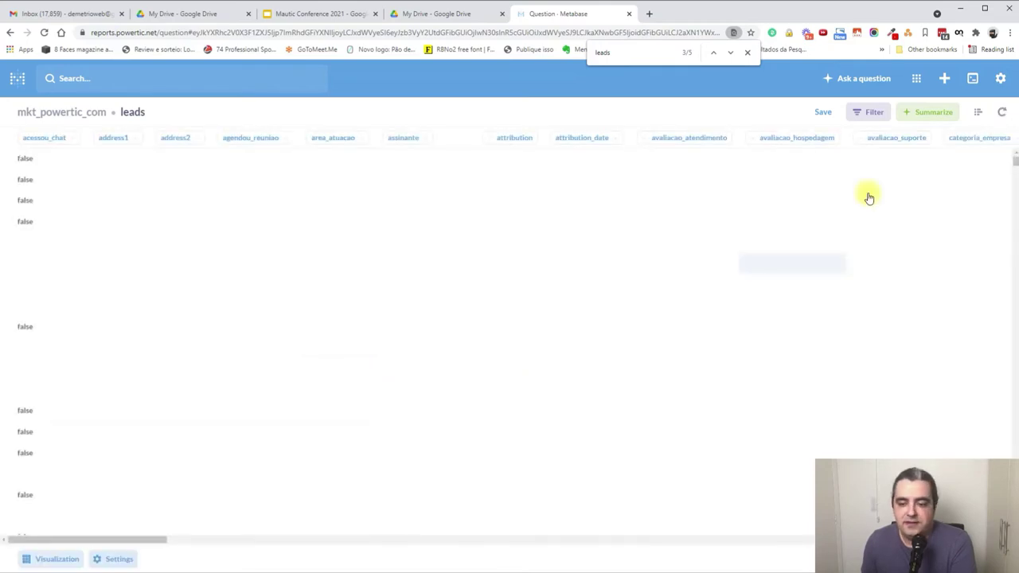
Add the id column from the related Users table to the leads table's visible columns.
{"action": "left_click", "coordinate": [48, 558]}
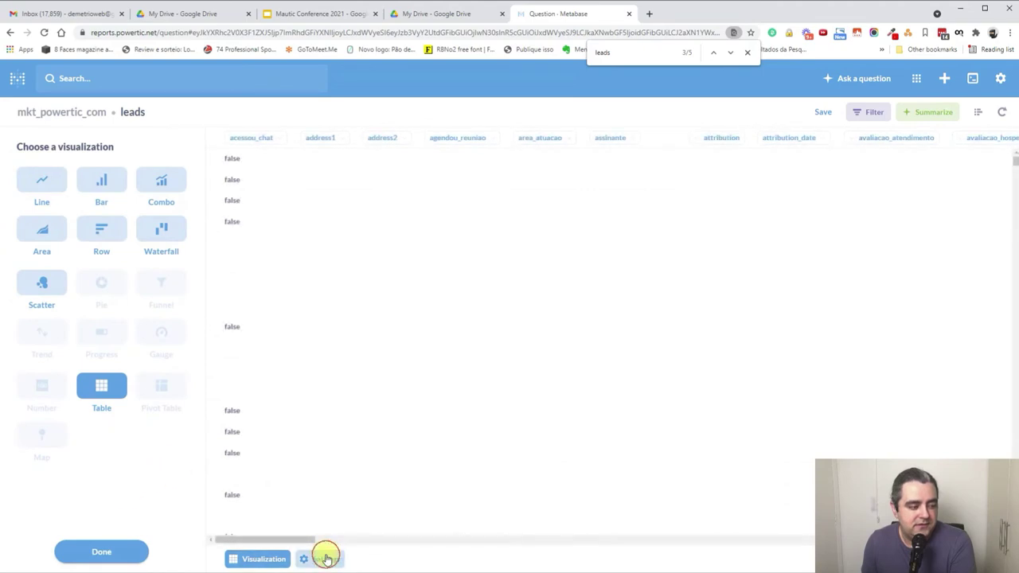
{"action": "left_click", "coordinate": [120, 381]}
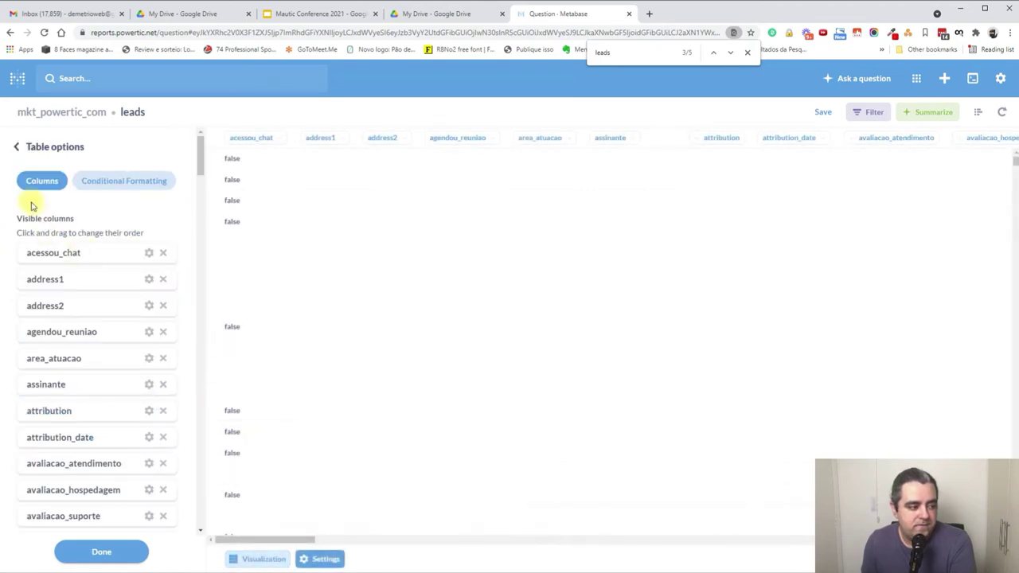
{"action": "scroll", "coordinate": [101, 382], "scroll_direction": "down", "scroll_amount": 18}
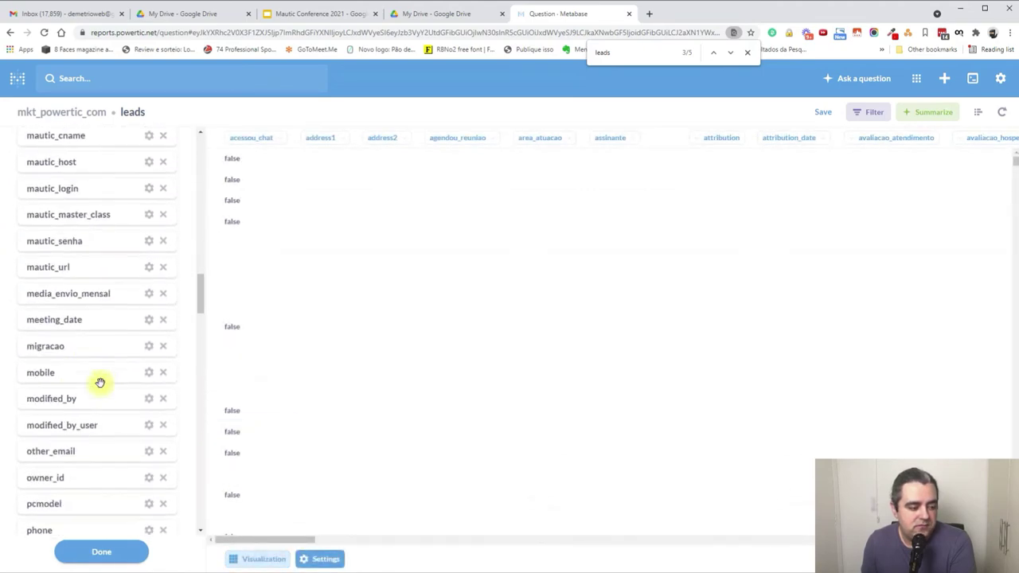
{"action": "scroll", "coordinate": [101, 383], "scroll_direction": "down", "scroll_amount": 15}
{"action": "scroll", "coordinate": [86, 302], "scroll_direction": "up", "scroll_amount": 5}
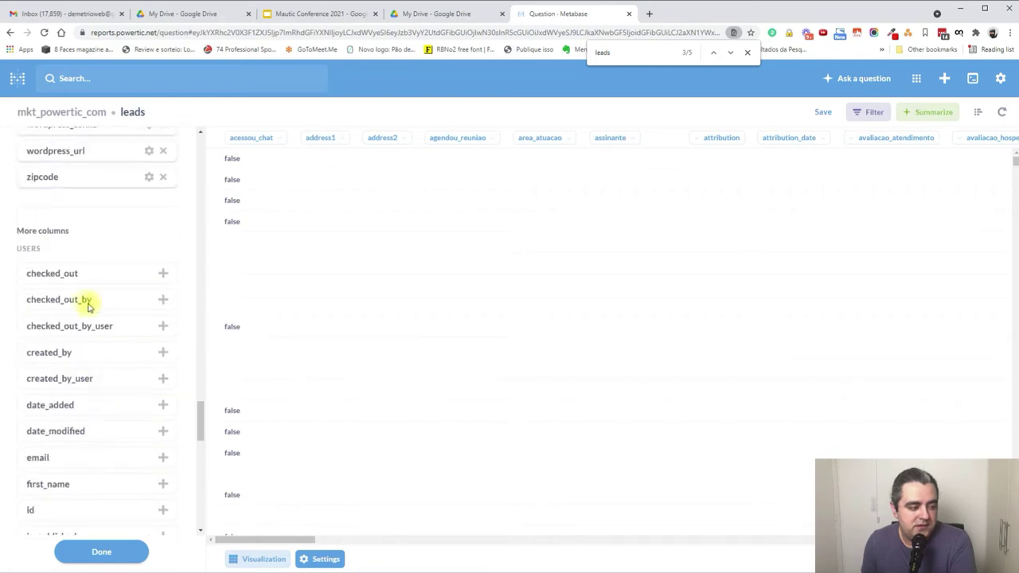
{"action": "scroll", "coordinate": [84, 298], "scroll_direction": "down", "scroll_amount": 5}
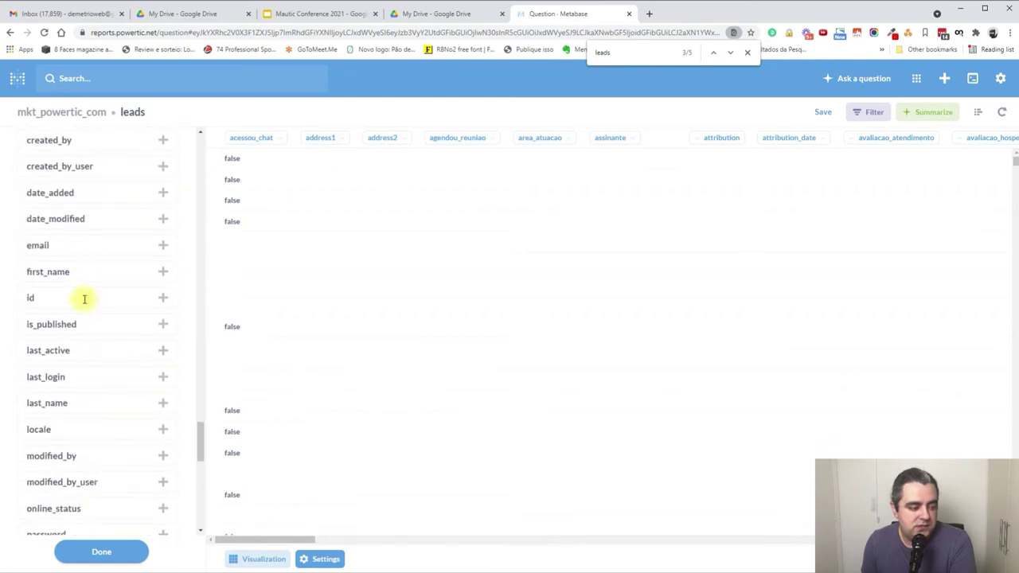
{"action": "left_click", "coordinate": [163, 300]}
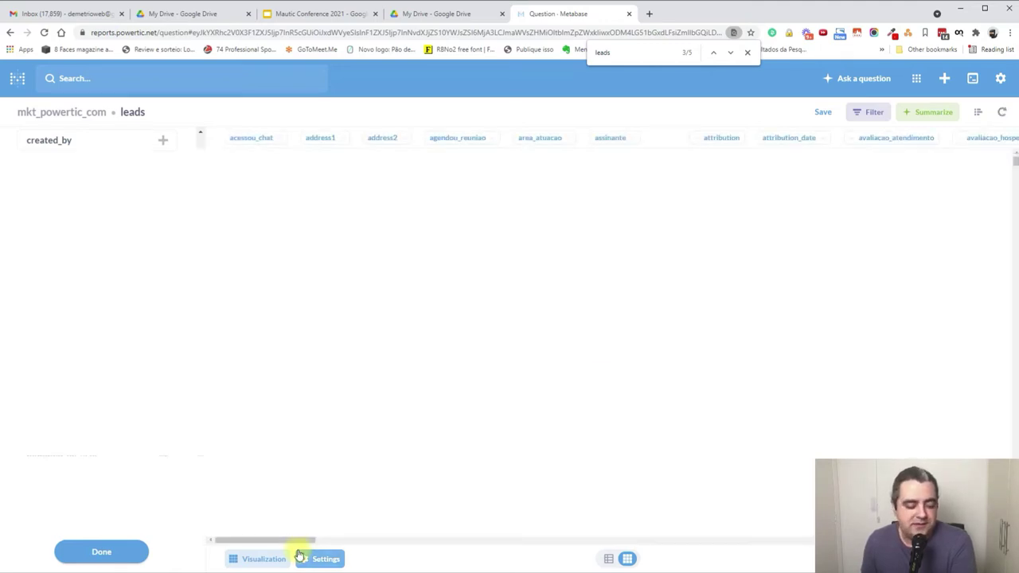
Open the detail record of the first lead through its id and examine the tables connected to it.
{"action": "left_click_drag", "start_coordinate": [305, 541], "coordinate": [539, 571]}
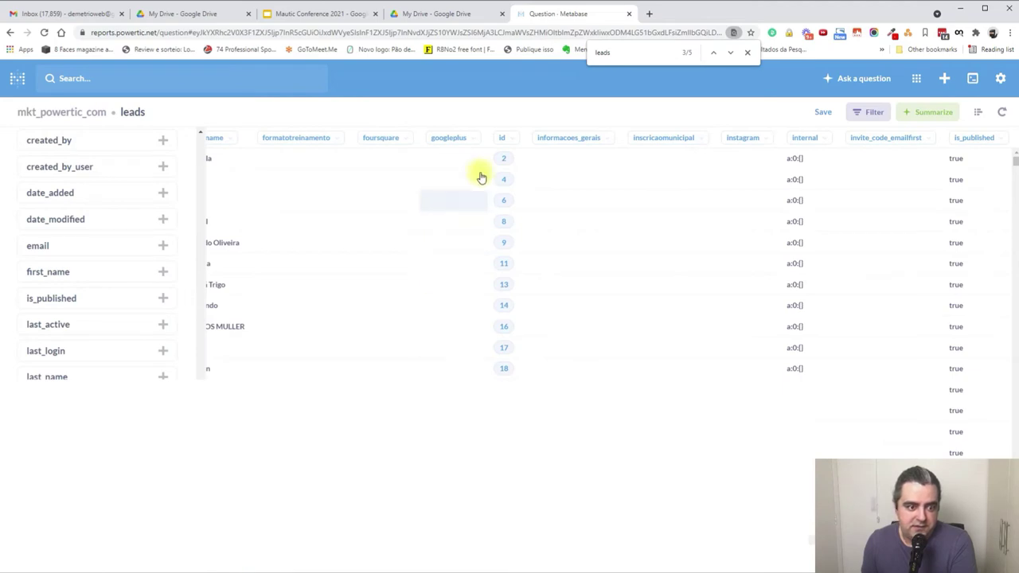
{"action": "left_click", "coordinate": [503, 160]}
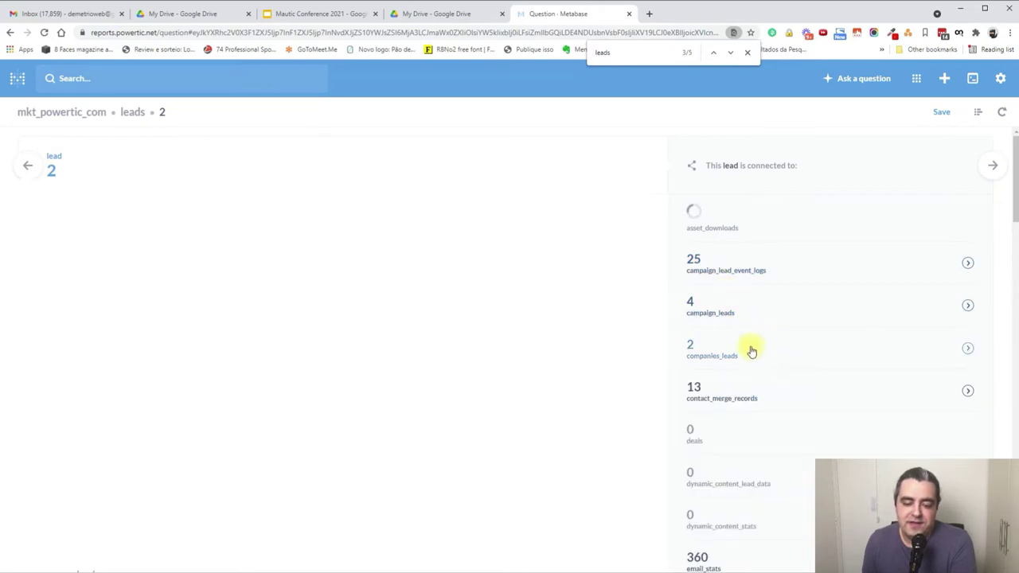
{"action": "scroll", "coordinate": [751, 350], "scroll_direction": "down", "scroll_amount": 1}
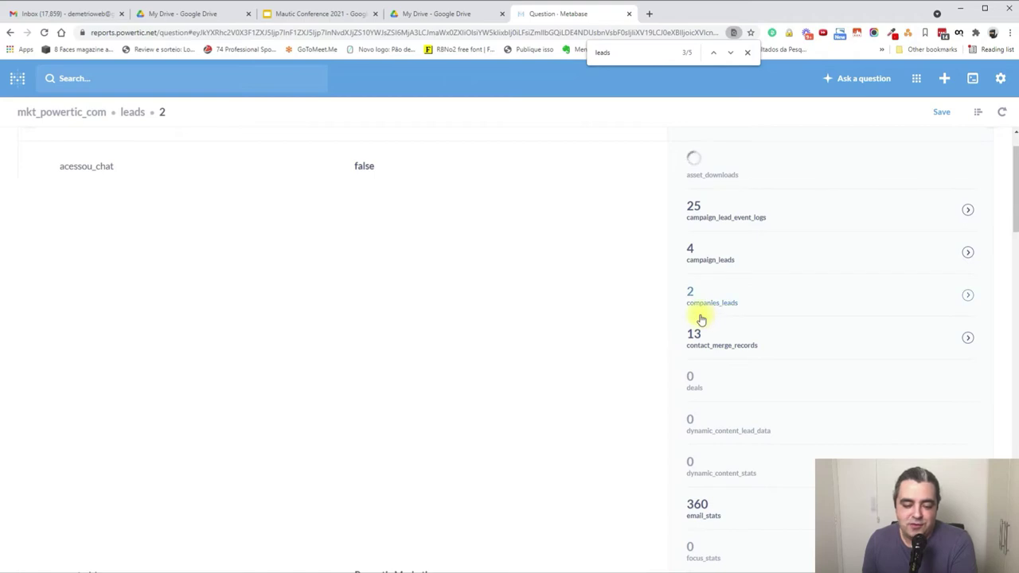
{"action": "scroll", "coordinate": [701, 319], "scroll_direction": "down", "scroll_amount": 3}
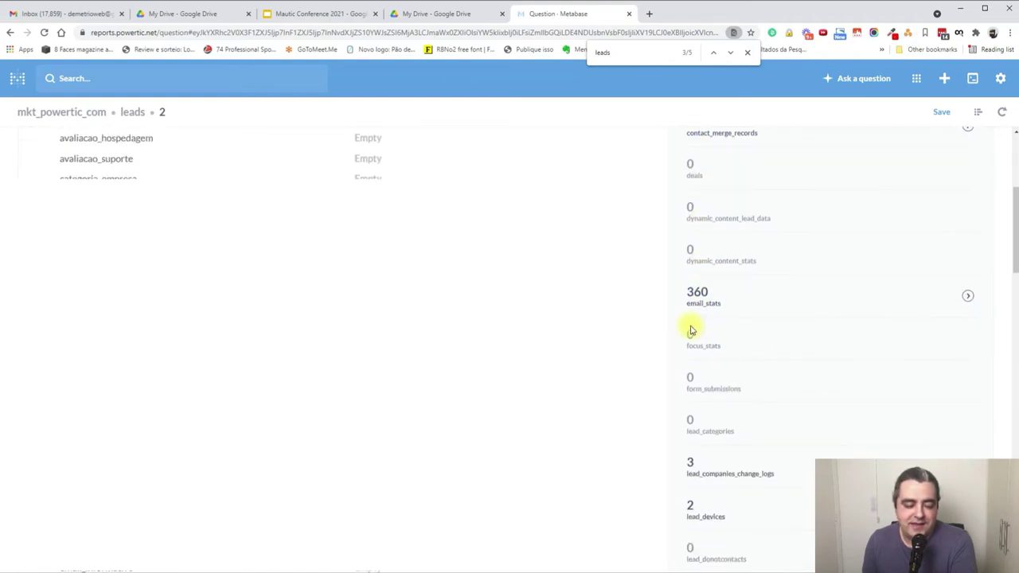
{"action": "scroll", "coordinate": [691, 330], "scroll_direction": "up", "scroll_amount": 2}
{"action": "scroll", "coordinate": [708, 448], "scroll_direction": "down", "scroll_amount": 5}
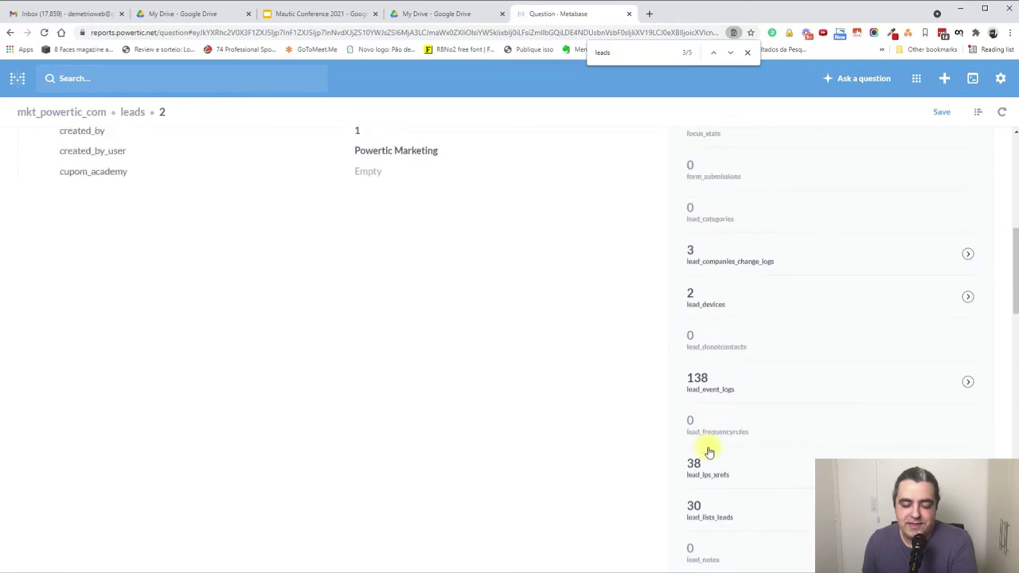
{"action": "scroll", "coordinate": [709, 452], "scroll_direction": "up", "scroll_amount": 10}
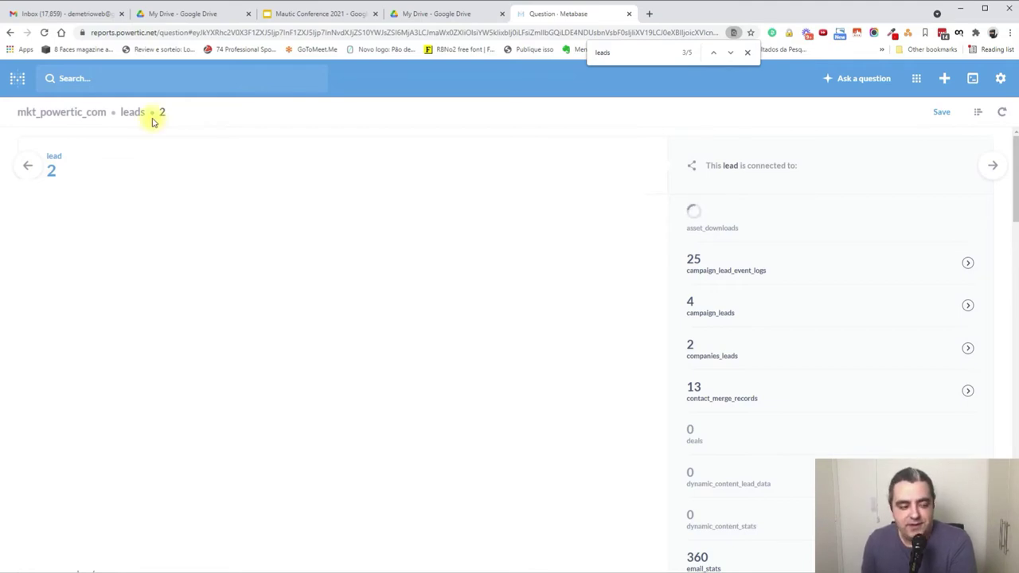
Return to the mkt_powertic_com table list and look through its form_results tables down to form_submissions.
{"action": "left_click", "coordinate": [45, 115]}
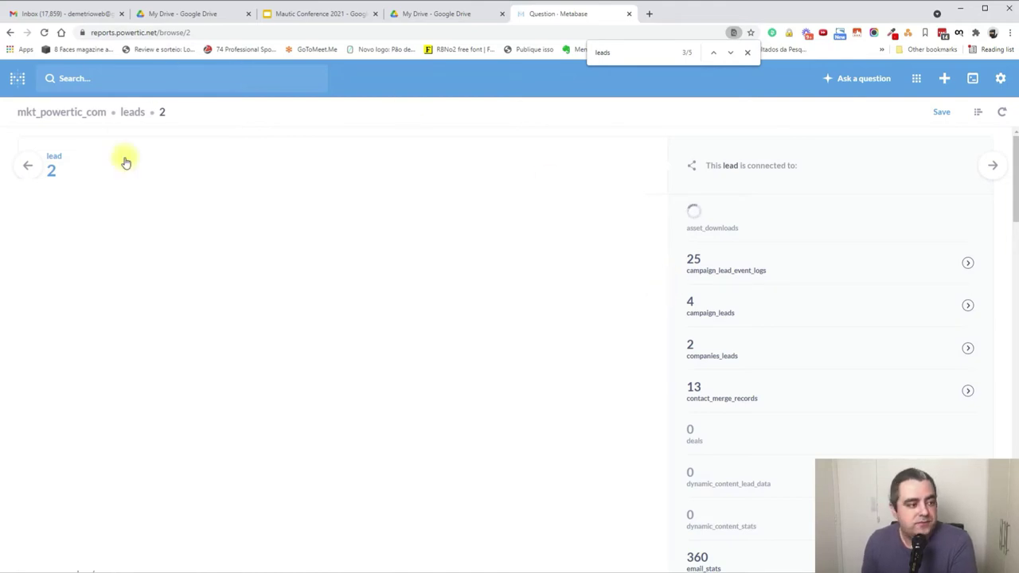
{"action": "scroll", "coordinate": [636, 404], "scroll_direction": "down", "scroll_amount": 4}
{"action": "scroll", "coordinate": [635, 403], "scroll_direction": "down", "scroll_amount": 10}
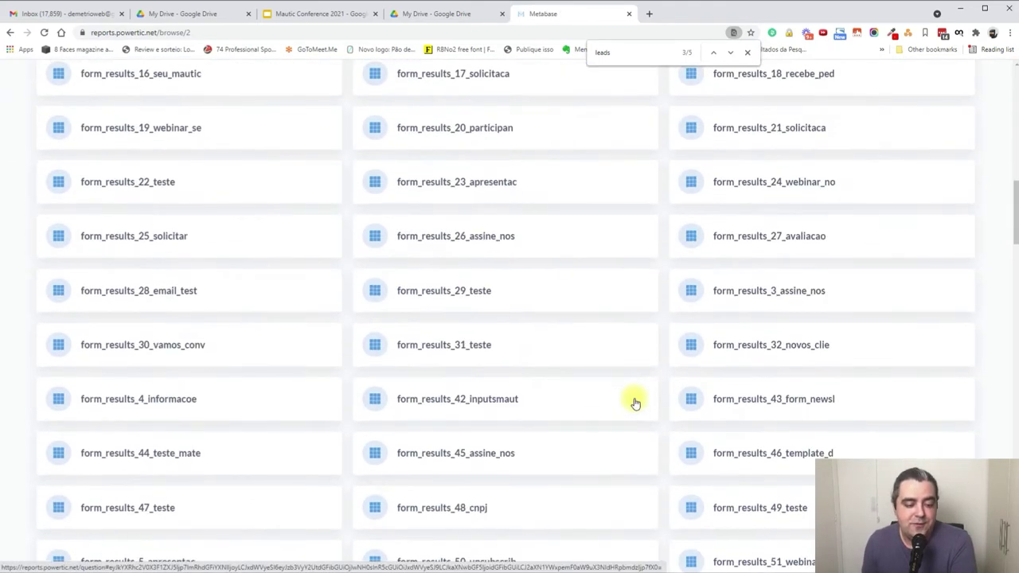
{"action": "scroll", "coordinate": [635, 403], "scroll_direction": "up", "scroll_amount": 4}
{"action": "scroll", "coordinate": [526, 352], "scroll_direction": "up", "scroll_amount": 2}
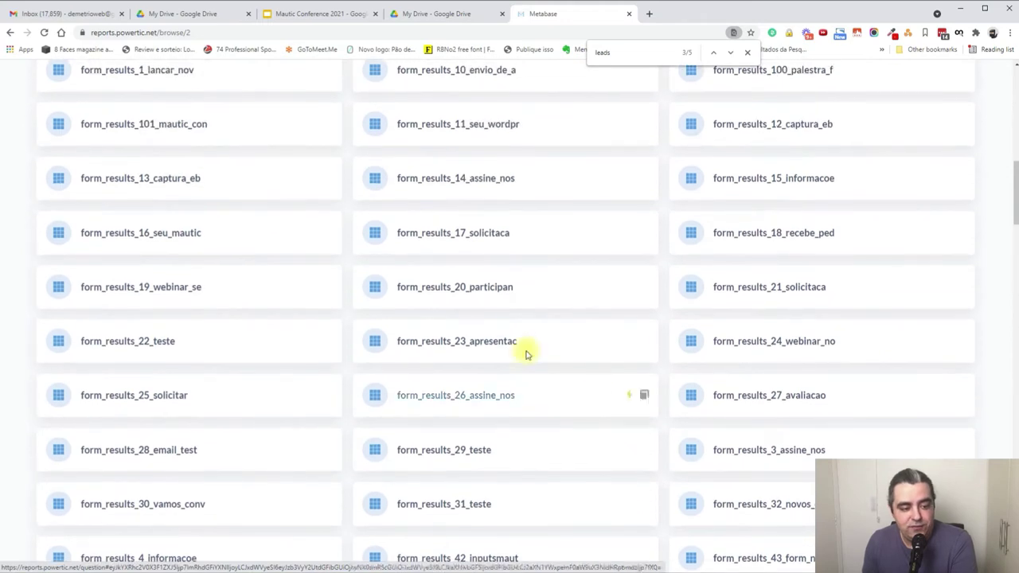
{"action": "scroll", "coordinate": [455, 225], "scroll_direction": "up", "scroll_amount": 3}
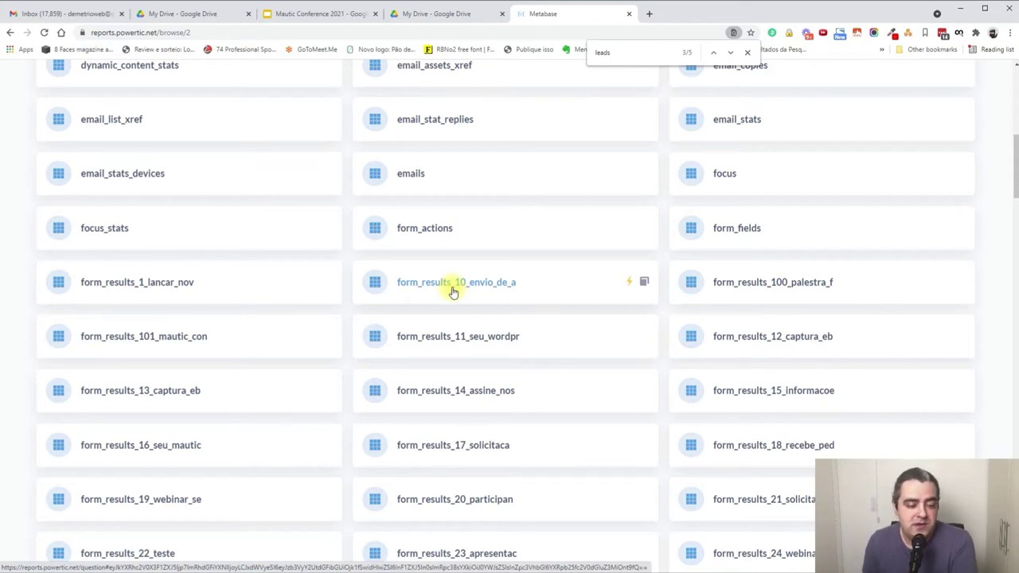
{"action": "scroll", "coordinate": [462, 305], "scroll_direction": "down", "scroll_amount": 8}
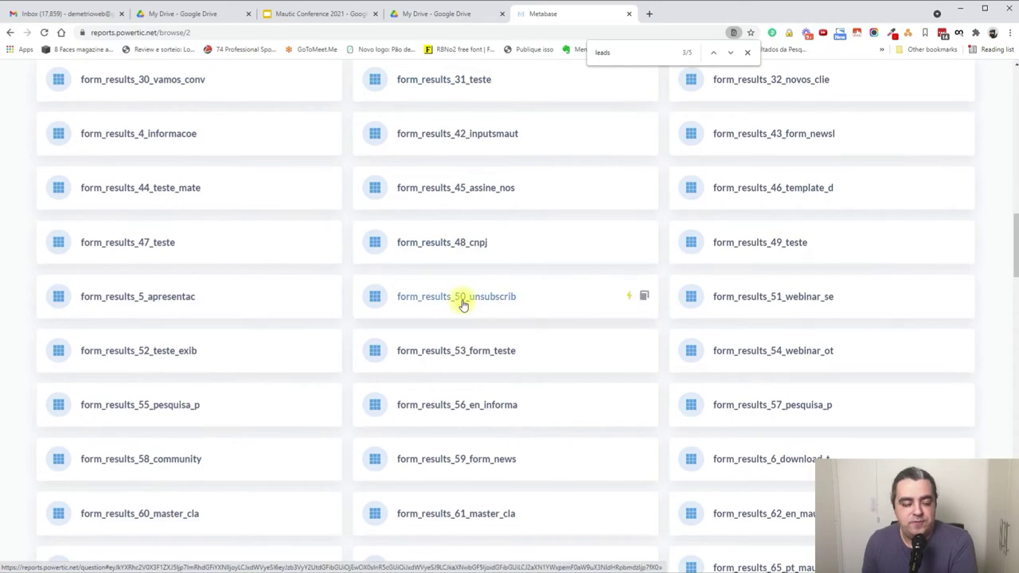
{"action": "scroll", "coordinate": [462, 305], "scroll_direction": "down", "scroll_amount": 4}
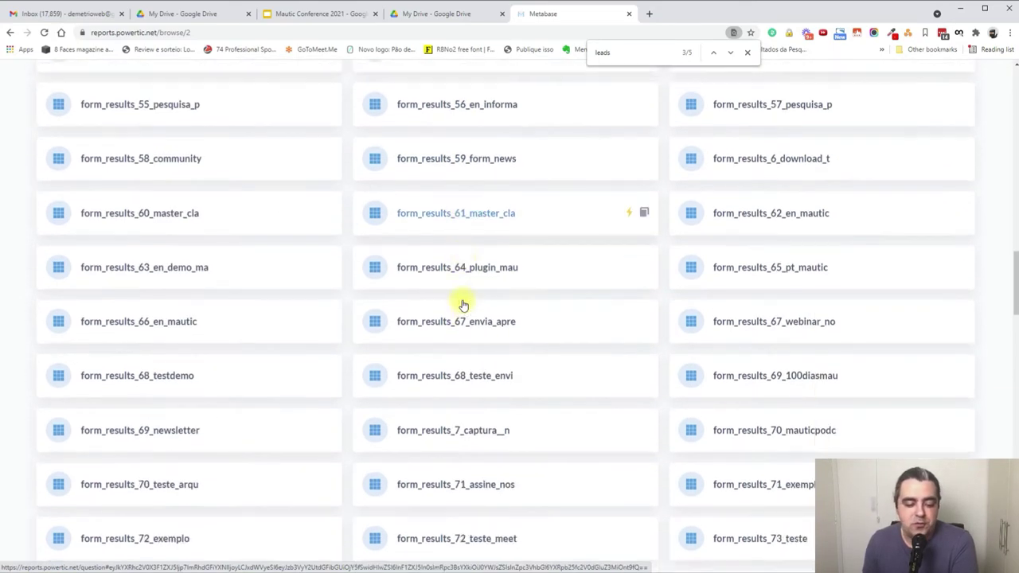
{"action": "scroll", "coordinate": [463, 305], "scroll_direction": "down", "scroll_amount": 9}
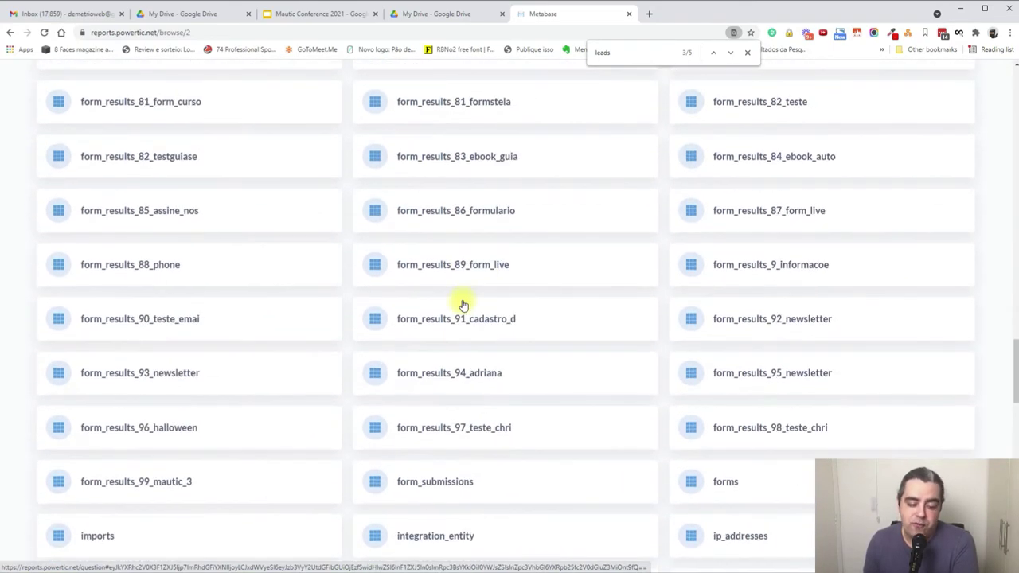
{"action": "scroll", "coordinate": [462, 305], "scroll_direction": "down", "scroll_amount": 6}
{"action": "scroll", "coordinate": [462, 303], "scroll_direction": "up", "scroll_amount": 4}
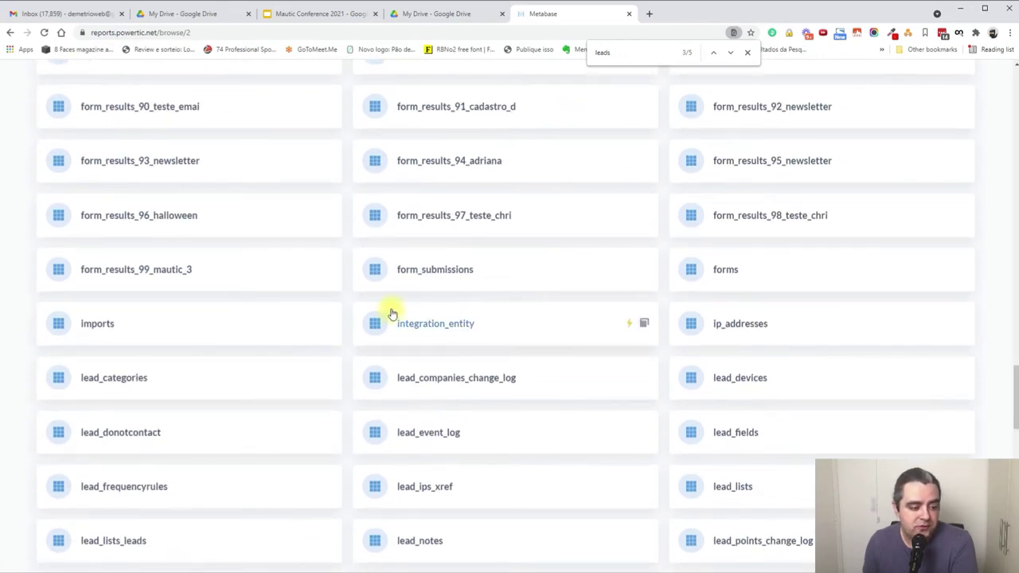
View the form_submissions table, return to the mkt_powertic_com table list and close the page search.
{"action": "left_click", "coordinate": [426, 276]}
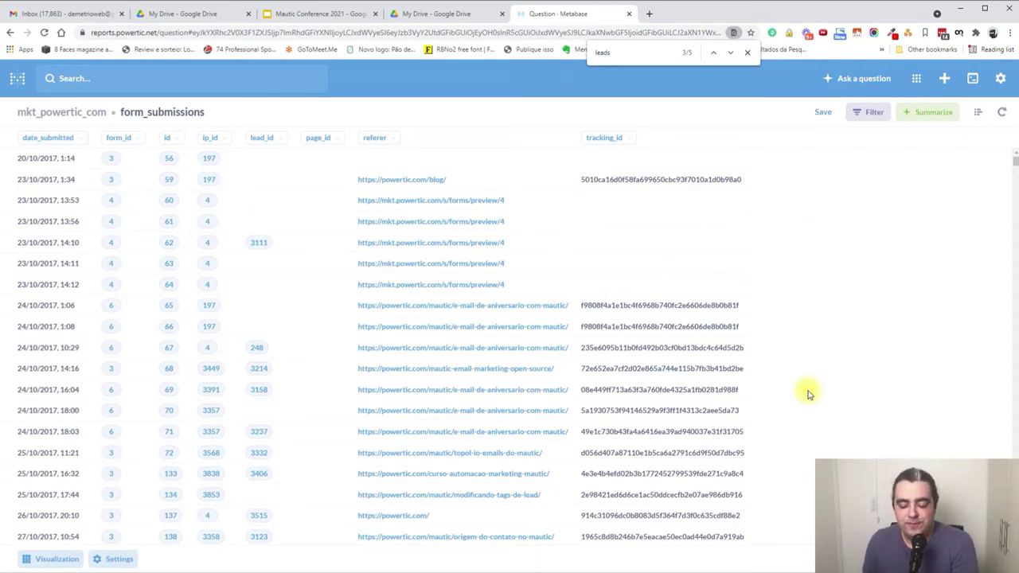
{"action": "left_click", "coordinate": [55, 118]}
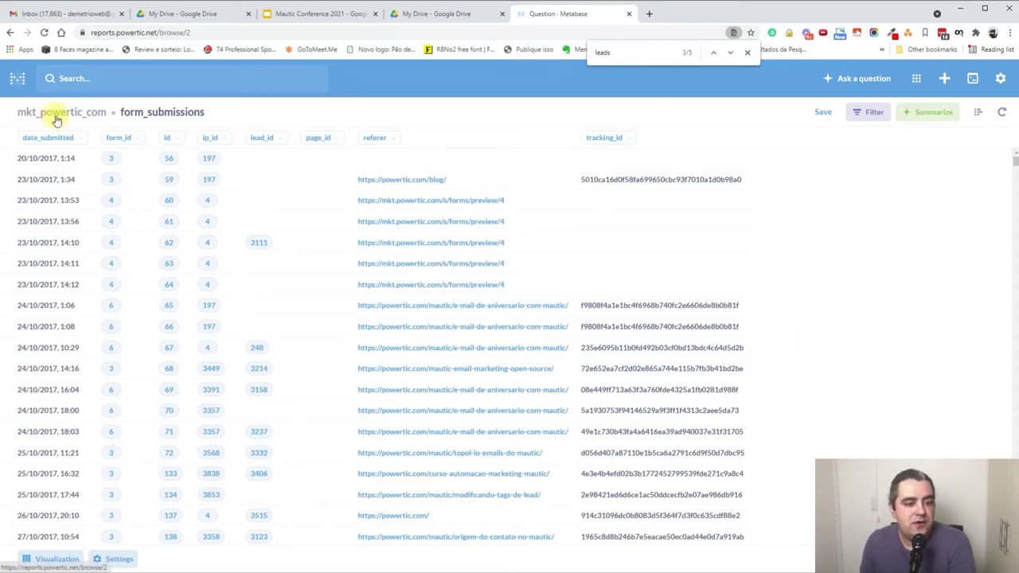
{"action": "left_click", "coordinate": [748, 52]}
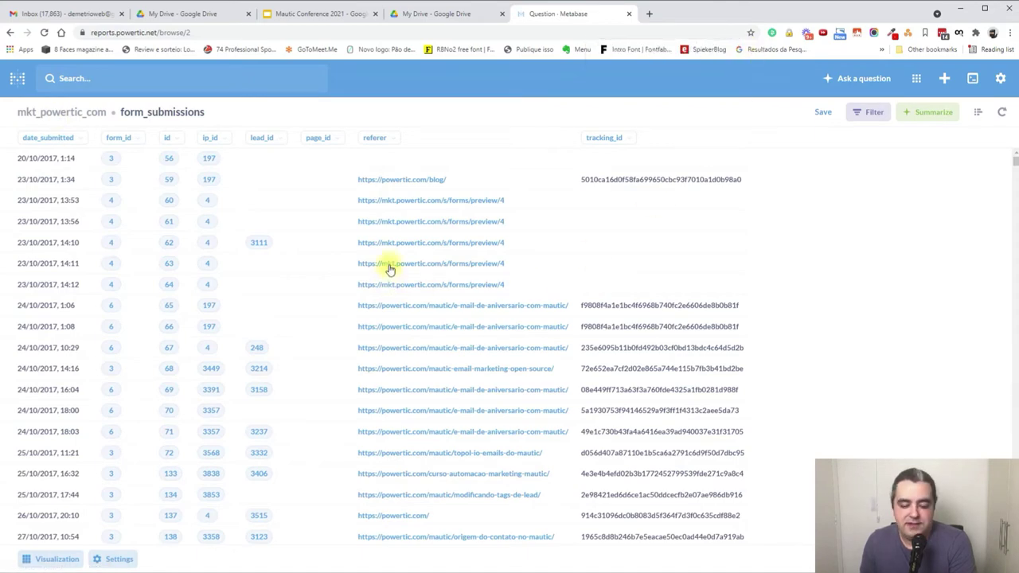
Search the mkt_powertic_com table list for "leads" and open the leads table.
{"action": "scroll", "coordinate": [519, 315], "scroll_direction": "down", "scroll_amount": 2}
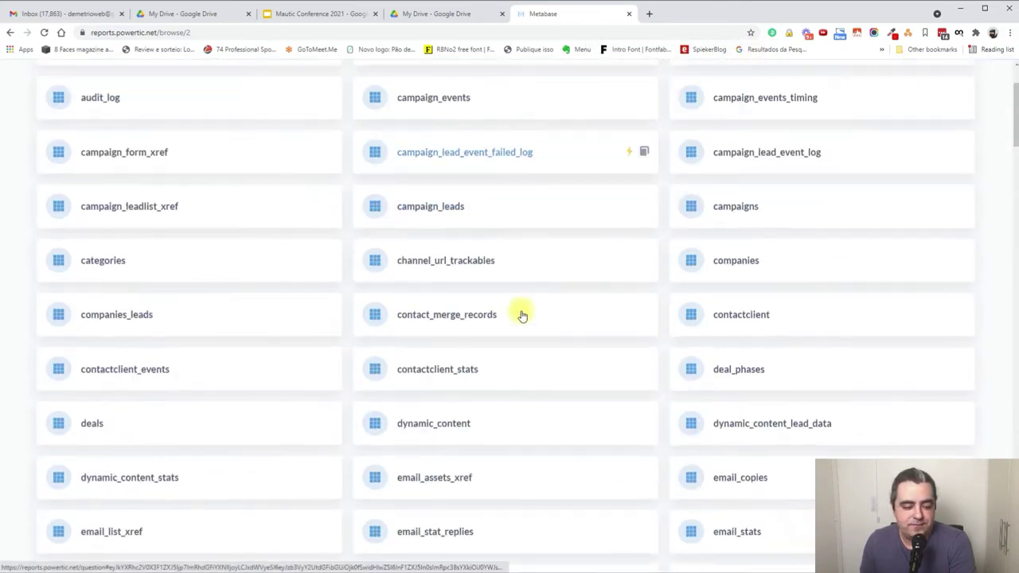
{"action": "scroll", "coordinate": [521, 316], "scroll_direction": "down", "scroll_amount": 3}
{"action": "scroll", "coordinate": [489, 339], "scroll_direction": "down", "scroll_amount": 3}
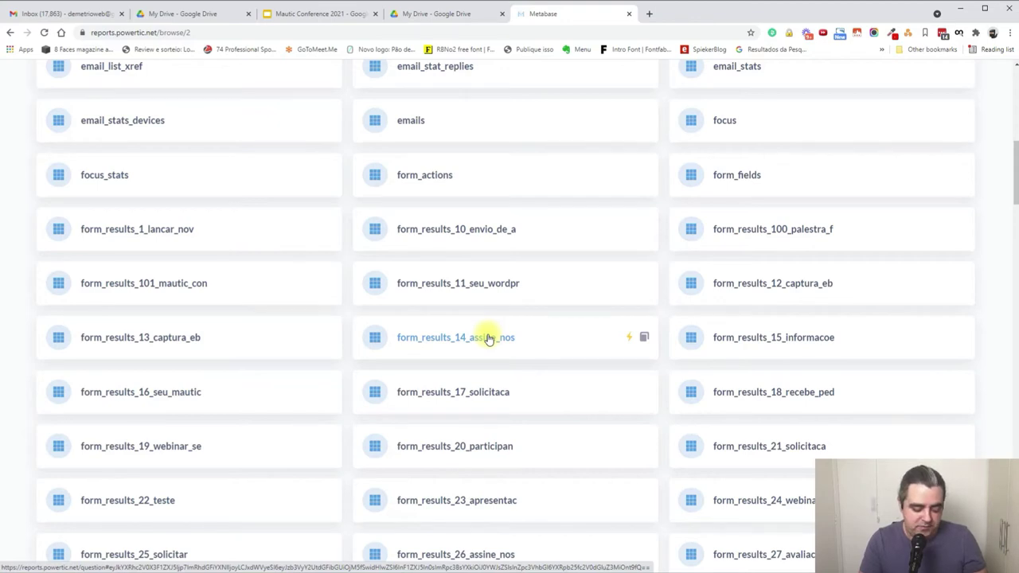
{"action": "key", "text": "ctrl+f"}
{"action": "type", "text": "lead"}
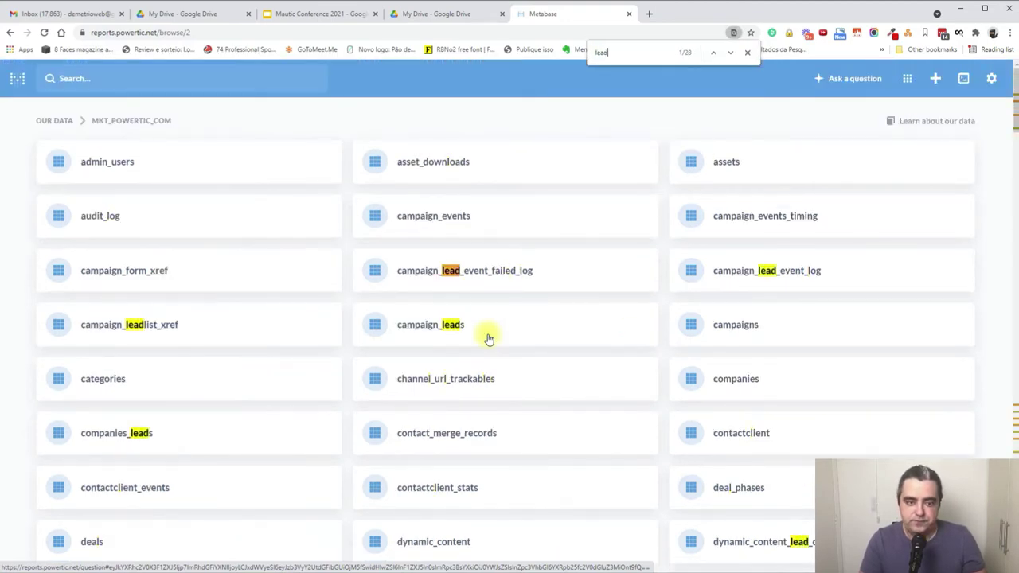
{"action": "type", "text": "s"}
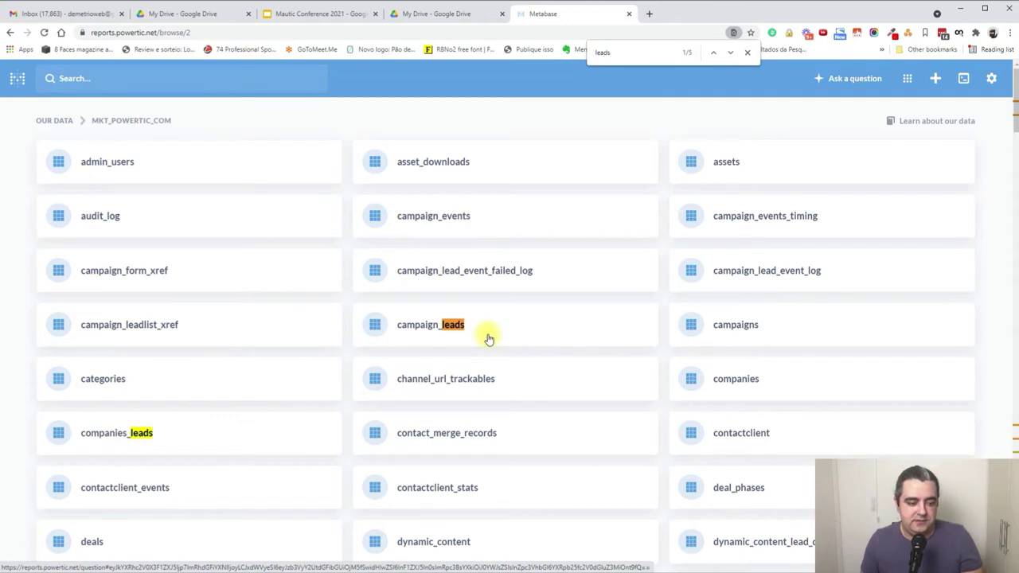
{"action": "key", "text": "Return"}
{"action": "key", "text": "Return"}
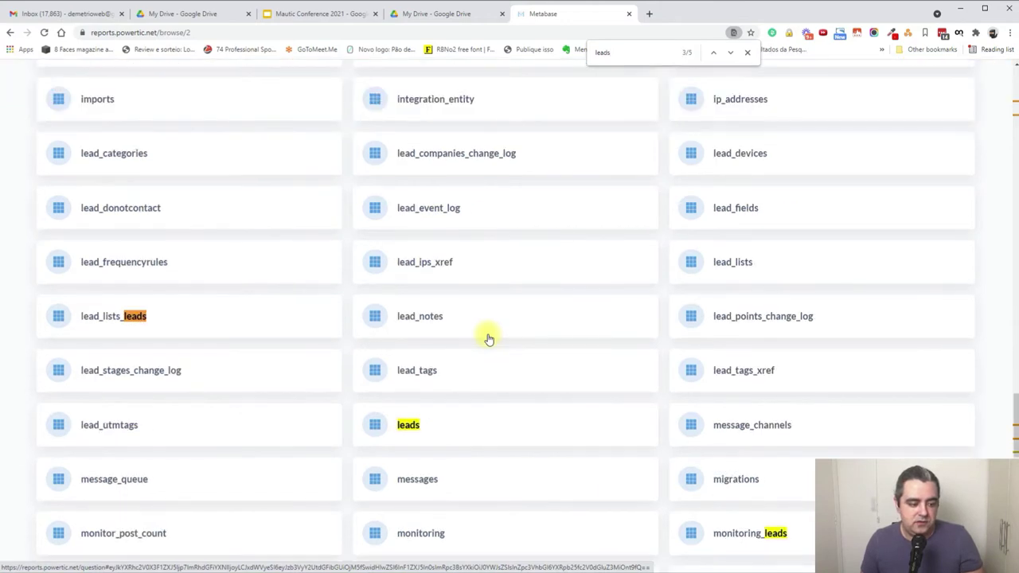
{"action": "left_click", "coordinate": [412, 425]}
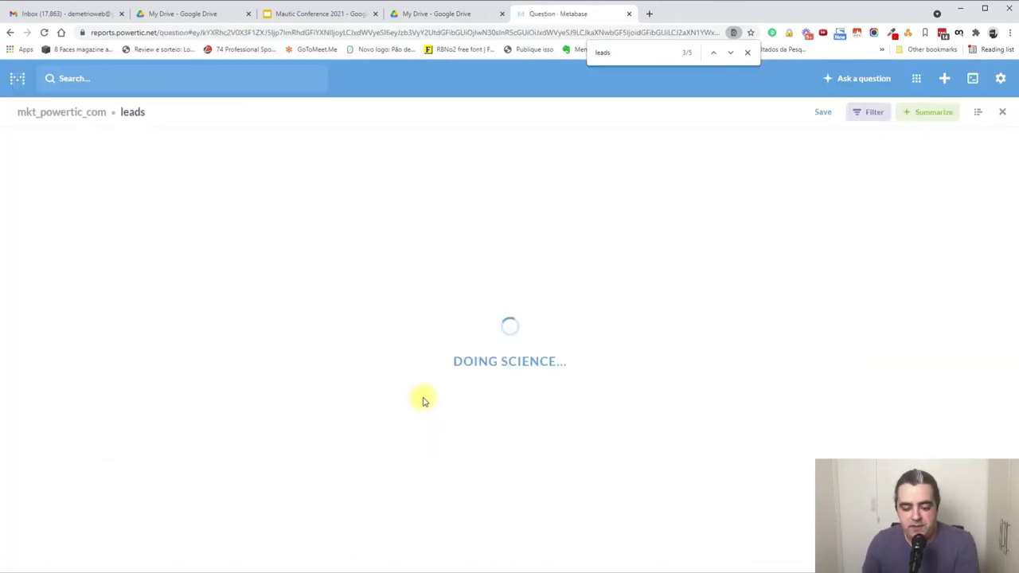
Summarize the leads table by count, grouped by date_identified by day.
{"action": "left_click", "coordinate": [919, 114]}
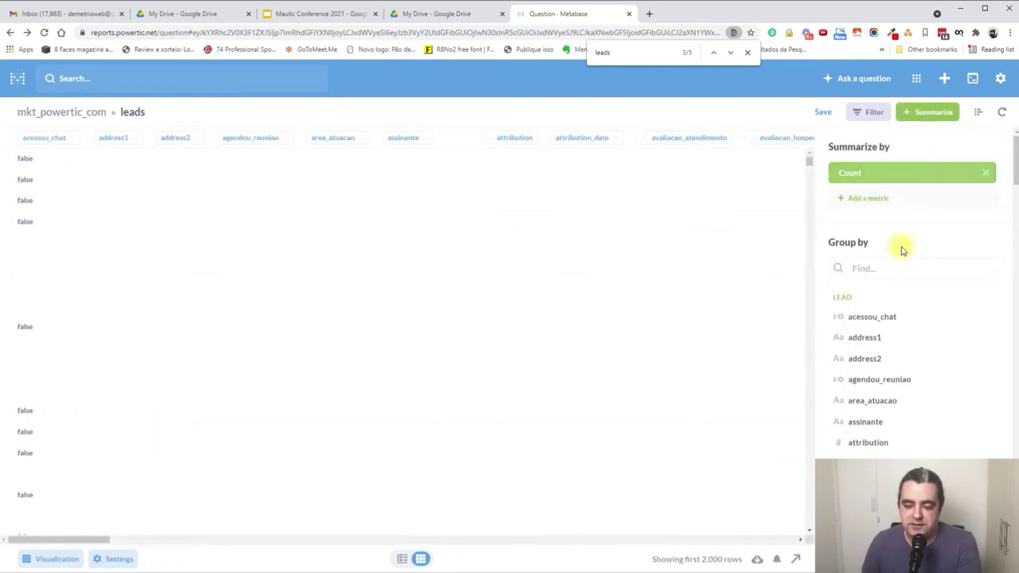
{"action": "scroll", "coordinate": [859, 342], "scroll_direction": "down", "scroll_amount": 1}
{"action": "scroll", "coordinate": [875, 347], "scroll_direction": "up", "scroll_amount": 1}
{"action": "scroll", "coordinate": [881, 350], "scroll_direction": "down", "scroll_amount": 3}
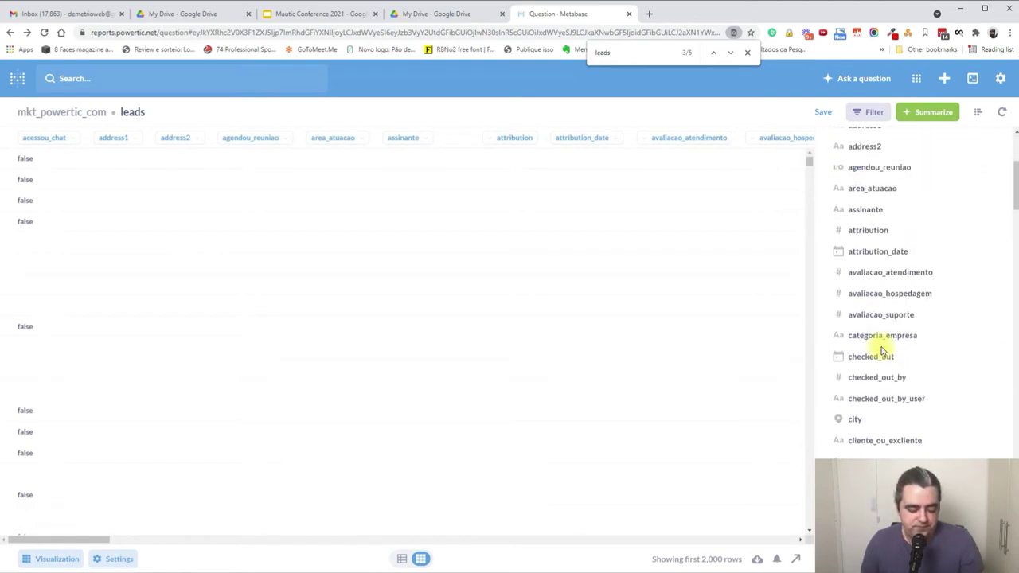
{"action": "type", "text": "date"}
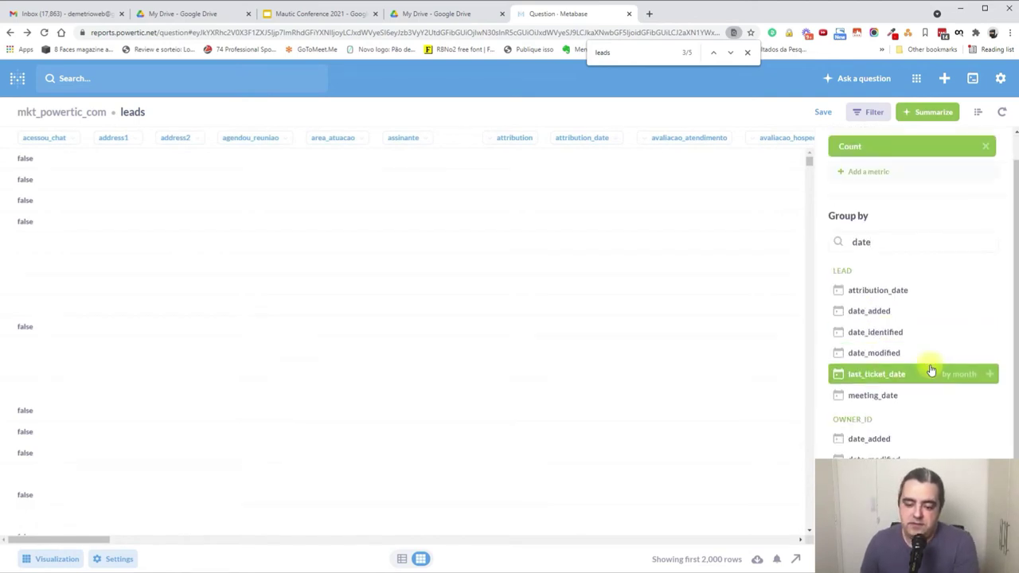
{"action": "left_click", "coordinate": [965, 334]}
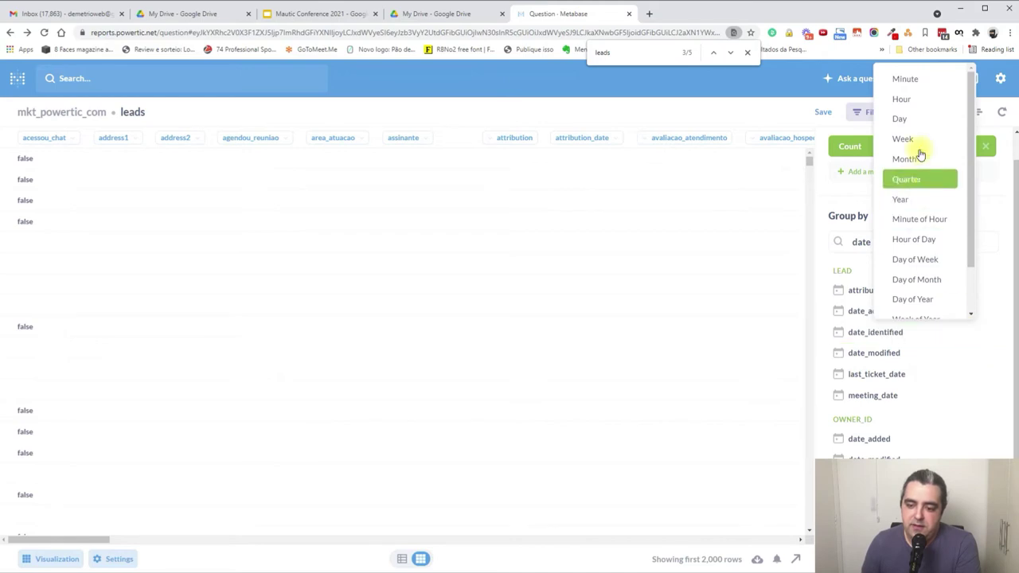
{"action": "left_click", "coordinate": [909, 118]}
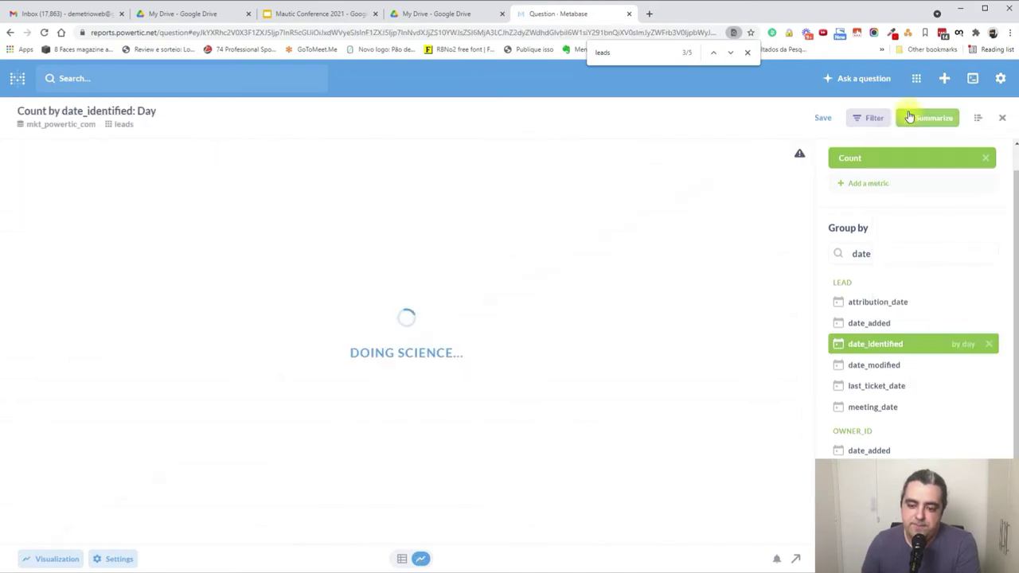
Visualize the daily lead count as a Trend and check its underlying data rows through the most recent dates.
{"action": "left_click", "coordinate": [58, 560]}
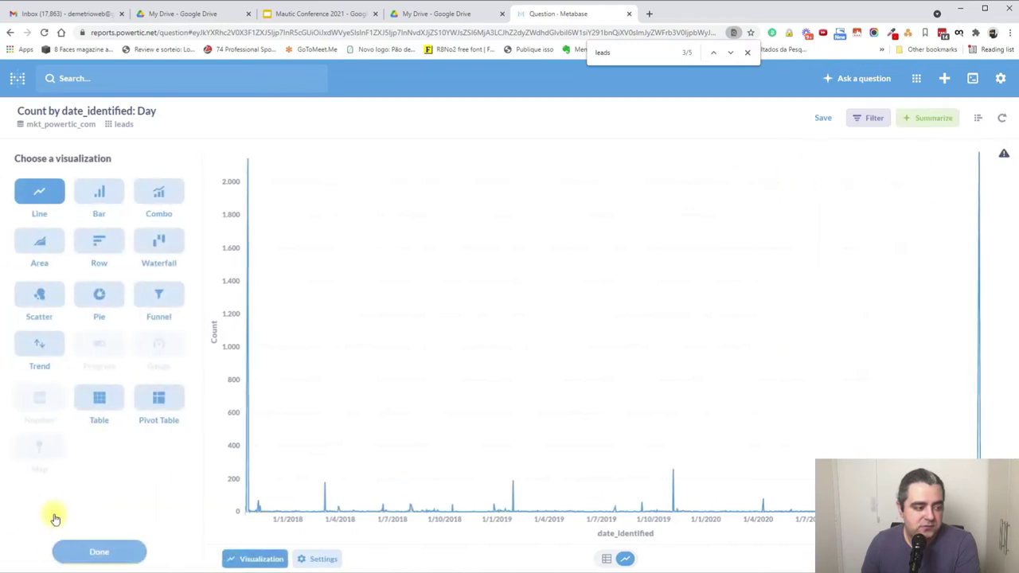
{"action": "left_click", "coordinate": [42, 347]}
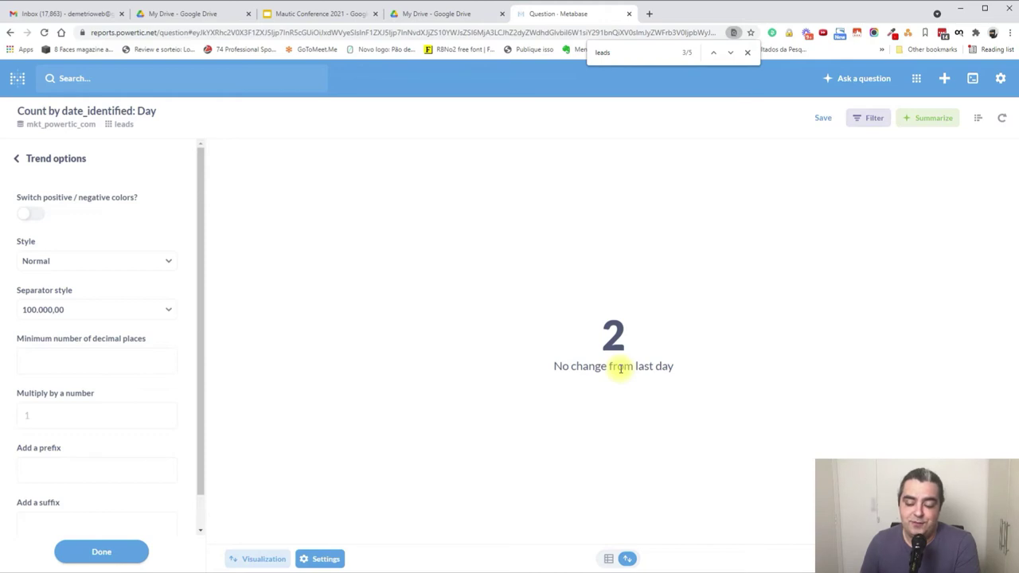
{"action": "left_click", "coordinate": [610, 559]}
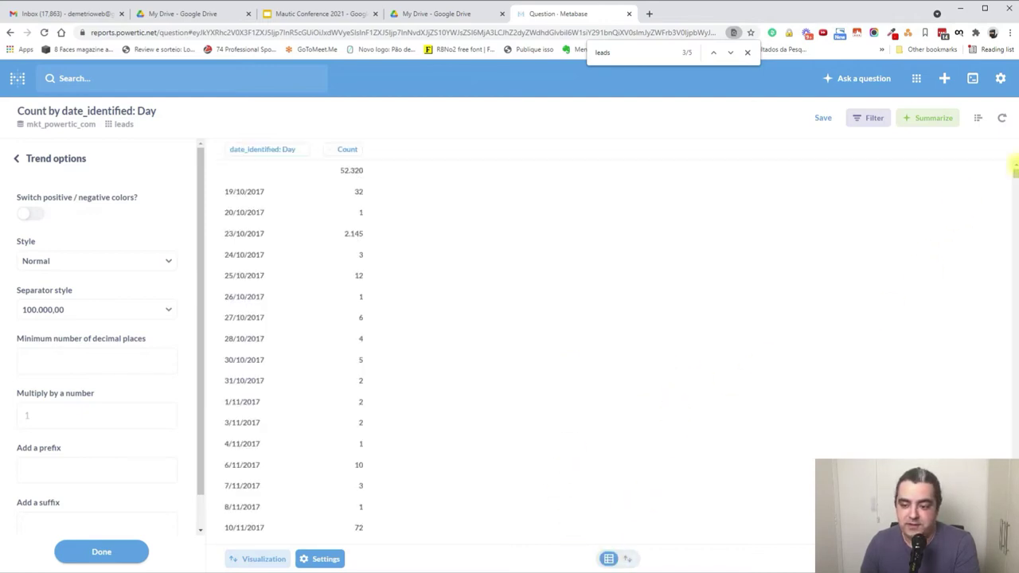
{"action": "left_click_drag", "start_coordinate": [1014, 172], "coordinate": [1012, 203]}
{"action": "scroll", "coordinate": [999, 442], "scroll_direction": "down", "scroll_amount": 15}
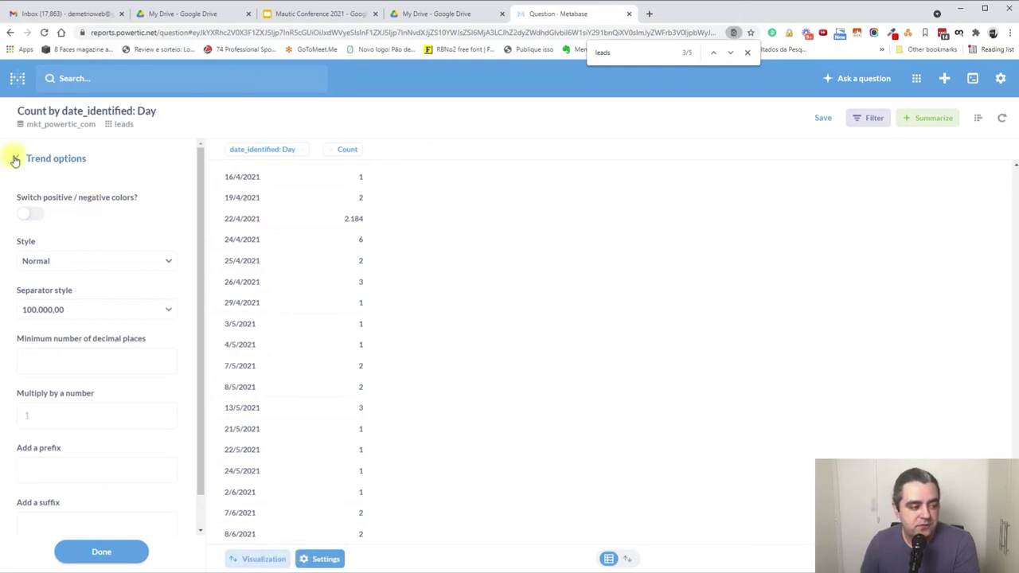
{"action": "left_click", "coordinate": [260, 558]}
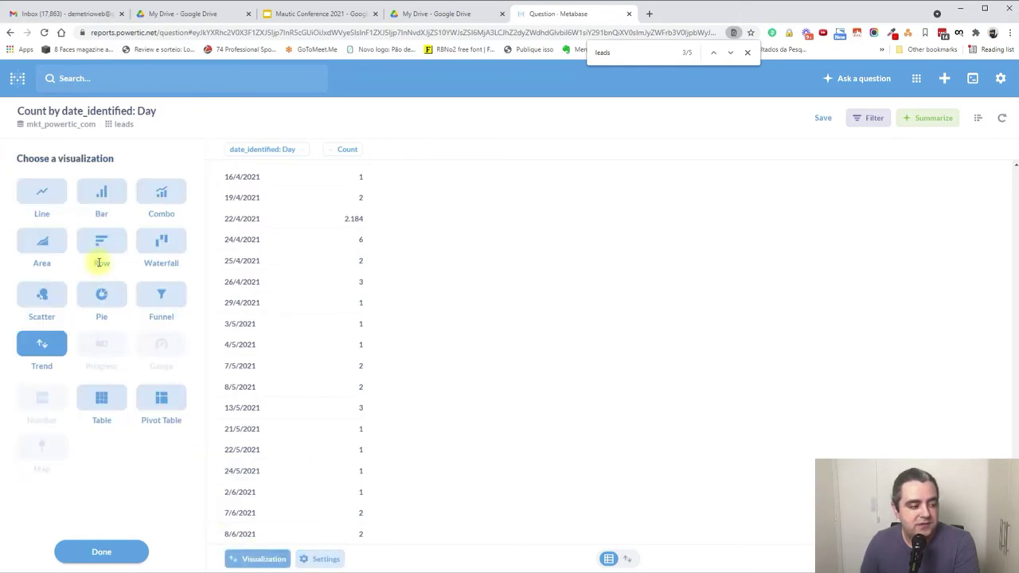
{"action": "left_click", "coordinate": [45, 347]}
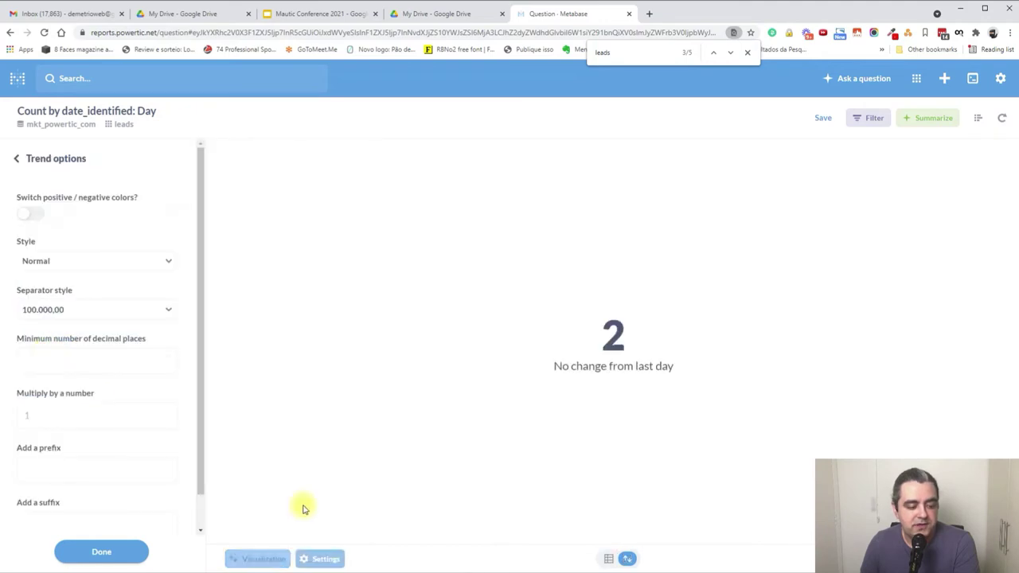
Save the question as "total contact Mautic BR conference" in the Our analytics collection.
{"action": "left_click", "coordinate": [815, 120]}
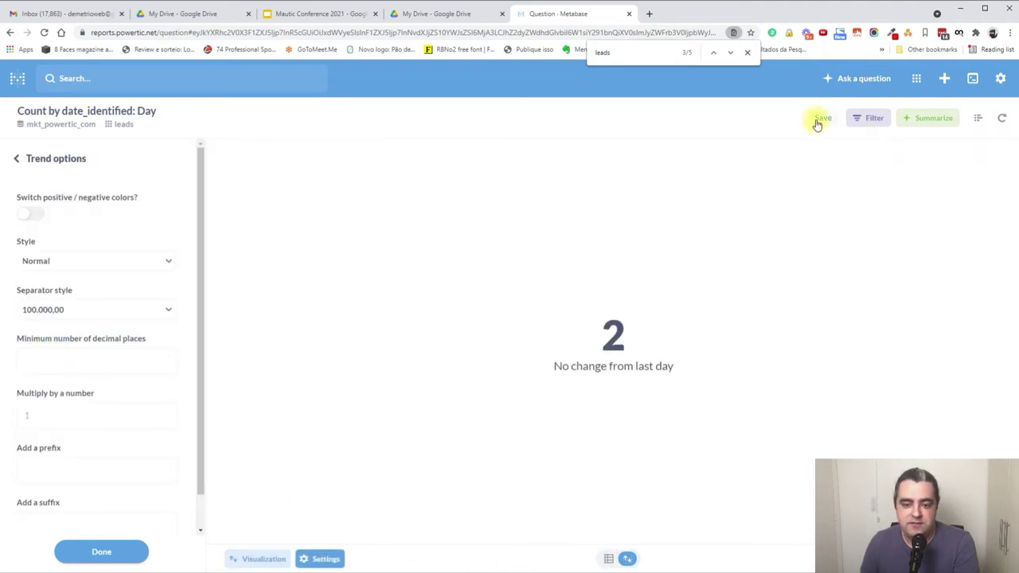
{"action": "triple_click", "coordinate": [432, 254]}
{"action": "type", "text": "total contac"}
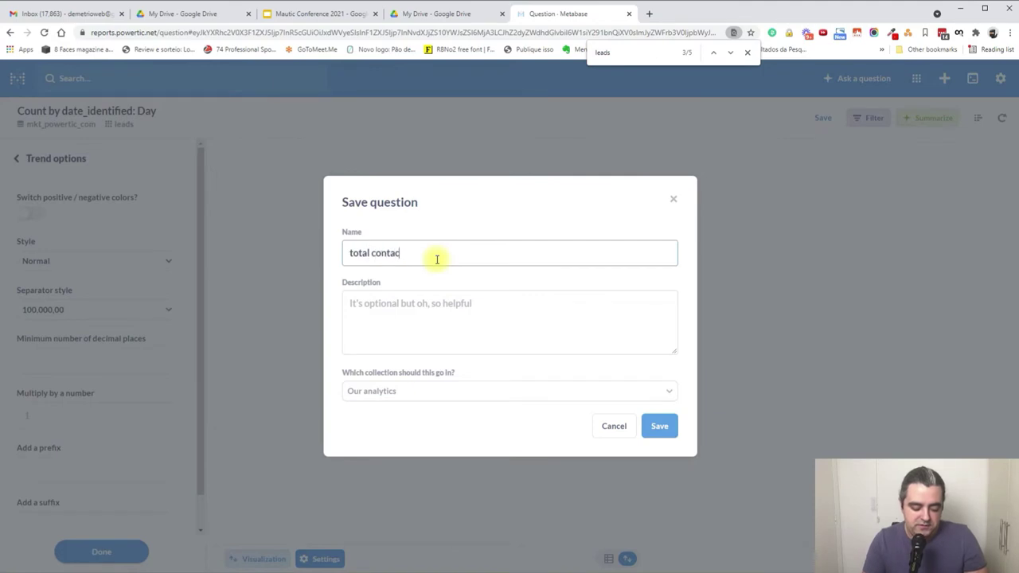
{"action": "type", "text": "t <autic BR conference"}
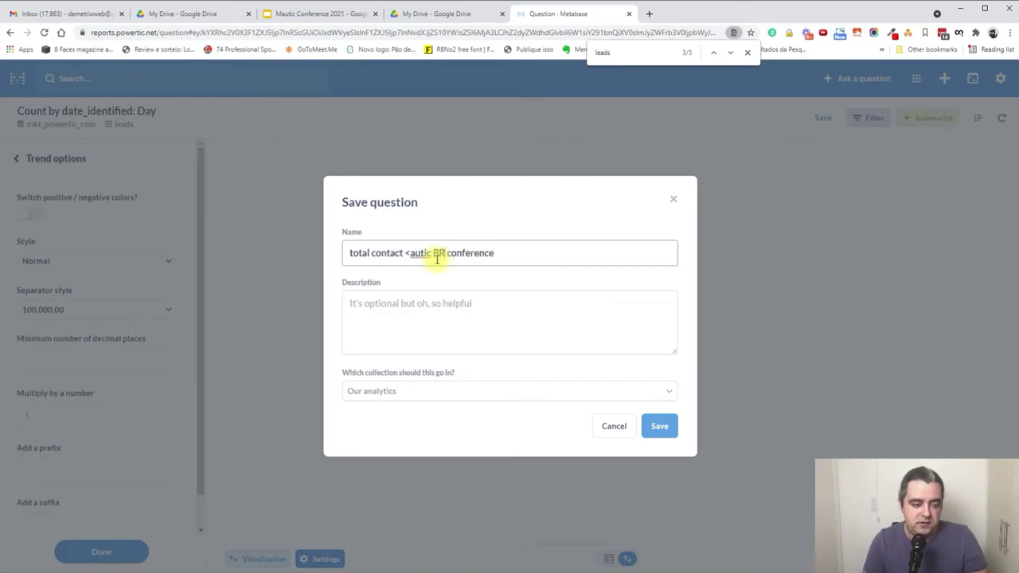
{"action": "key", "text": "ctrl+Left"}
{"action": "key", "text": "ctrl+Left"}
{"action": "key", "text": "ctrl+Left"}
{"action": "type", "text": "M"}
{"action": "left_click", "coordinate": [658, 427]}
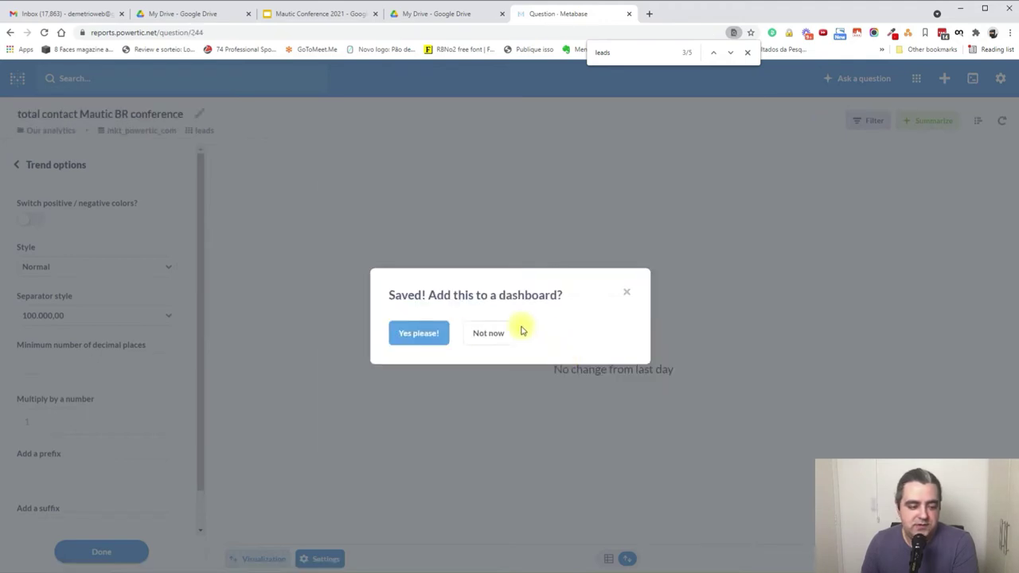
Add the saved question to the Mautic BR Conference 2021 dashboard.
{"action": "left_click", "coordinate": [418, 333]}
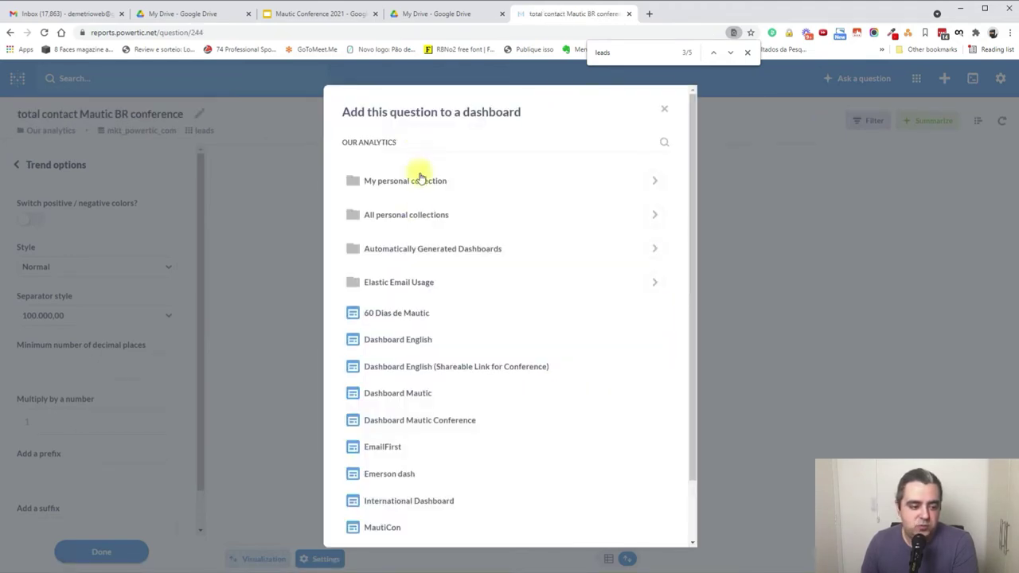
{"action": "scroll", "coordinate": [444, 334], "scroll_direction": "down", "scroll_amount": 1}
{"action": "scroll", "coordinate": [444, 335], "scroll_direction": "down", "scroll_amount": 1}
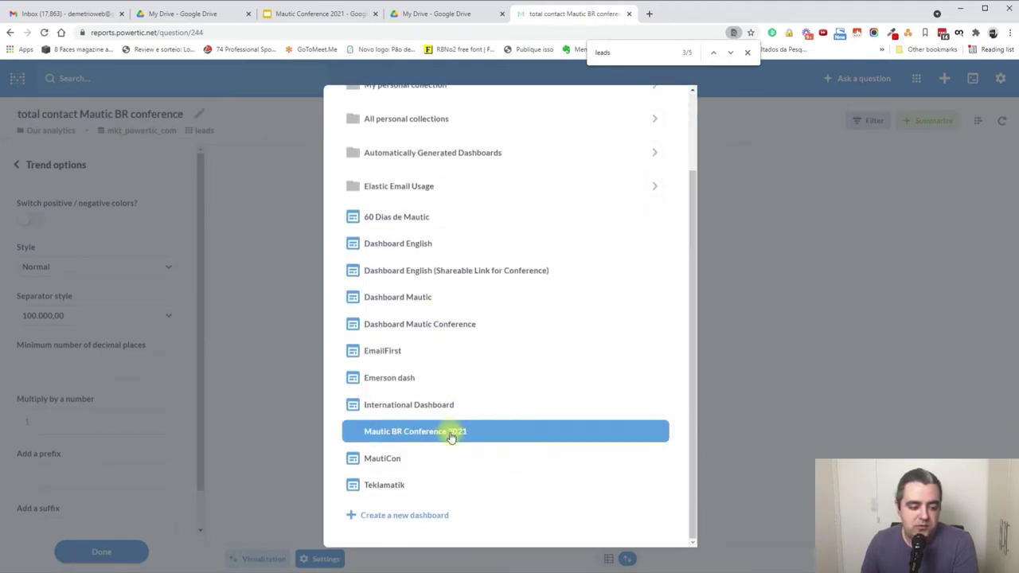
{"action": "left_click", "coordinate": [450, 433]}
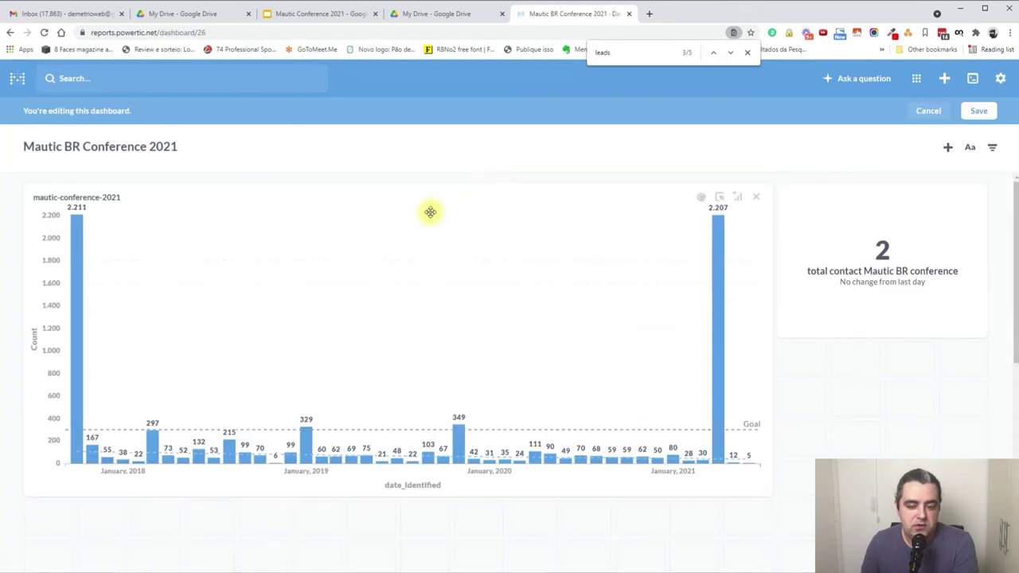
Place the total contact card at the dashboard's upper-left corner with the mautic-conference-2021 chart below it, and save the dashboard.
{"action": "left_click_drag", "start_coordinate": [428, 232], "coordinate": [405, 470]}
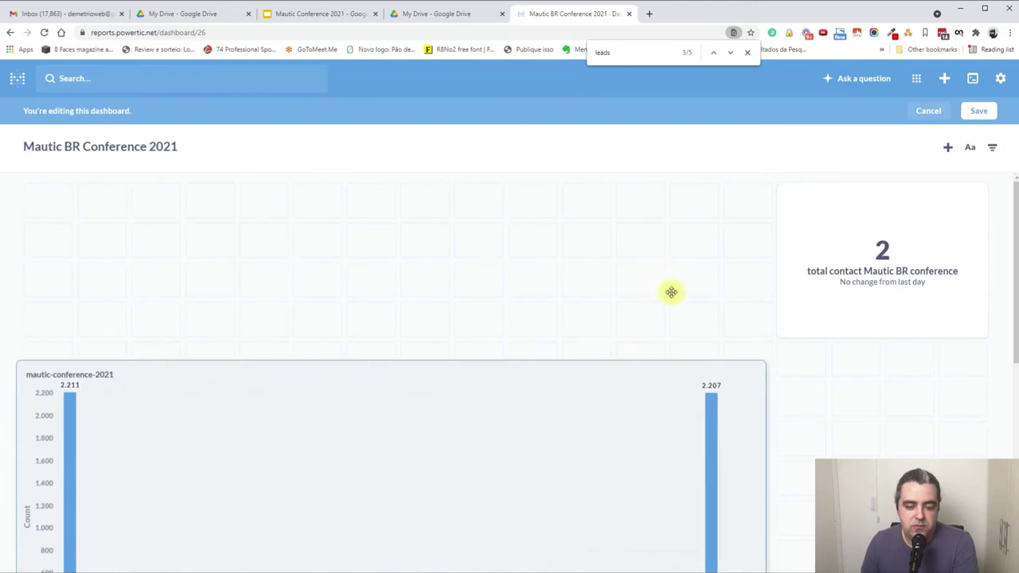
{"action": "left_click_drag", "start_coordinate": [844, 246], "coordinate": [89, 253]}
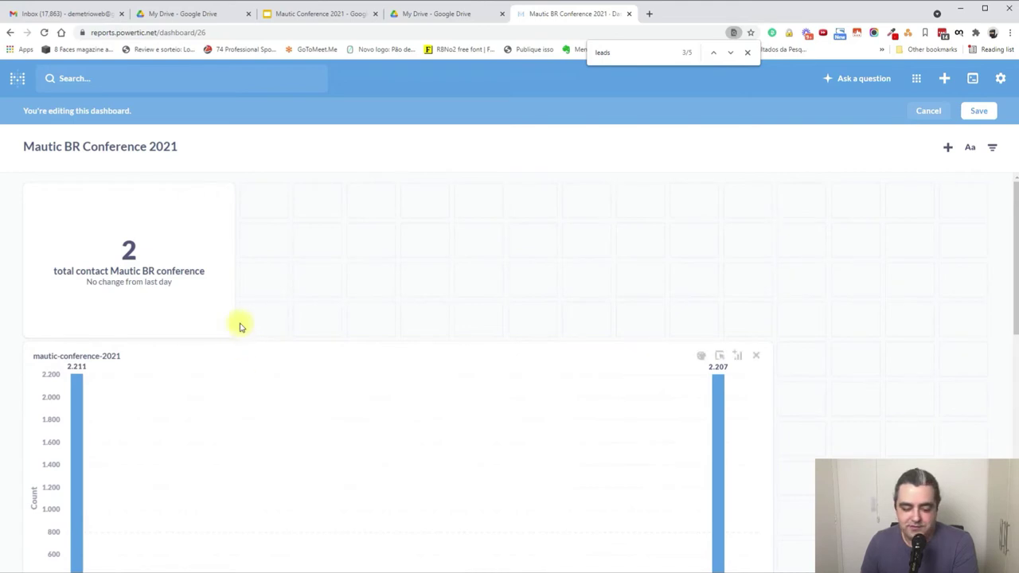
{"action": "mouse_move", "coordinate": [230, 327]}
{"action": "left_mouse_down"}
{"action": "mouse_move", "coordinate": [193, 316]}
{"action": "mouse_move", "coordinate": [292, 327]}
{"action": "mouse_move", "coordinate": [237, 319]}
{"action": "mouse_move", "coordinate": [238, 330]}
{"action": "left_mouse_up"}
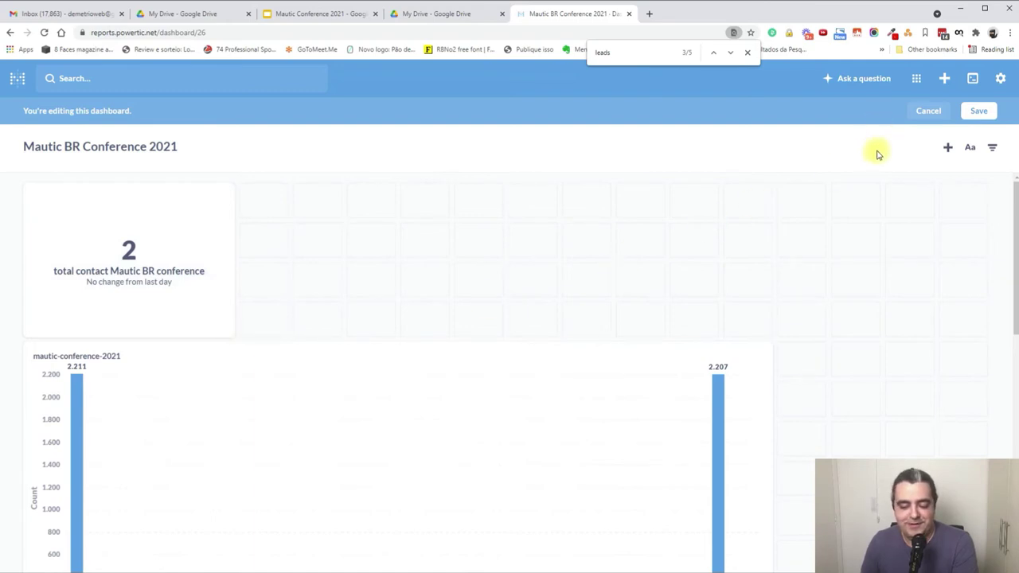
{"action": "left_click", "coordinate": [980, 116]}
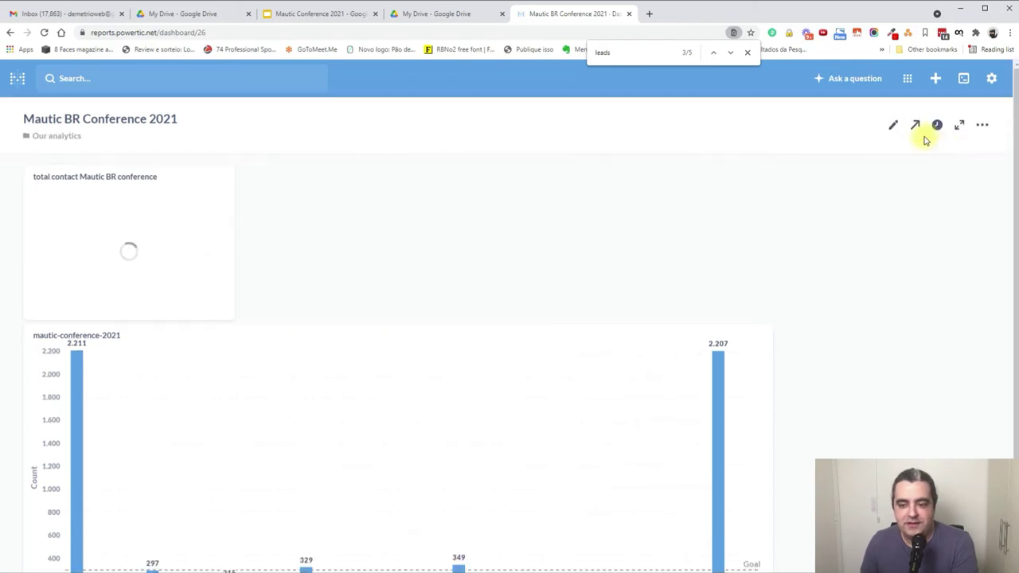
Start a new simple question on the leads table of the mkt_powertic_com database.
{"action": "left_click", "coordinate": [844, 79]}
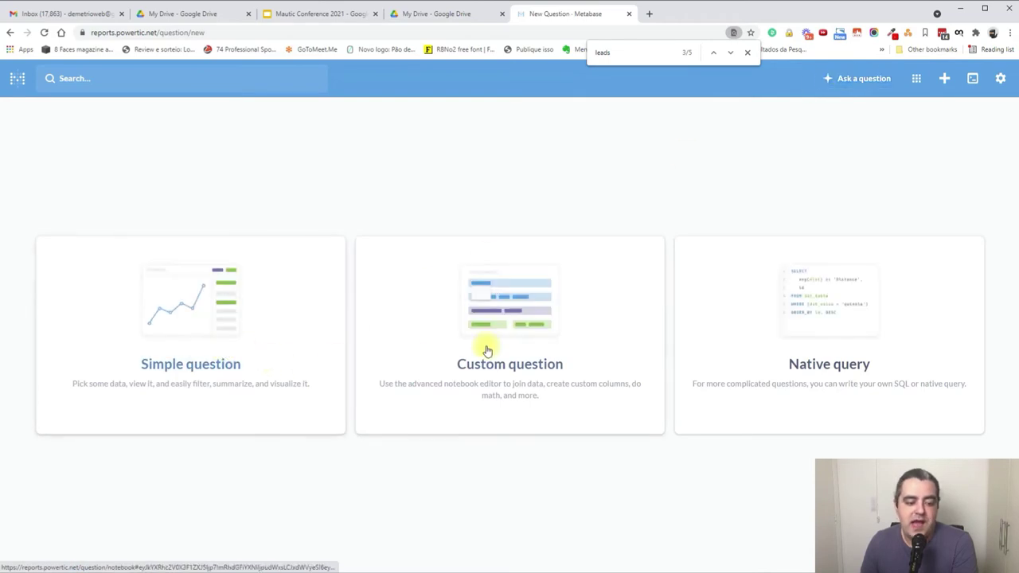
{"action": "left_click", "coordinate": [232, 363]}
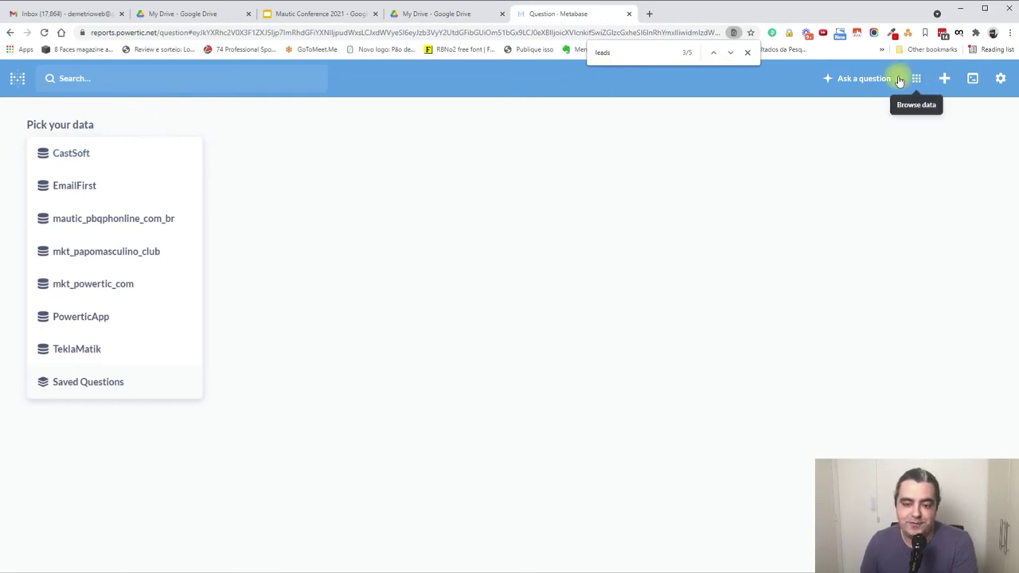
{"action": "left_click", "coordinate": [867, 82]}
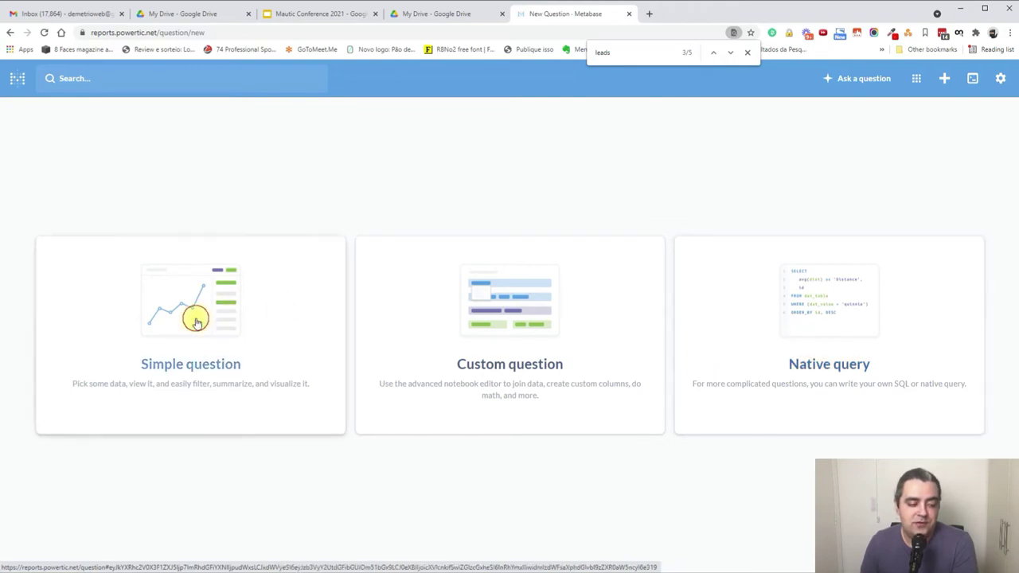
{"action": "left_click", "coordinate": [194, 319]}
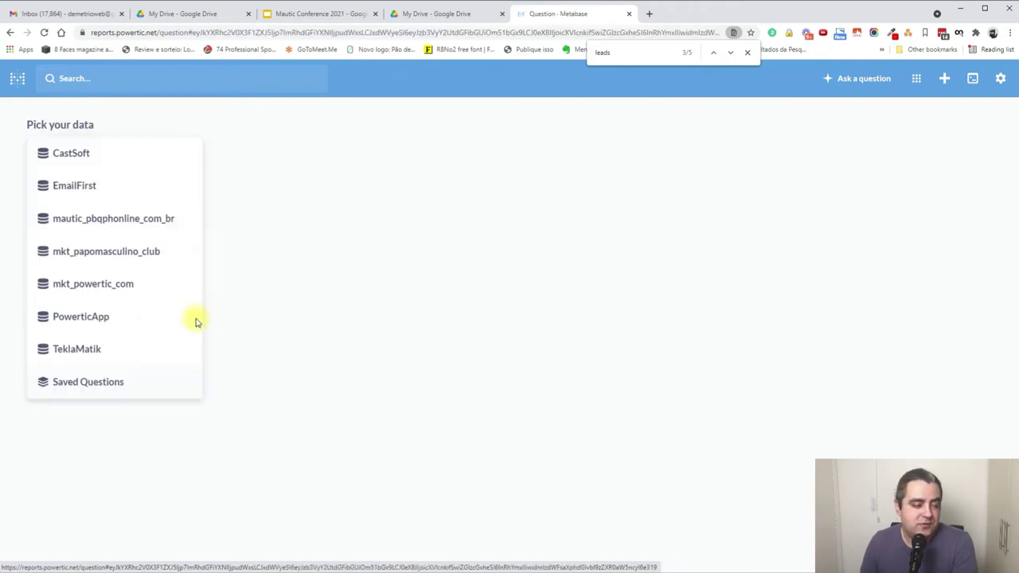
{"action": "left_click", "coordinate": [100, 291]}
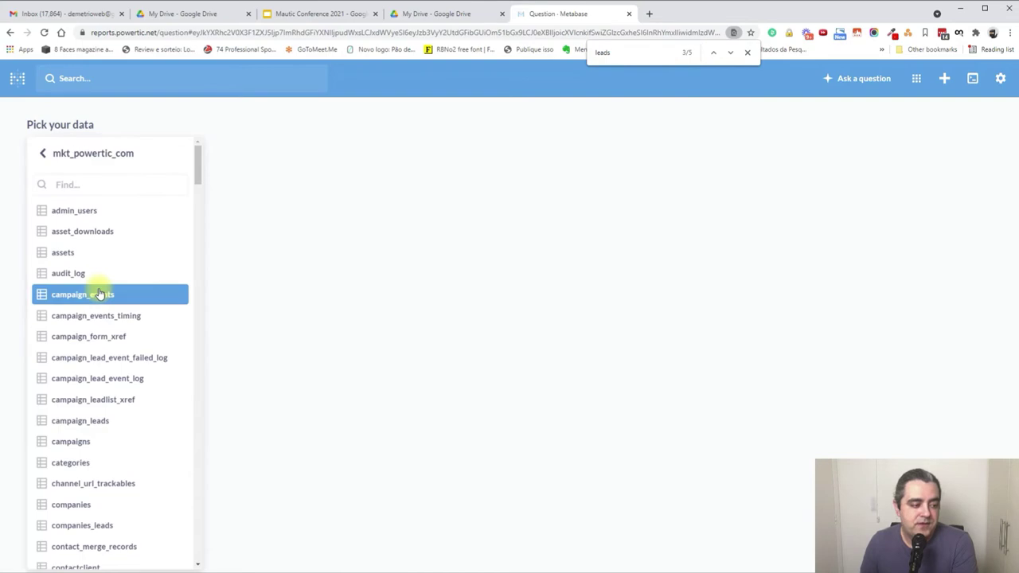
{"action": "type", "text": "leads"}
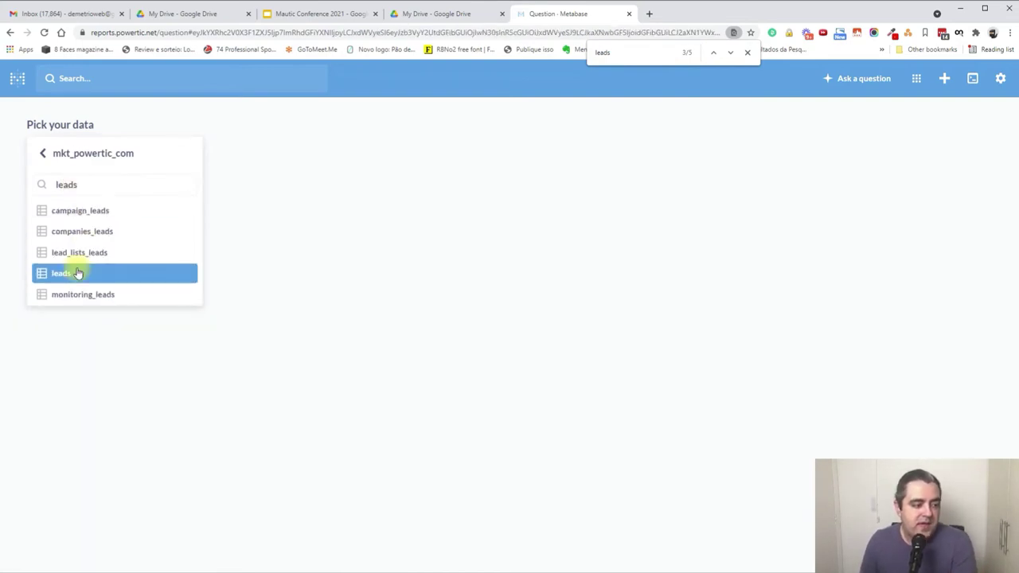
{"action": "left_click", "coordinate": [76, 273]}
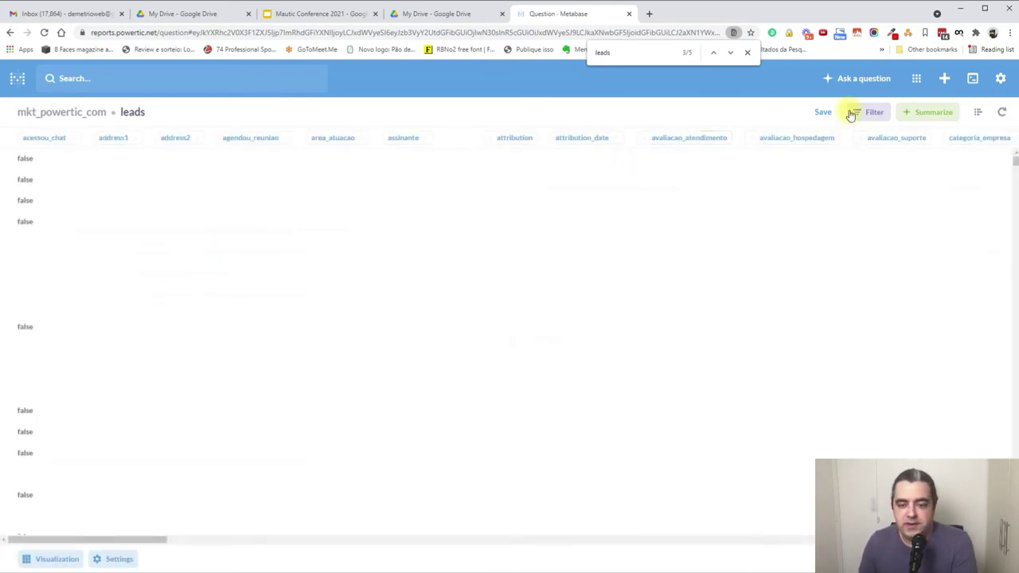
Summarize the leads as a count grouped by date_identified per month and display it as a trend.
{"action": "left_click", "coordinate": [909, 118]}
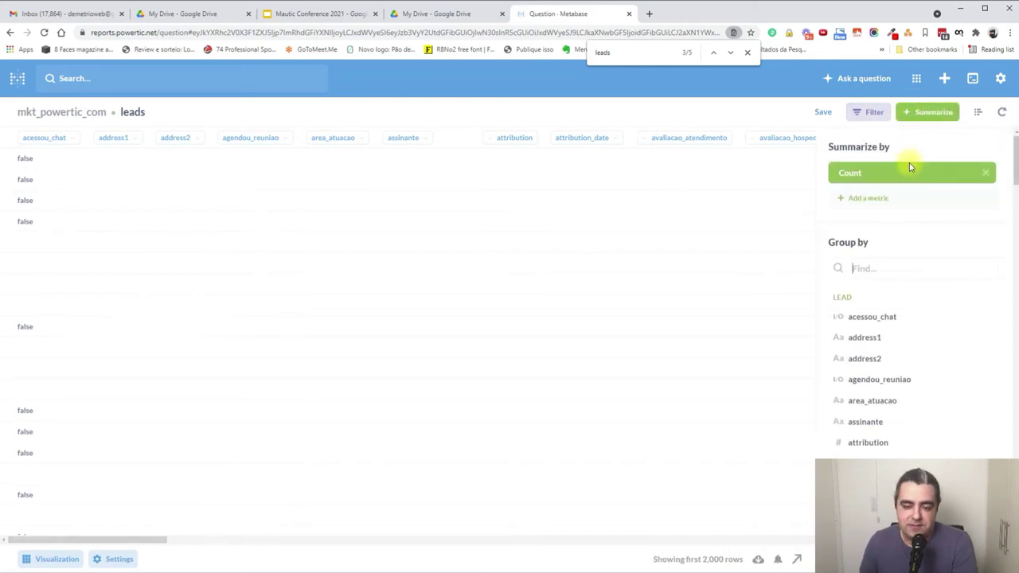
{"action": "left_click", "coordinate": [866, 269]}
{"action": "type", "text": "date"}
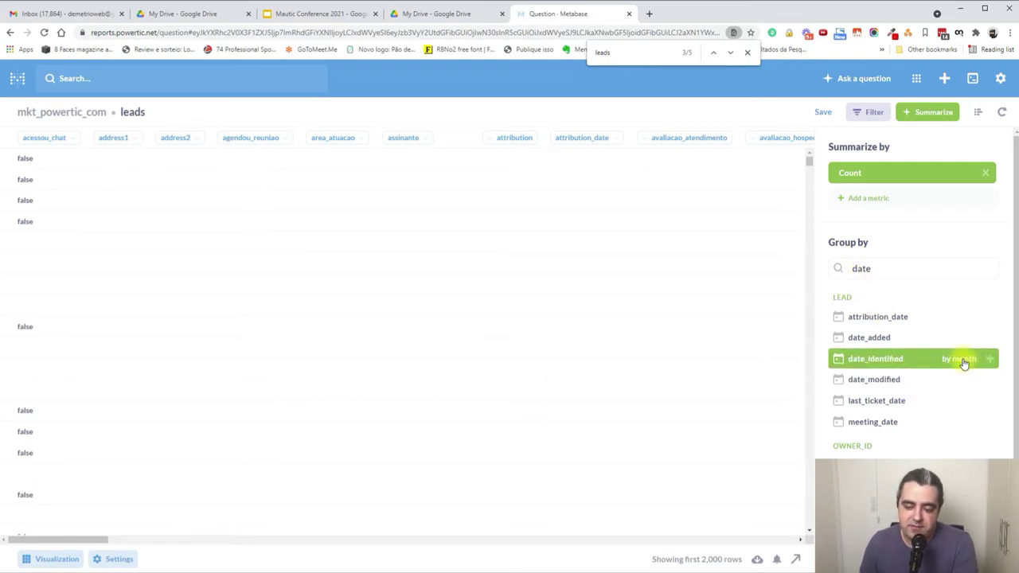
{"action": "left_click", "coordinate": [921, 360]}
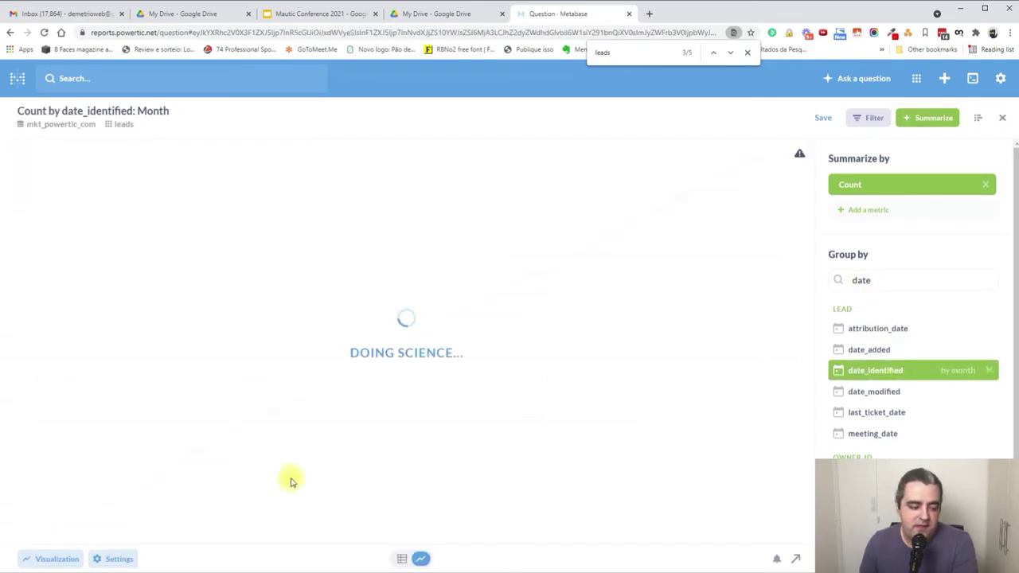
{"action": "left_click", "coordinate": [35, 561]}
{"action": "left_click", "coordinate": [36, 343]}
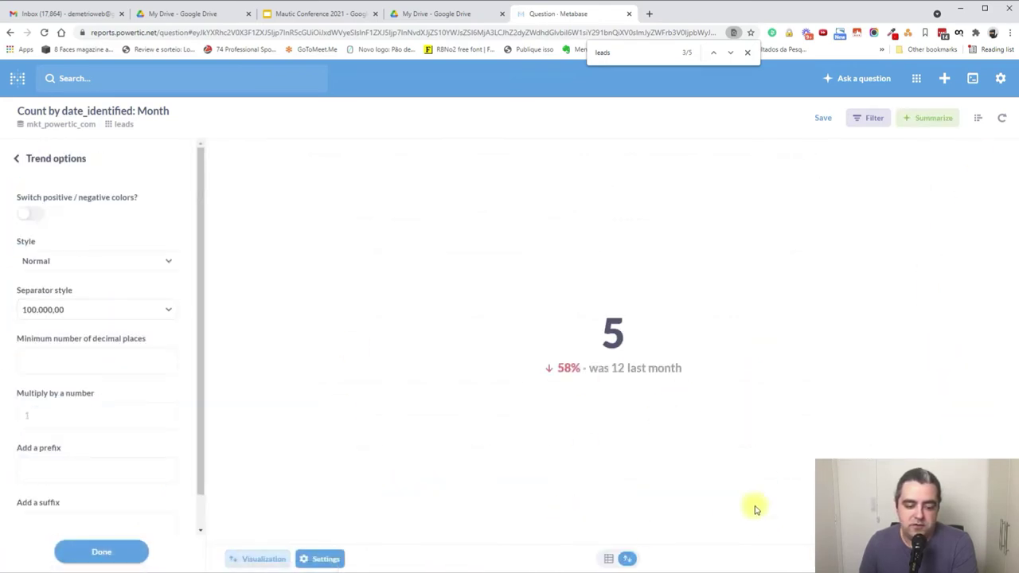
Save the question as "Total BR Month Mautic Conference" in the Our analytics collection.
{"action": "left_click", "coordinate": [821, 117]}
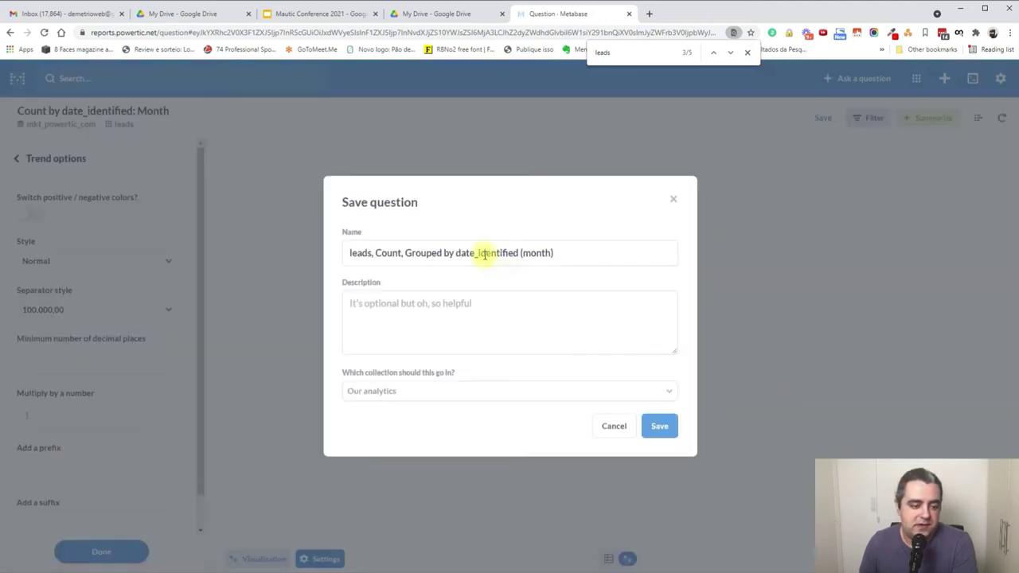
{"action": "left_click", "coordinate": [446, 253]}
{"action": "key", "text": "ctrl+a"}
{"action": "type", "text": "Total BR Mauti"}
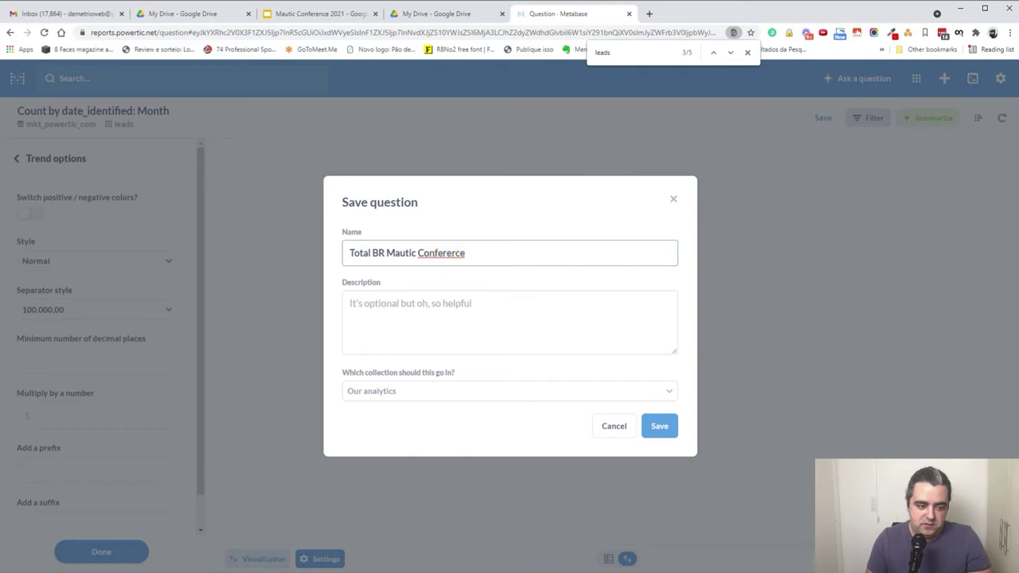
{"action": "type", "text": "n"}
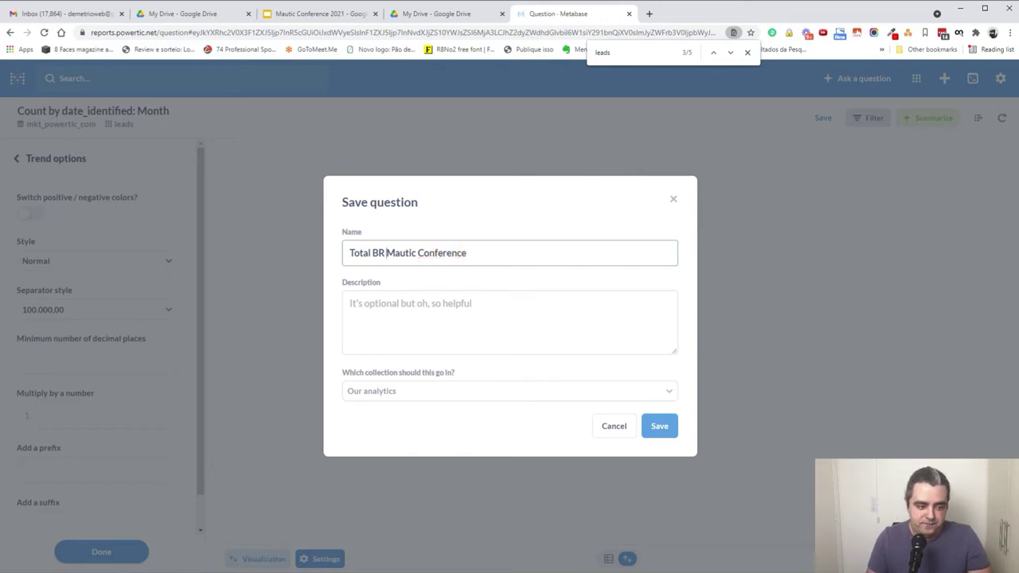
{"action": "type", "text": "Month"}
{"action": "left_click", "coordinate": [645, 428]}
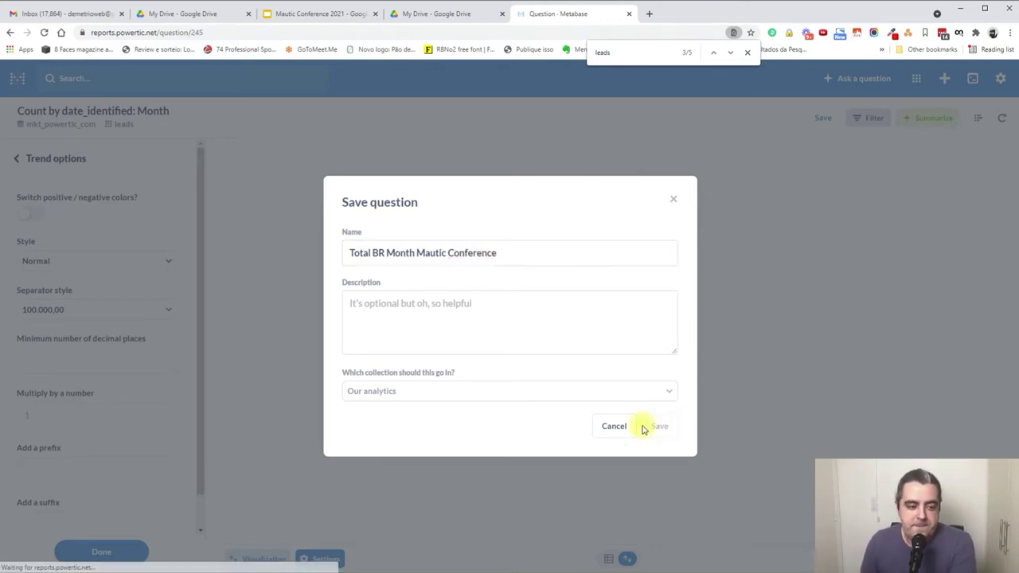
Add the saved question to the Mautic BR Conference 2021 dashboard, check the card layout and save the dashboard.
{"action": "left_click", "coordinate": [434, 333]}
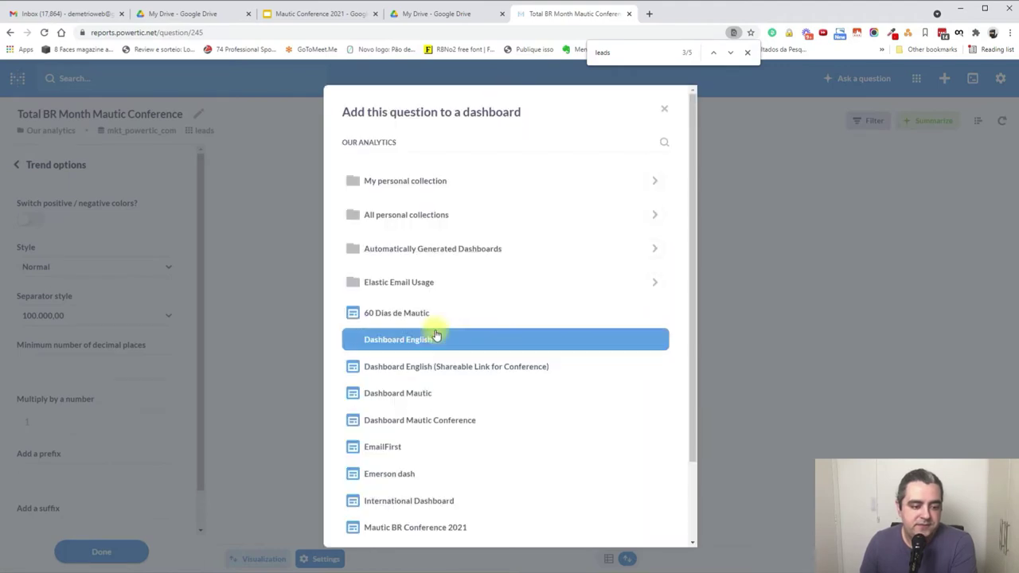
{"action": "left_click", "coordinate": [451, 419]}
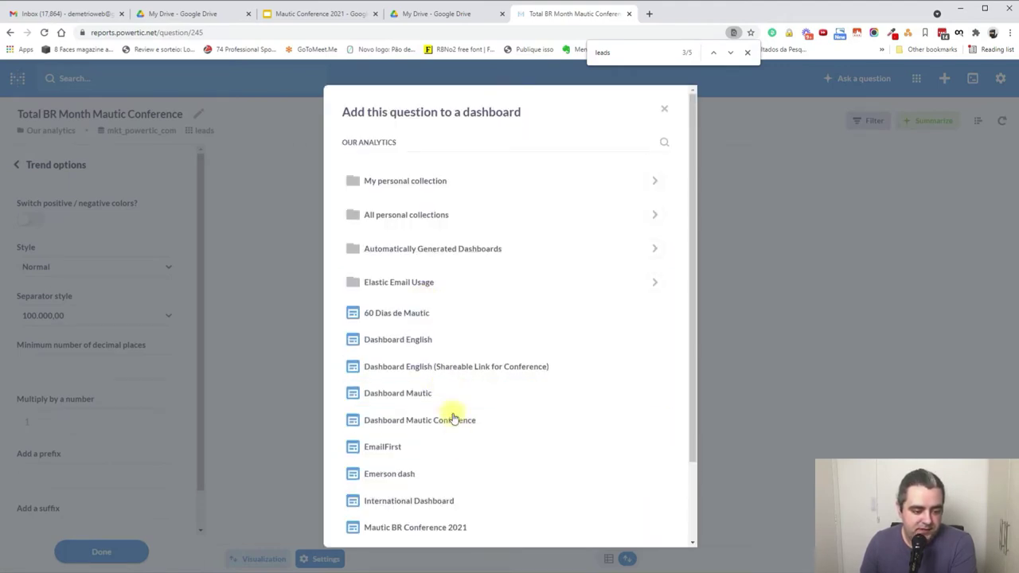
{"action": "left_click", "coordinate": [442, 527]}
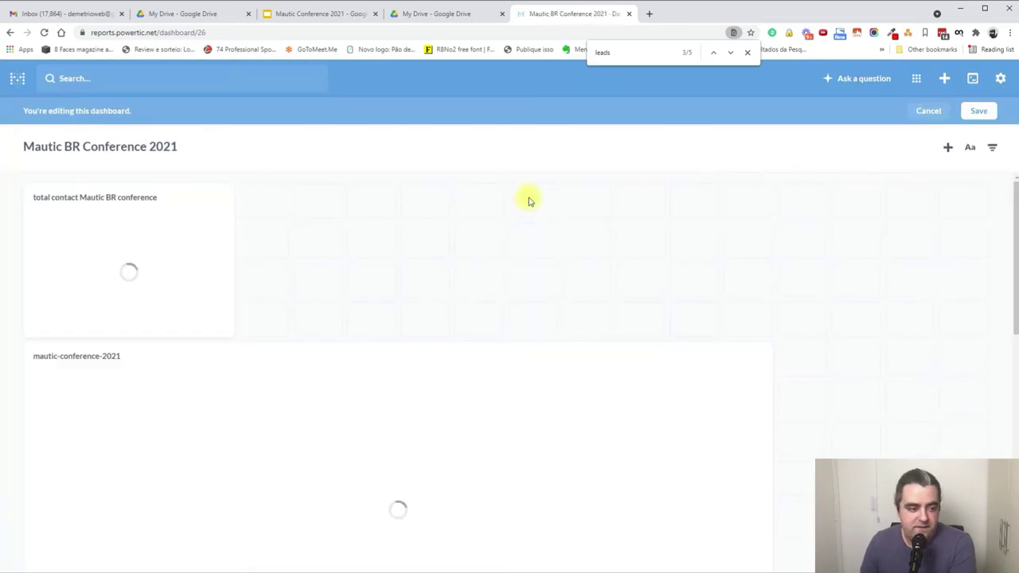
{"action": "scroll", "coordinate": [427, 264], "scroll_direction": "down", "scroll_amount": 5}
{"action": "scroll", "coordinate": [425, 265], "scroll_direction": "up", "scroll_amount": 5}
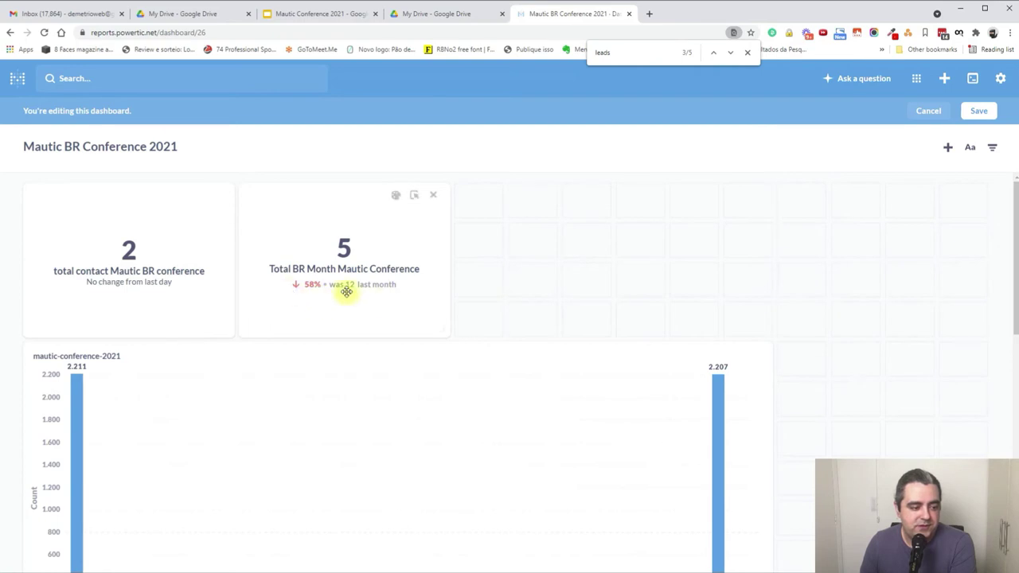
{"action": "scroll", "coordinate": [203, 302], "scroll_direction": "down", "scroll_amount": 4}
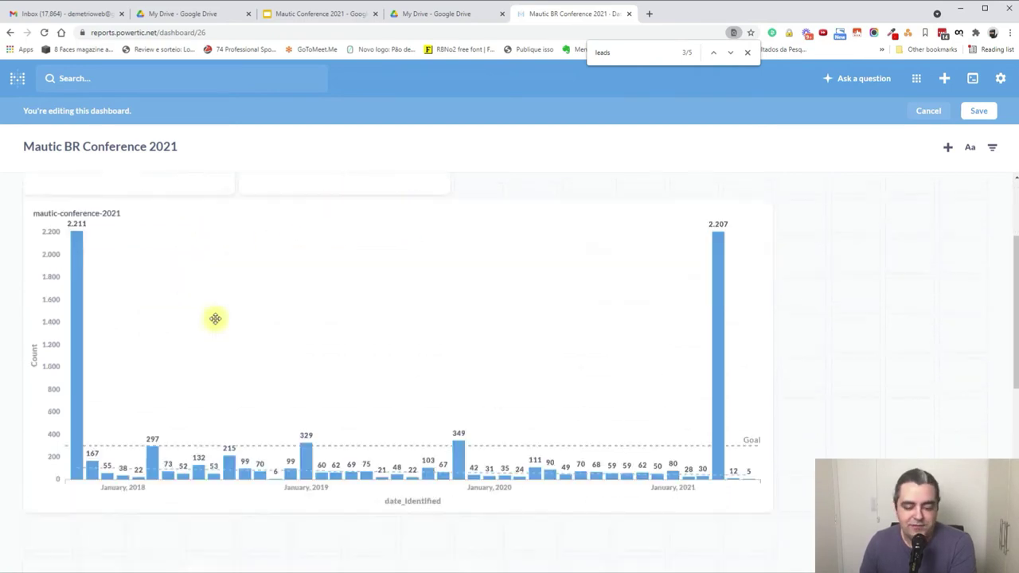
{"action": "scroll", "coordinate": [573, 342], "scroll_direction": "up", "scroll_amount": 4}
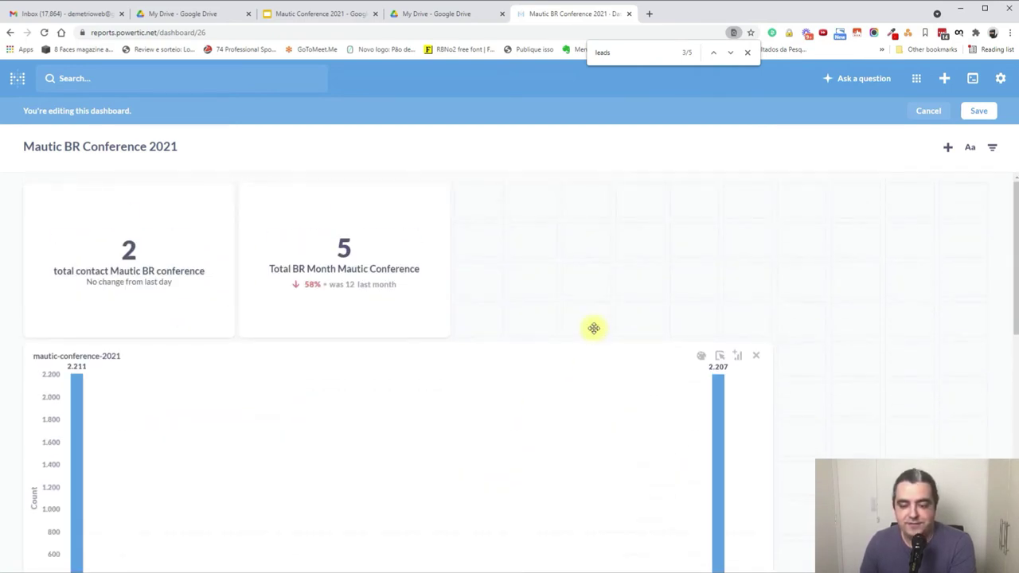
{"action": "left_click", "coordinate": [973, 110]}
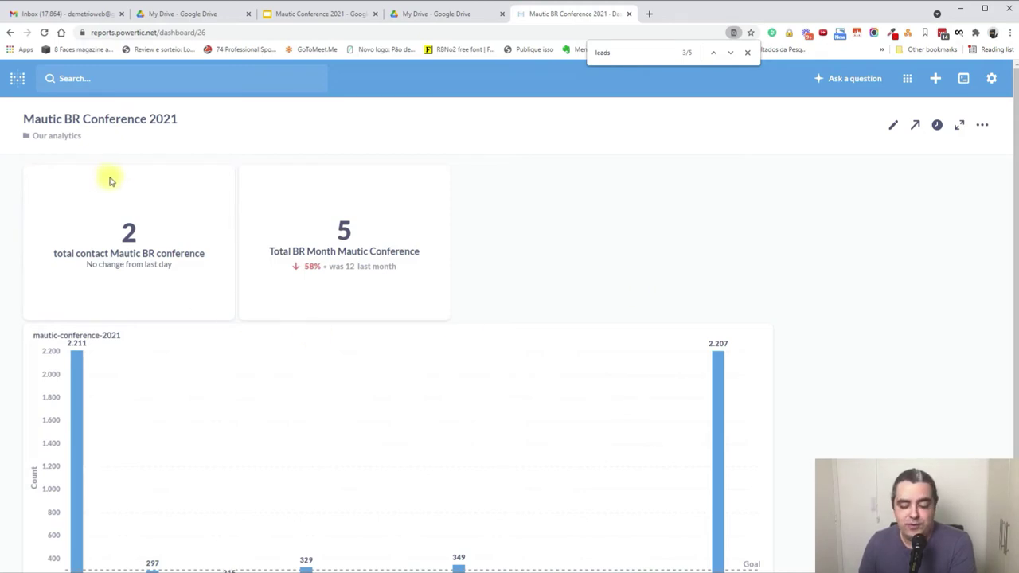
Open the Teklamatik dashboard from the dashboards in the Our analytics collection and dismiss the browser's find bar.
{"action": "left_click", "coordinate": [18, 82]}
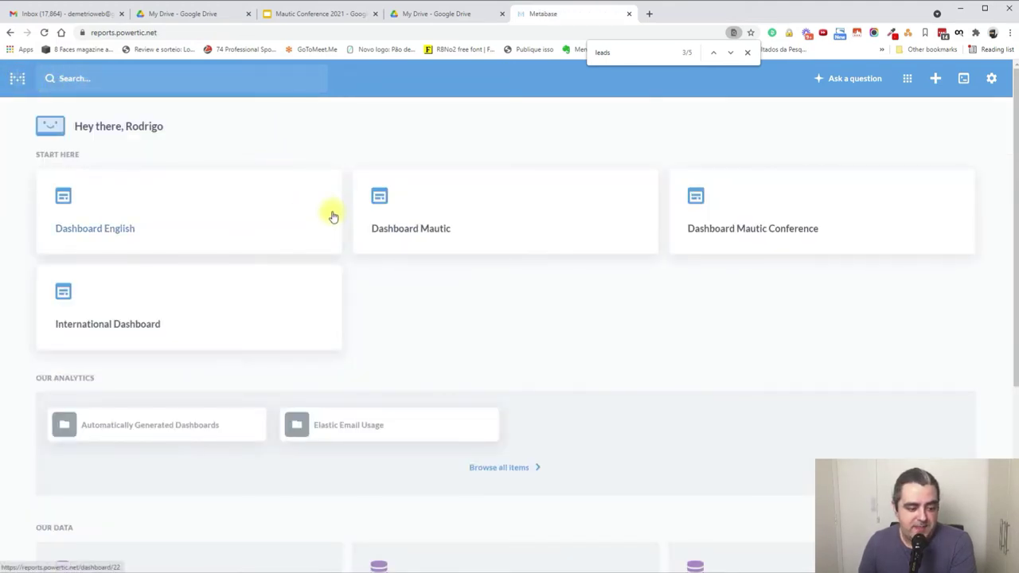
{"action": "scroll", "coordinate": [332, 216], "scroll_direction": "down", "scroll_amount": 3}
{"action": "scroll", "coordinate": [506, 358], "scroll_direction": "up", "scroll_amount": 2}
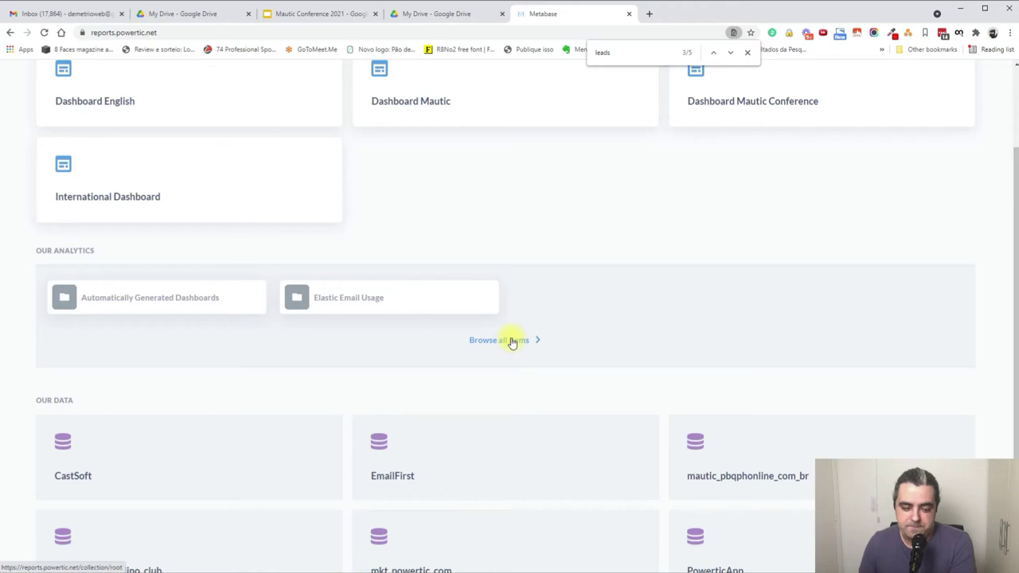
{"action": "left_click", "coordinate": [513, 343]}
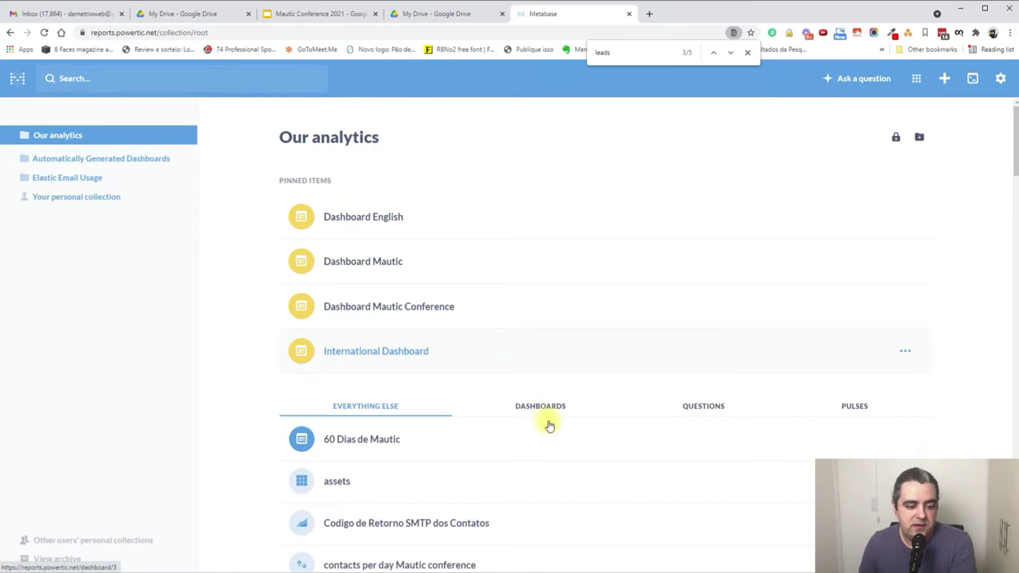
{"action": "left_click", "coordinate": [545, 418]}
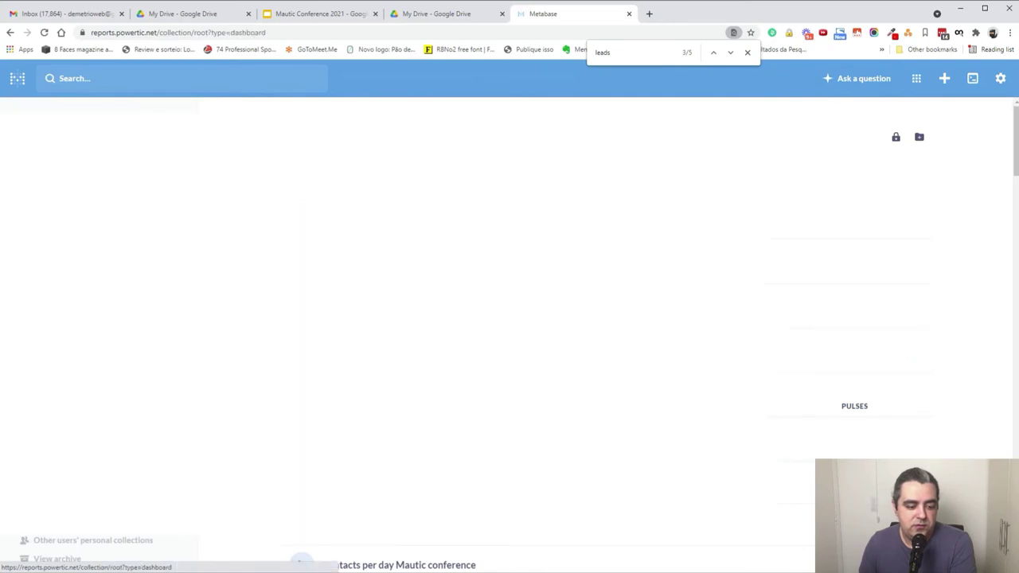
{"action": "scroll", "coordinate": [509, 335], "scroll_direction": "down", "scroll_amount": 2}
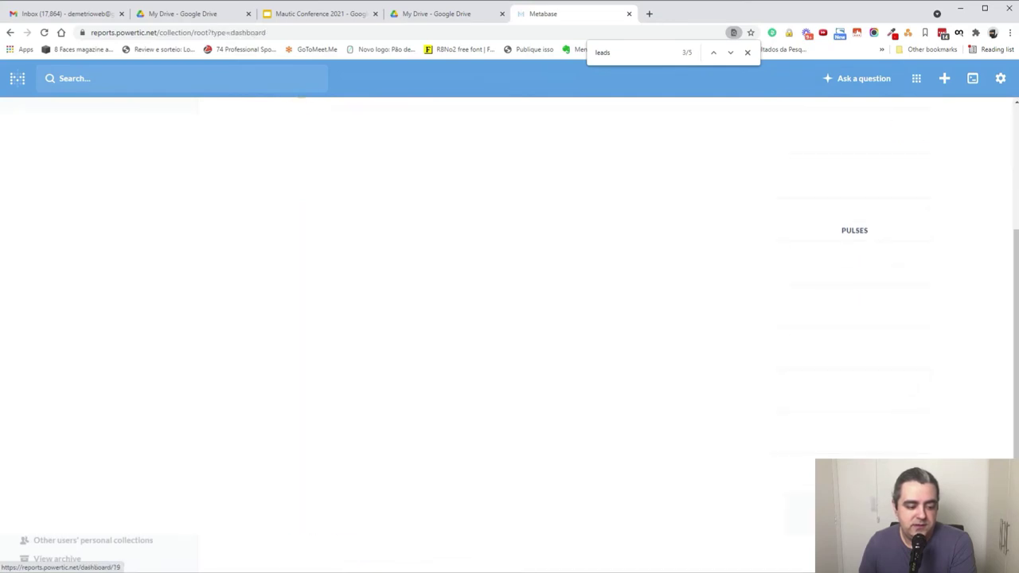
{"action": "left_click", "coordinate": [825, 432]}
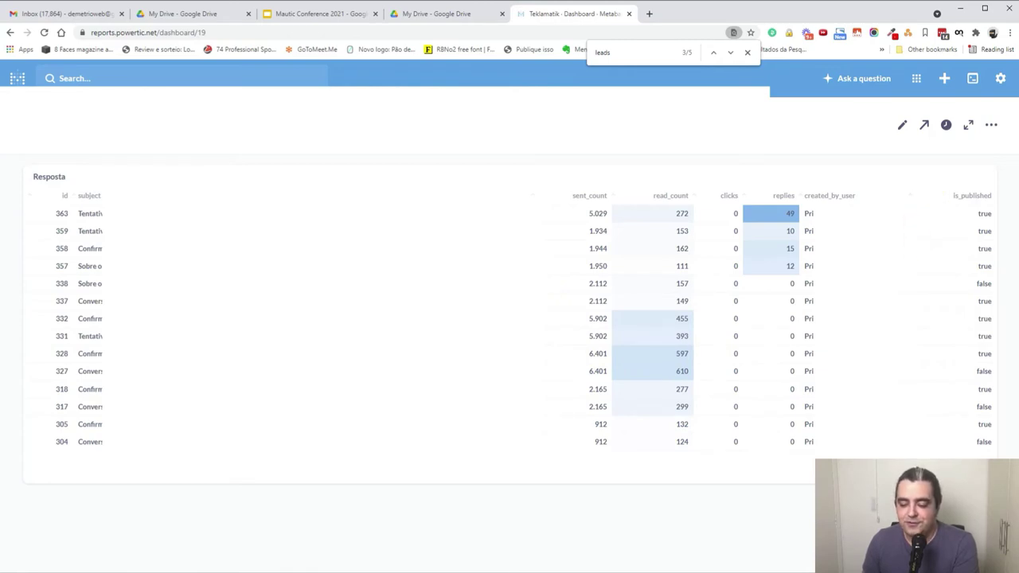
{"action": "key", "text": "Escape"}
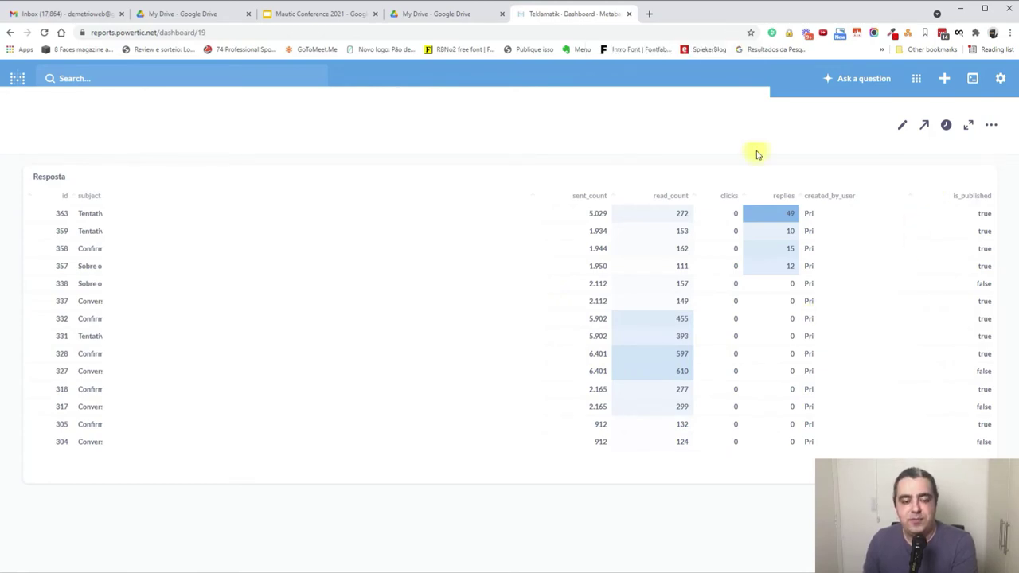
Open the Resposta question in its SQL editor and copy the whole emails query.
{"action": "left_click", "coordinate": [51, 179]}
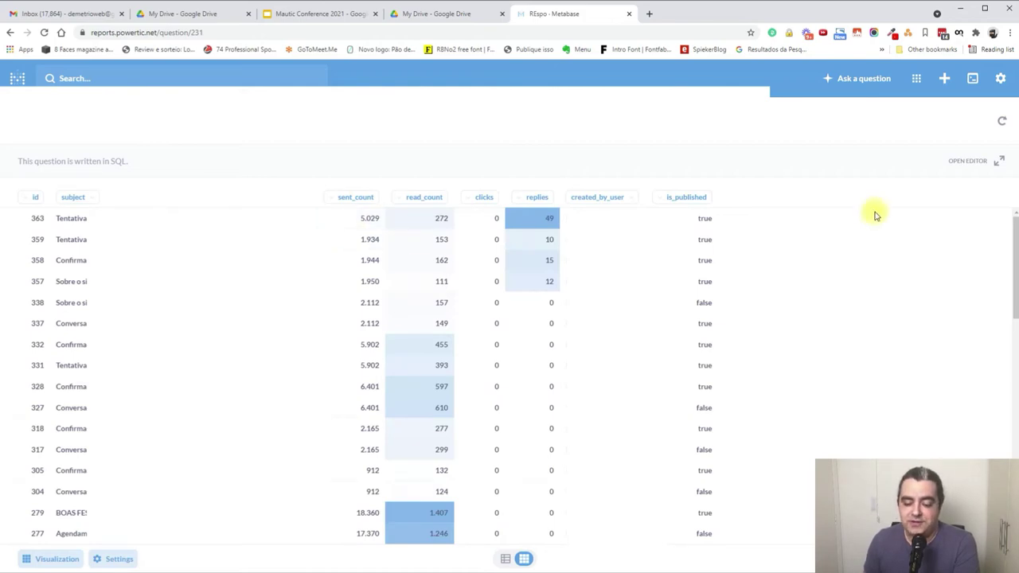
{"action": "left_click", "coordinate": [997, 162]}
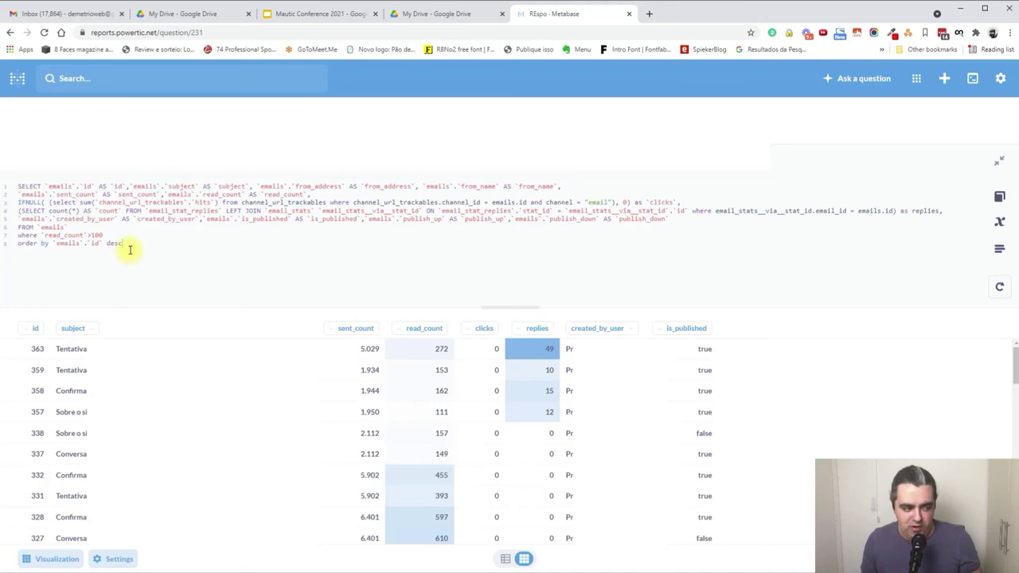
{"action": "left_click_drag", "start_coordinate": [127, 245], "coordinate": [21, 180]}
{"action": "key", "text": "ctrl+c"}
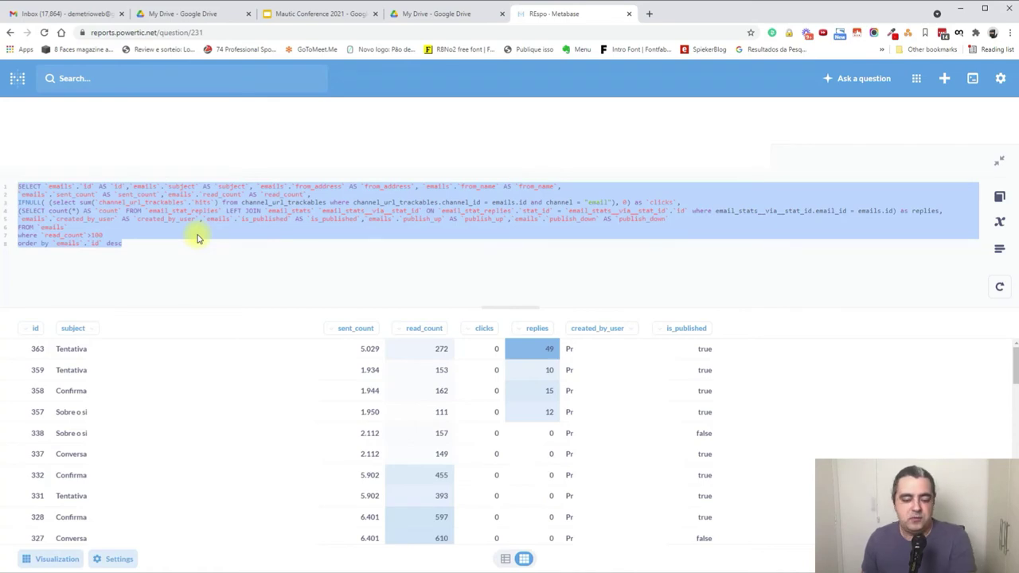
Create a native query on the mkt_powertic_com database with the copied emails SQL, run it and enlarge the results area.
{"action": "left_click", "coordinate": [841, 78]}
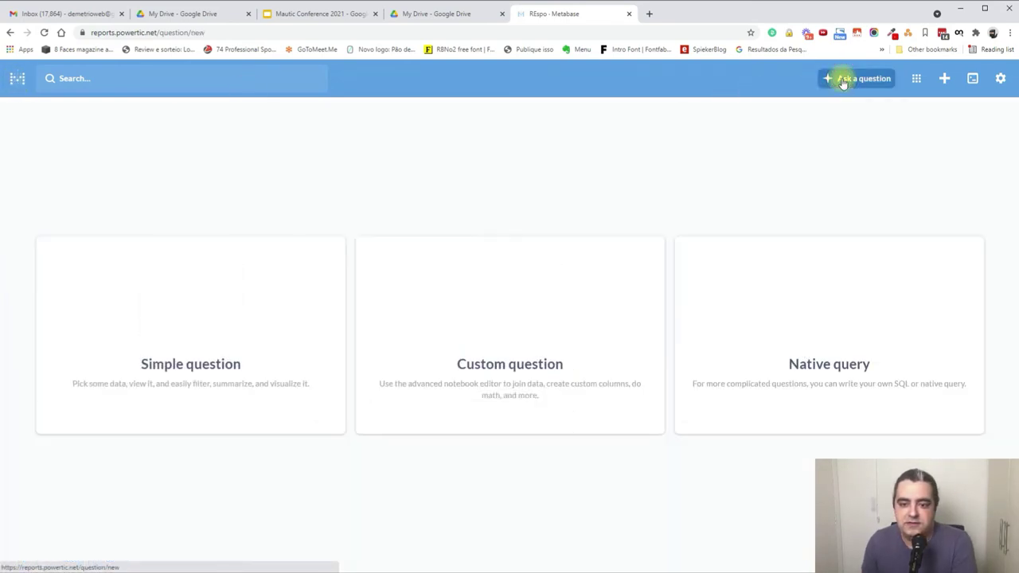
{"action": "left_click", "coordinate": [829, 342]}
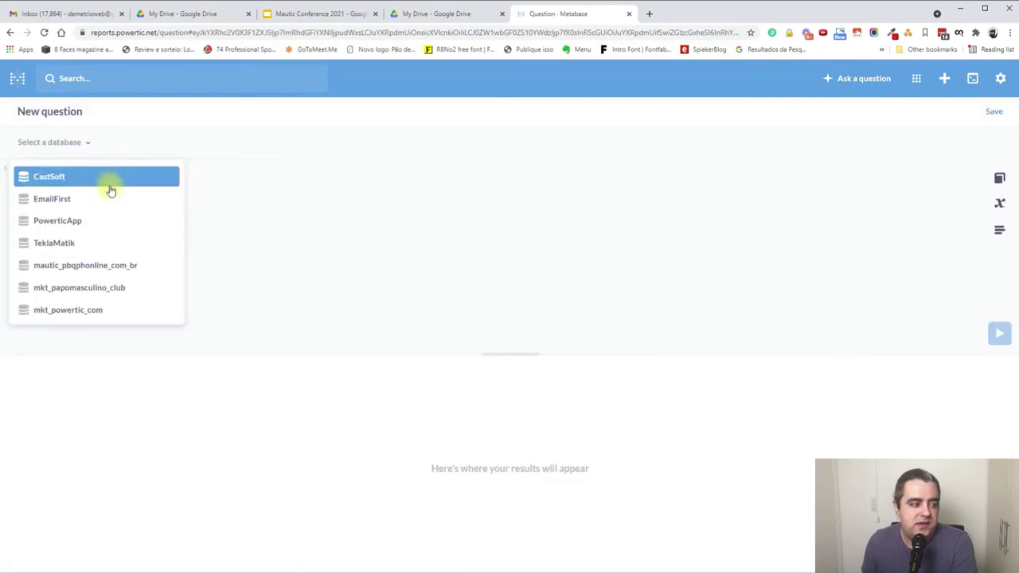
{"action": "left_click", "coordinate": [70, 313]}
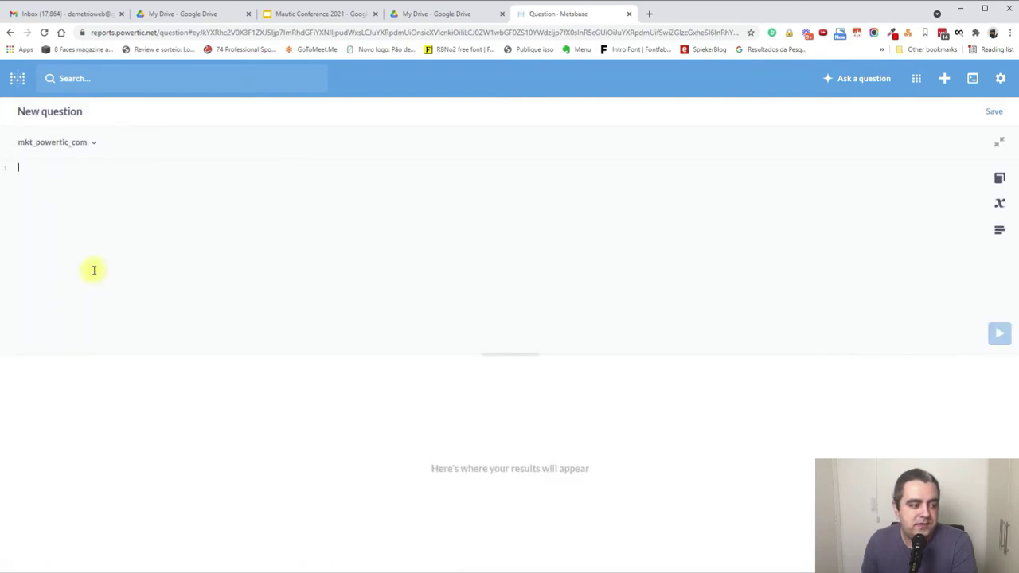
{"action": "left_click", "coordinate": [136, 216]}
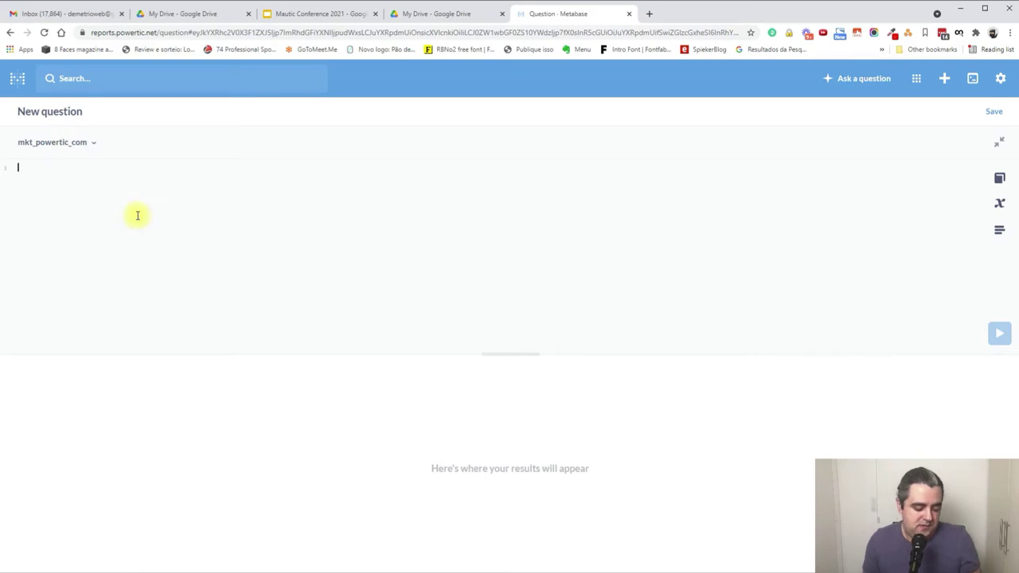
{"action": "key", "text": "ctrl+v"}
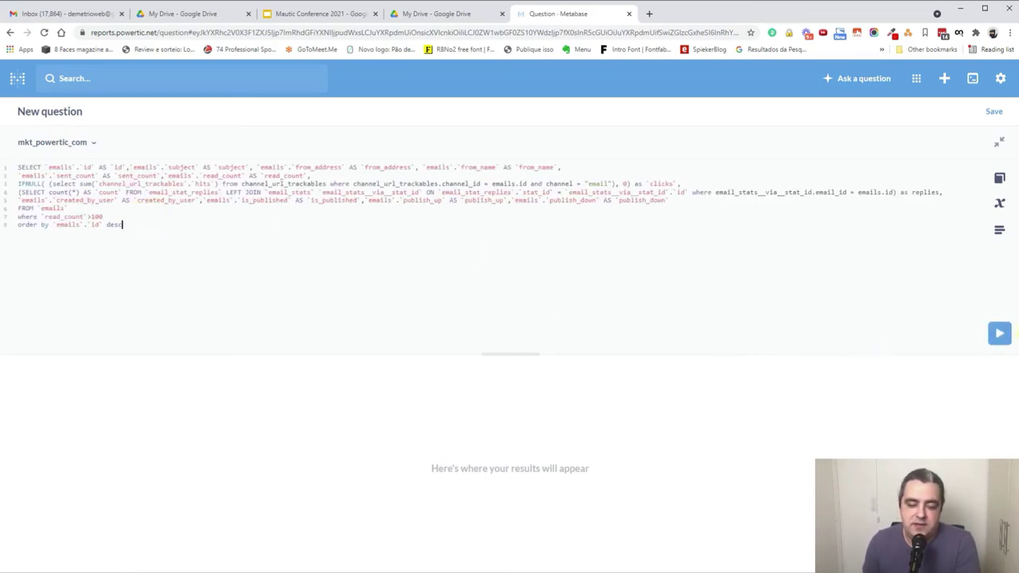
{"action": "left_click", "coordinate": [995, 338]}
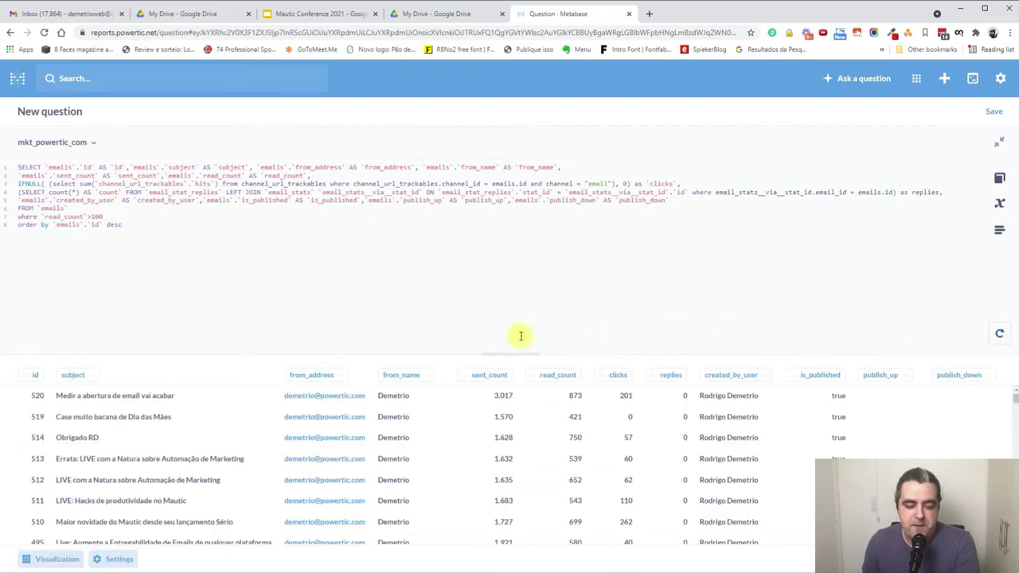
{"action": "left_click_drag", "start_coordinate": [499, 354], "coordinate": [501, 282]}
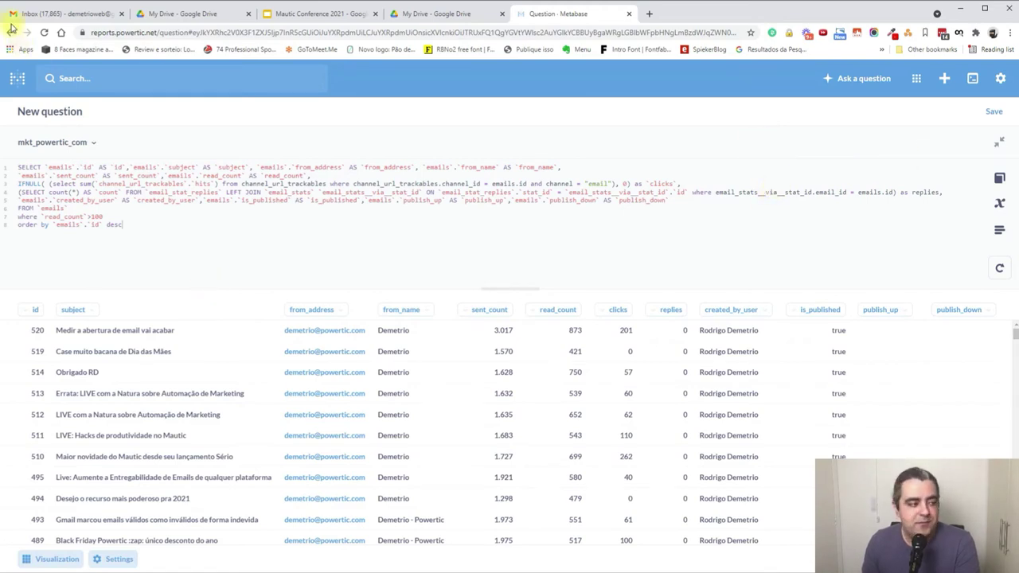
View the Dashboard Mautic Conference from the home page and return to the home page.
{"action": "left_click", "coordinate": [14, 82]}
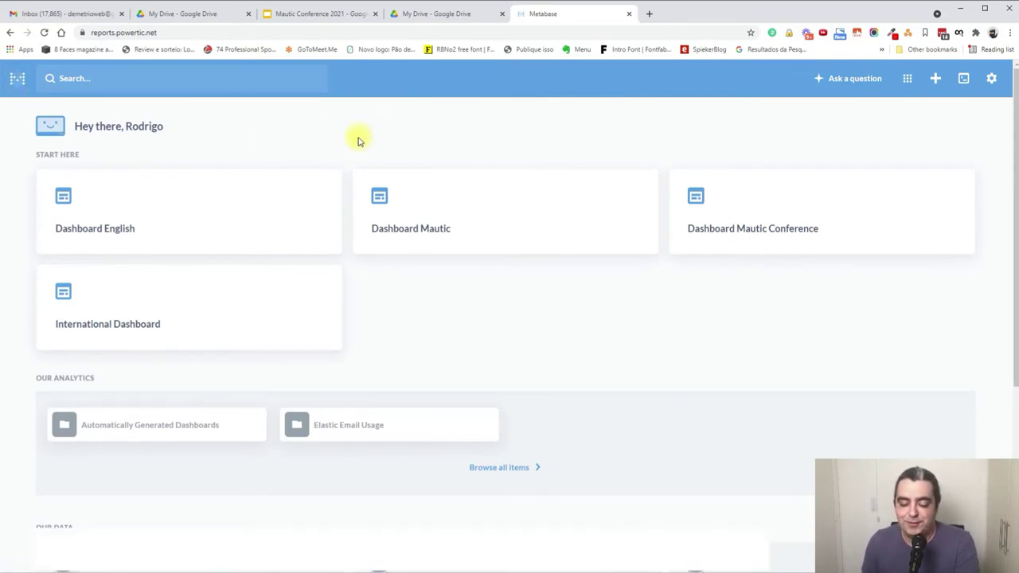
{"action": "left_click", "coordinate": [726, 232]}
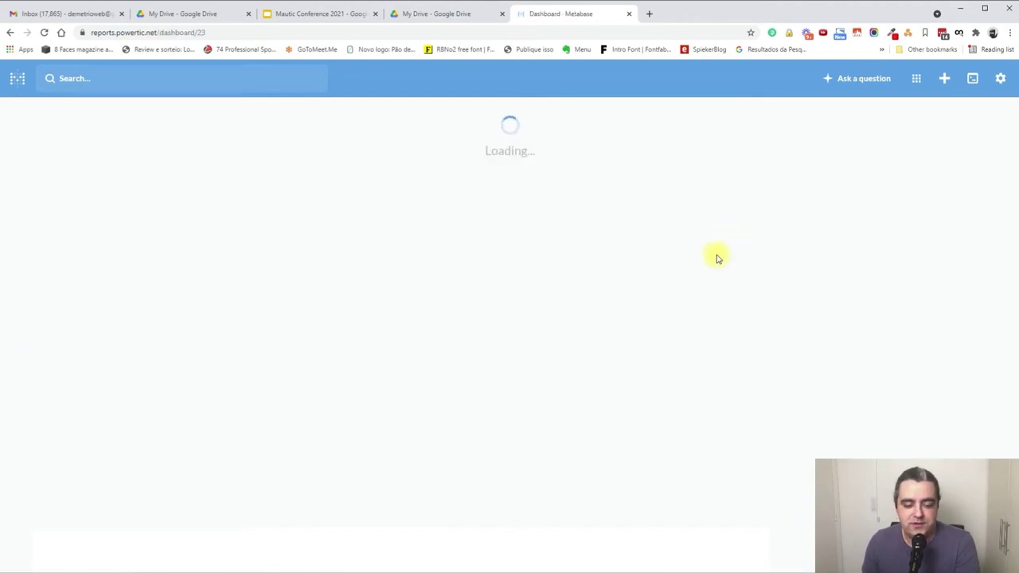
{"action": "left_click", "coordinate": [10, 32]}
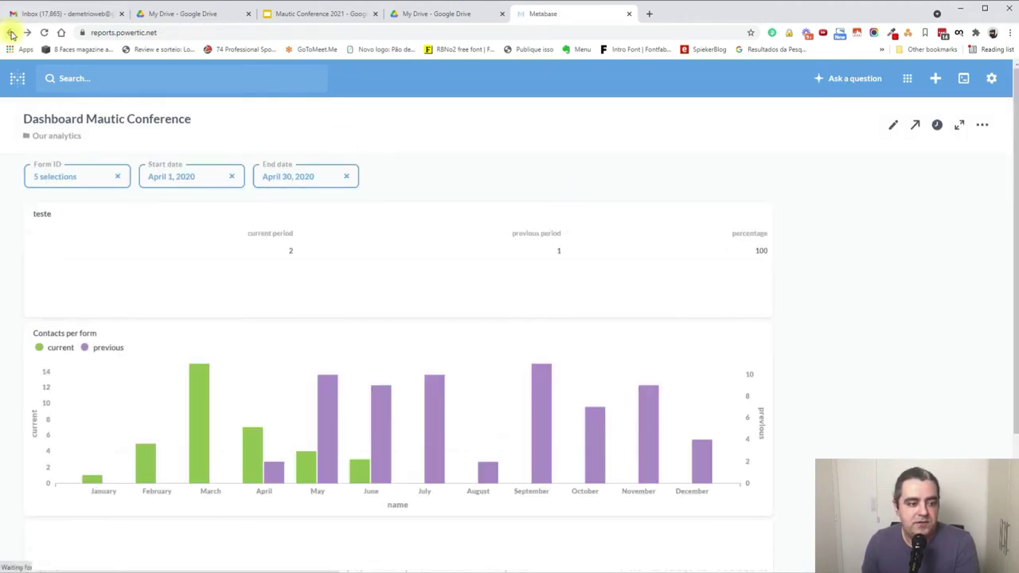
Open the Dashboard Mautic Conference from the home page and look through its cards down to the Form Filter table.
{"action": "left_click", "coordinate": [715, 226]}
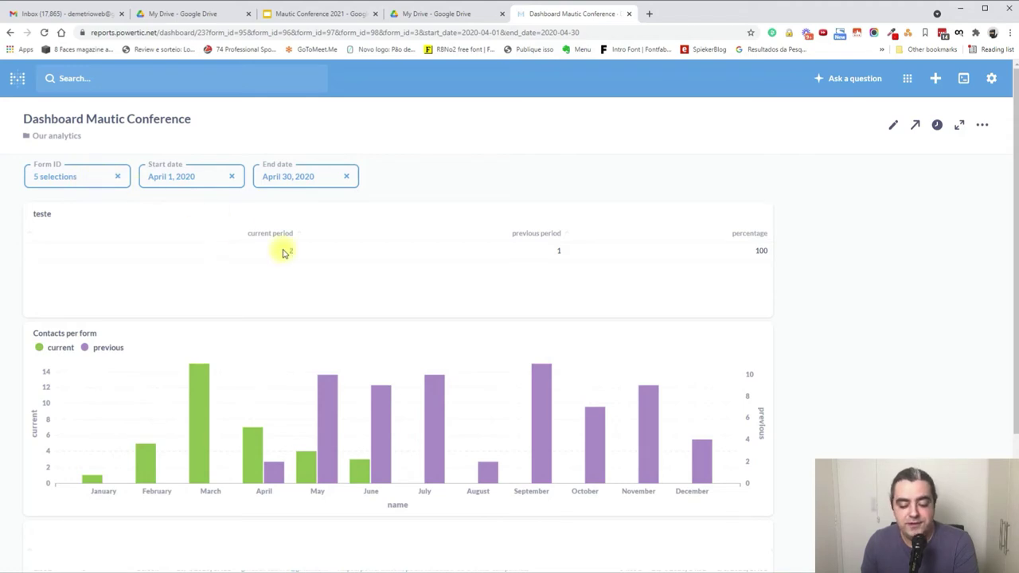
{"action": "scroll", "coordinate": [371, 300], "scroll_direction": "down", "scroll_amount": 2}
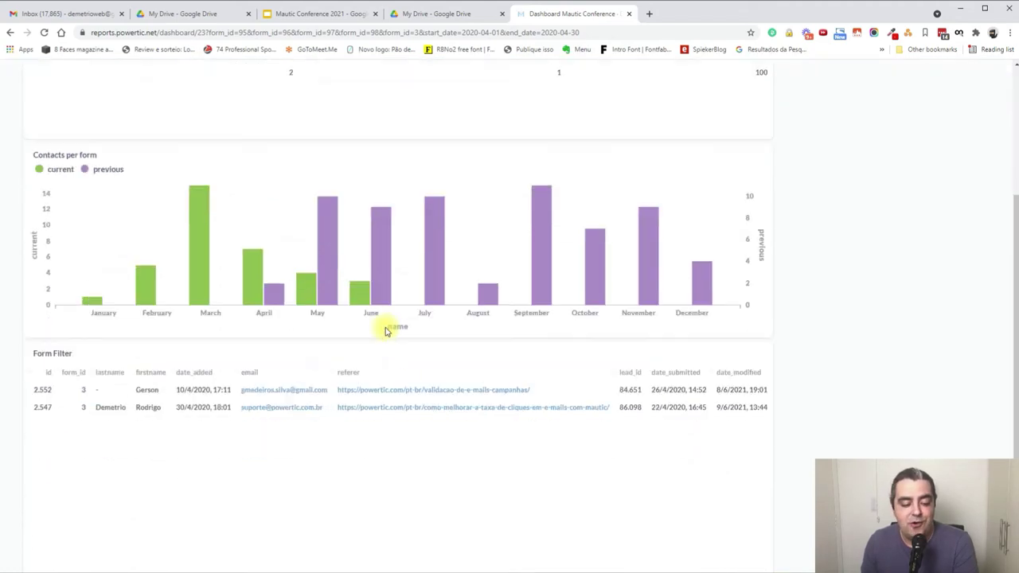
{"action": "scroll", "coordinate": [446, 414], "scroll_direction": "up", "scroll_amount": 2}
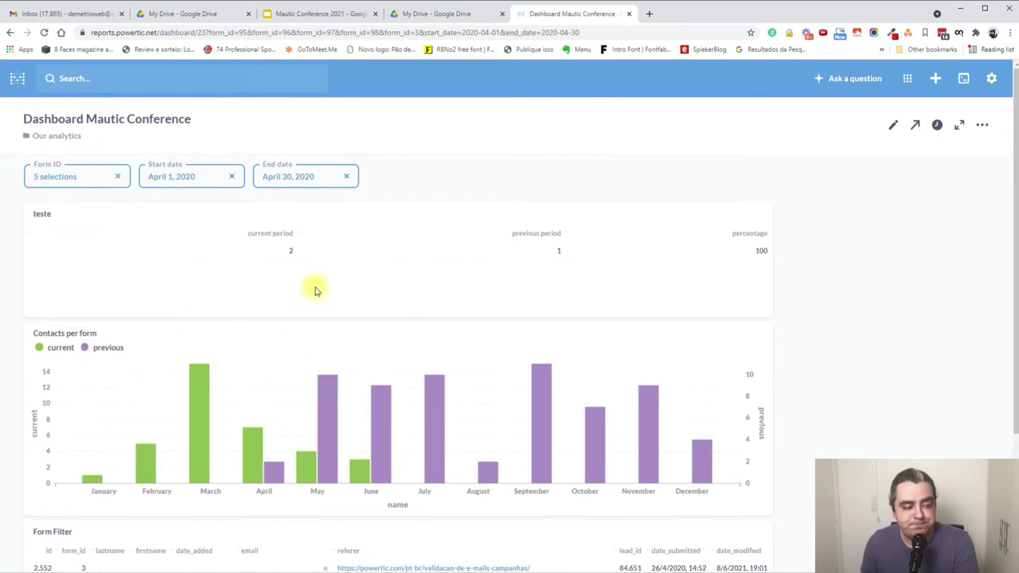
Examine the forms selected in the dashboard's Form ID filter and close the filter list without editing it.
{"action": "left_click", "coordinate": [92, 178]}
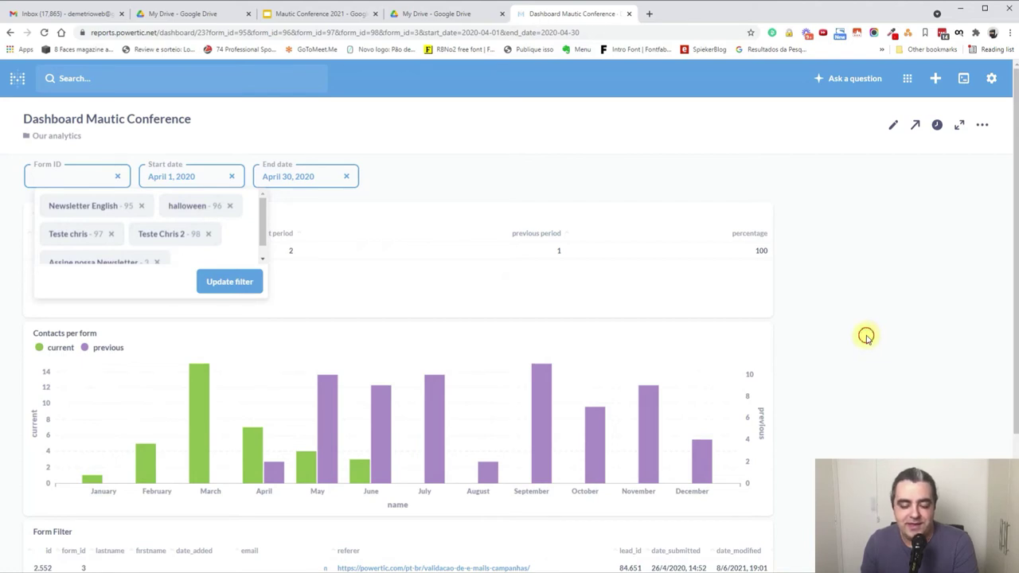
{"action": "left_click", "coordinate": [866, 336]}
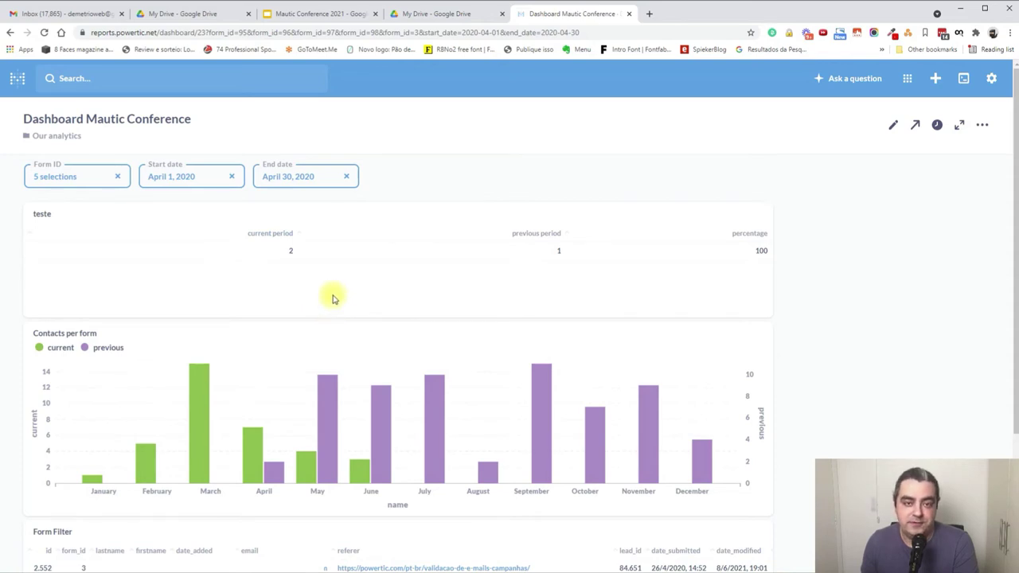
{"action": "left_click", "coordinate": [84, 181]}
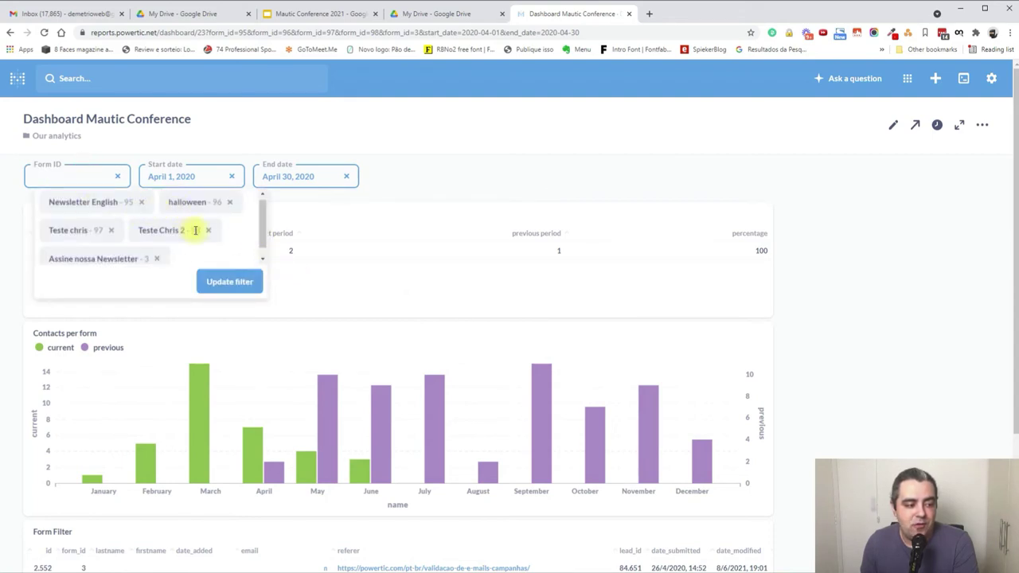
{"action": "scroll", "coordinate": [119, 218], "scroll_direction": "up", "scroll_amount": 1}
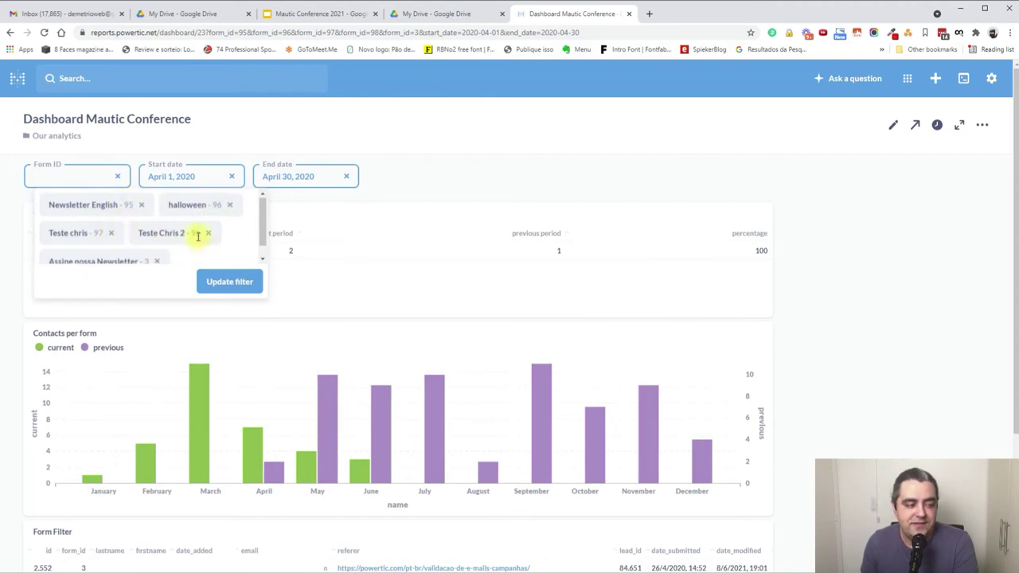
{"action": "scroll", "coordinate": [175, 238], "scroll_direction": "down", "scroll_amount": 1}
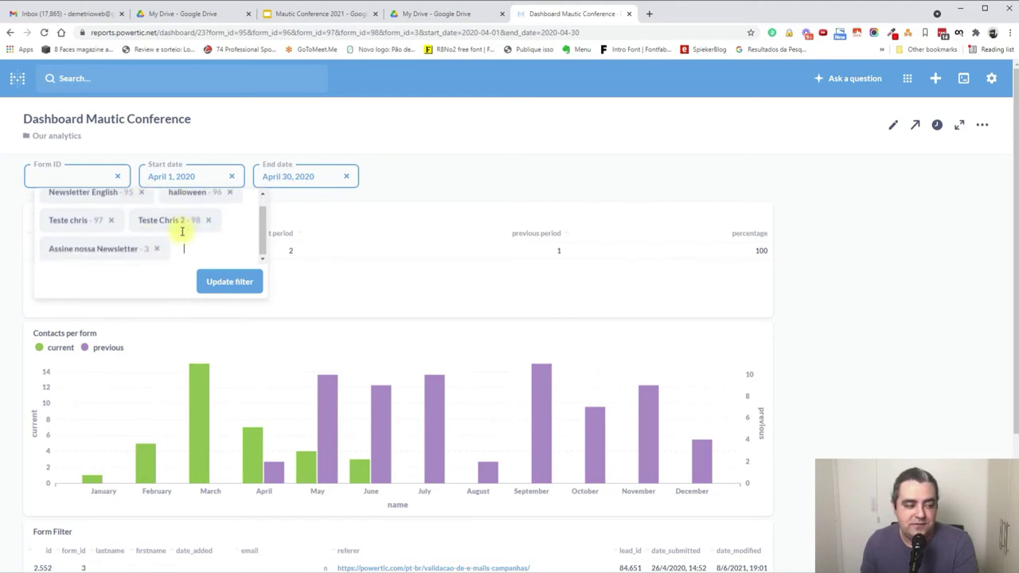
{"action": "left_click", "coordinate": [406, 182]}
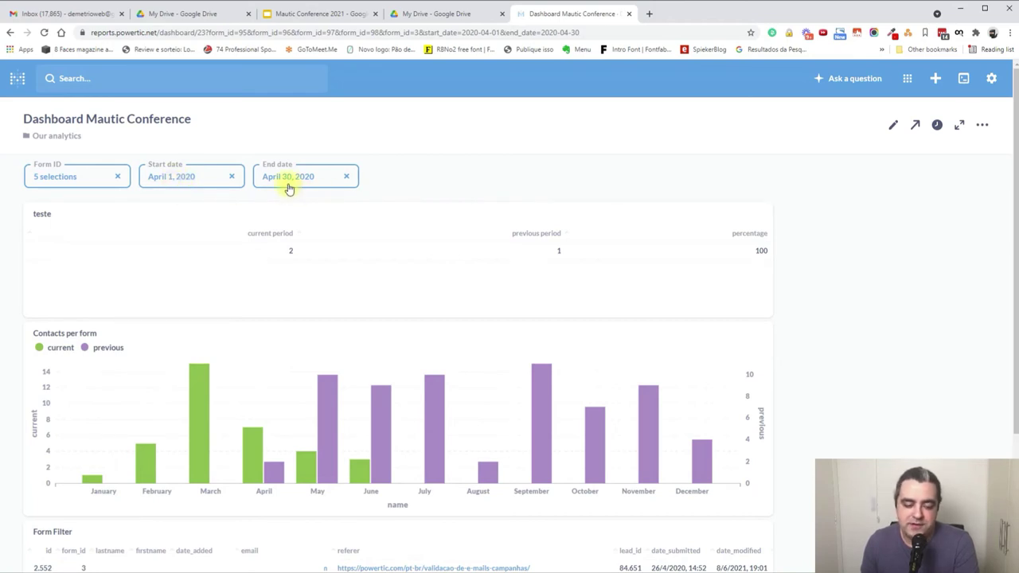
Check the teste card's current period value, the Form ID selection and the monthly bars in the Contacts per form chart.
{"action": "double_click", "coordinate": [291, 253]}
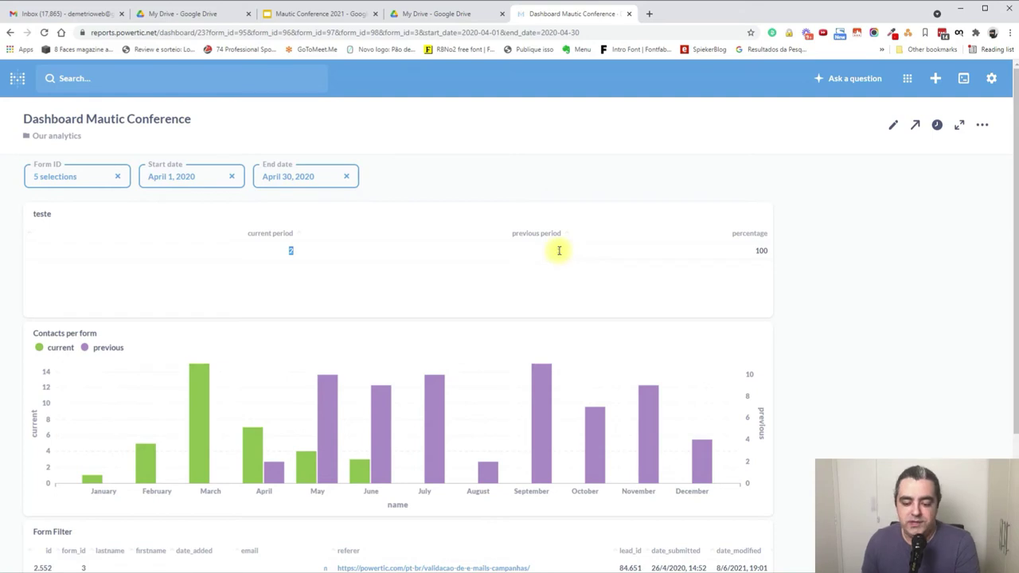
{"action": "left_click", "coordinate": [300, 248]}
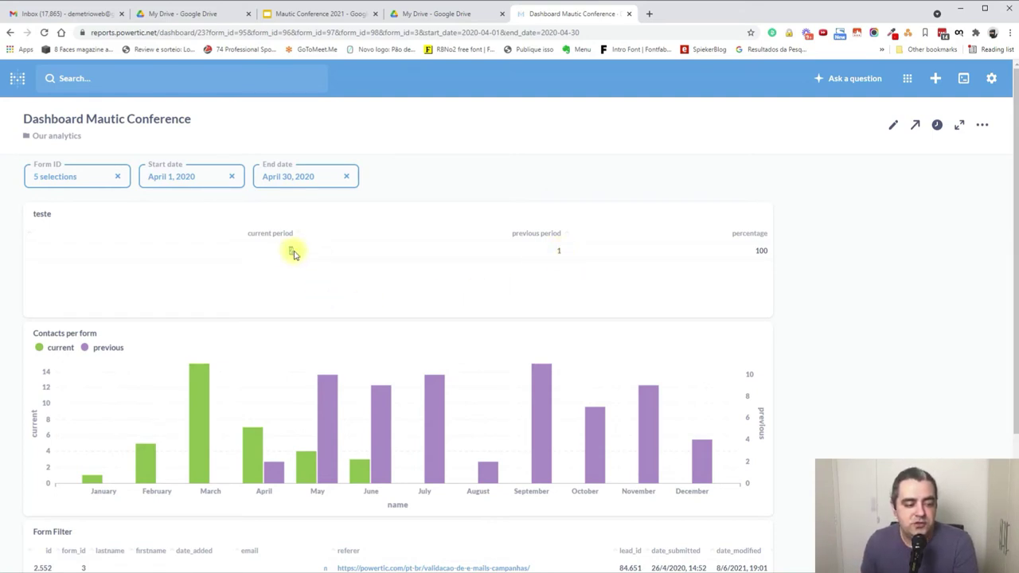
{"action": "left_click", "coordinate": [94, 176]}
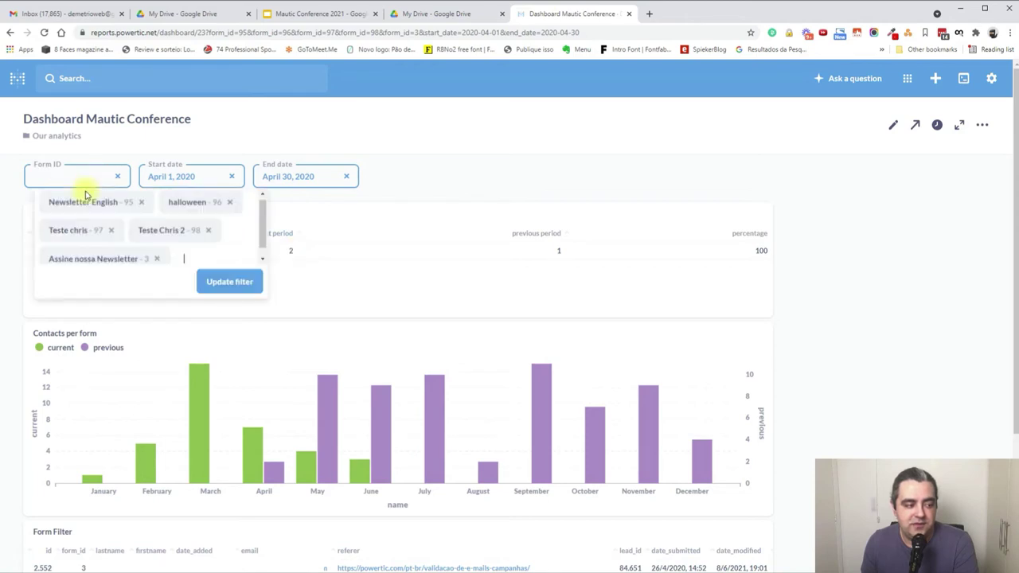
{"action": "left_click", "coordinate": [311, 220]}
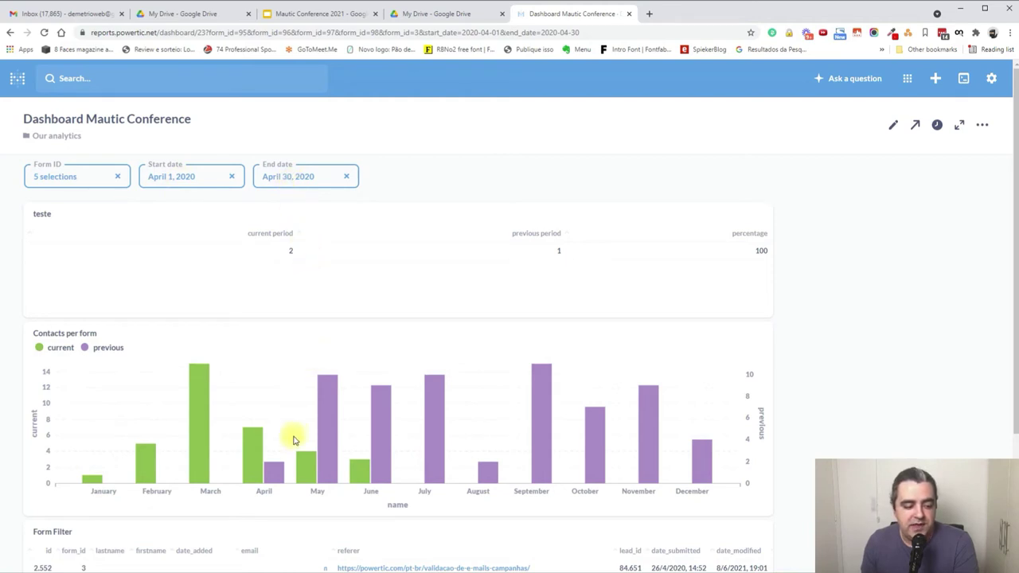
{"action": "mouse_move", "coordinate": [275, 480]}
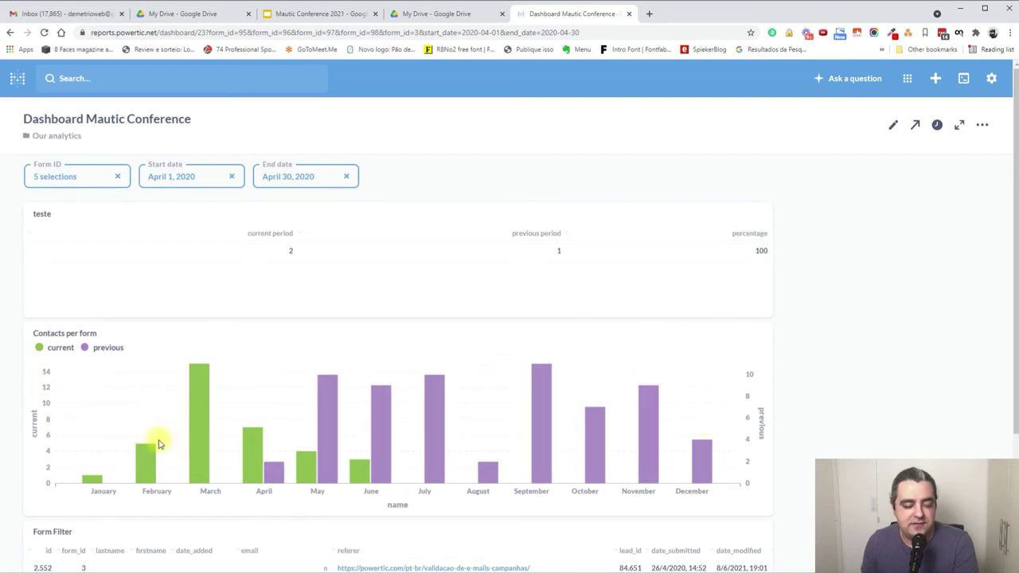
{"action": "mouse_move", "coordinate": [195, 439]}
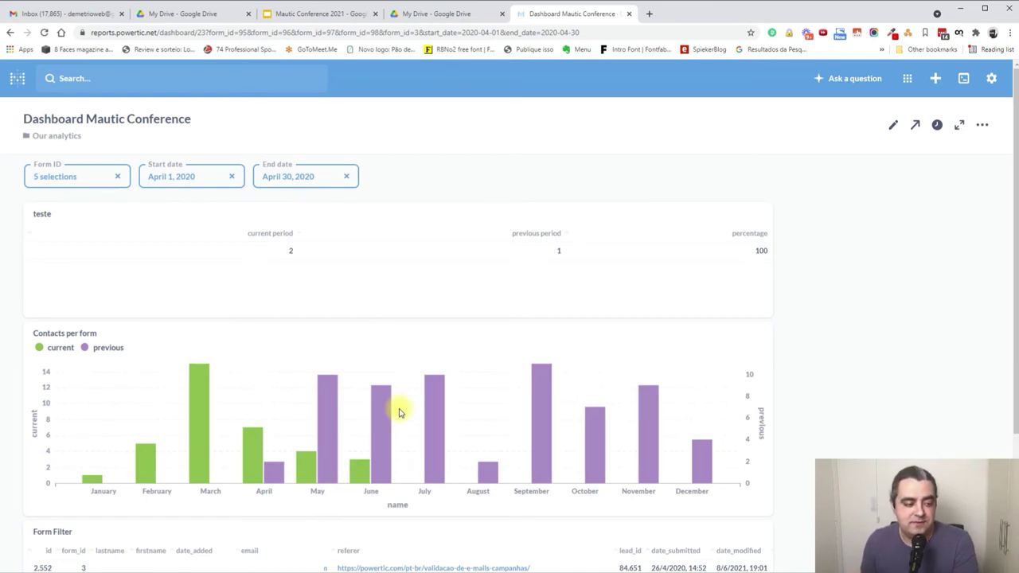
Set the dashboard's Start date filter to April 1, 2021.
{"action": "left_click", "coordinate": [191, 181]}
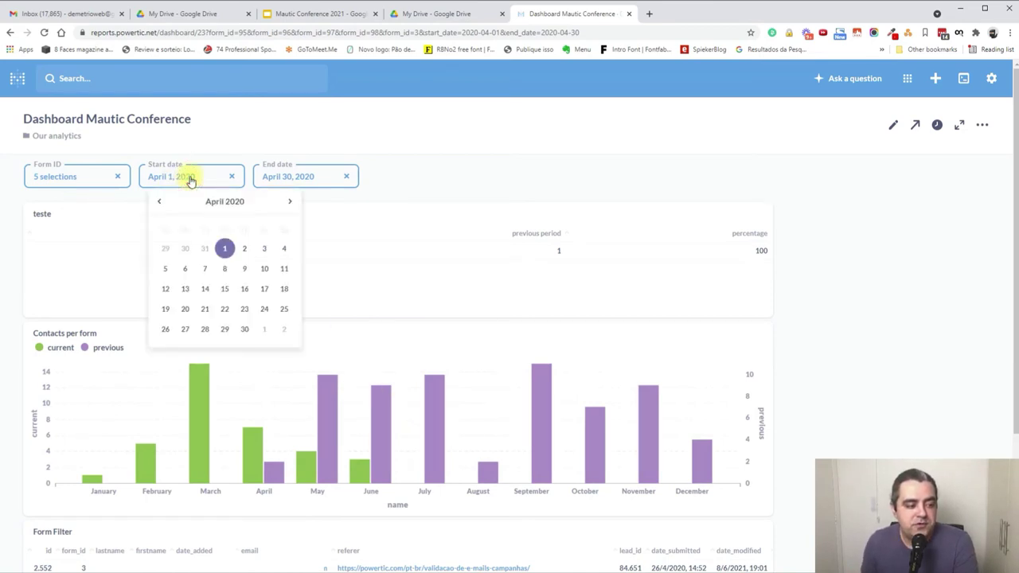
{"action": "left_click", "coordinate": [289, 202]}
{"action": "left_click", "coordinate": [289, 202]}
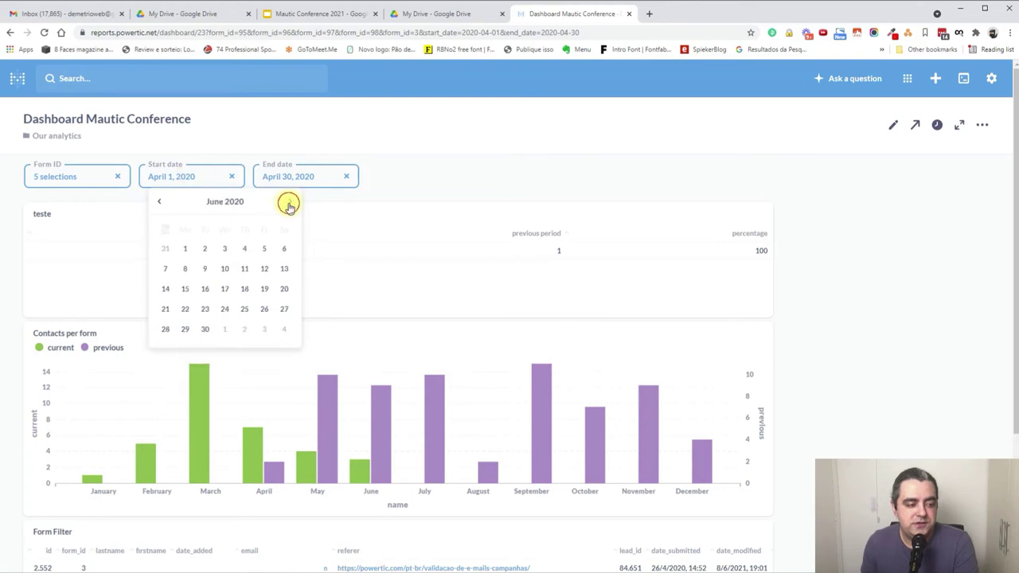
{"action": "left_click", "coordinate": [289, 202]}
{"action": "left_click", "coordinate": [289, 202]}
{"action": "left_click", "coordinate": [289, 203]}
{"action": "left_click", "coordinate": [289, 202]}
{"action": "left_click", "coordinate": [288, 202]}
{"action": "left_click", "coordinate": [289, 202]}
{"action": "left_click", "coordinate": [289, 202]}
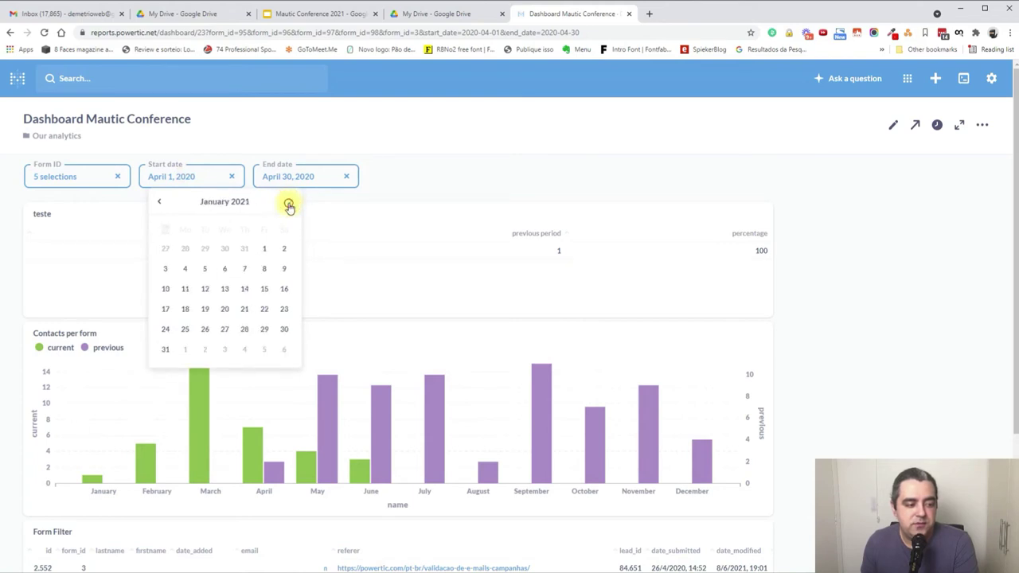
{"action": "left_click", "coordinate": [288, 202]}
{"action": "left_click", "coordinate": [288, 202]}
{"action": "left_click", "coordinate": [289, 202]}
{"action": "left_click", "coordinate": [244, 249]}
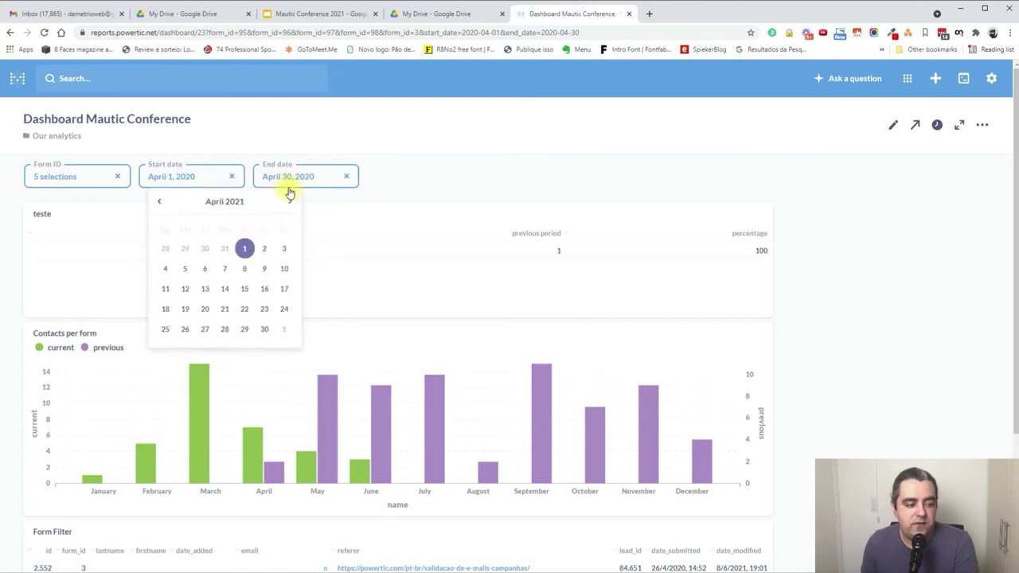
Set the dashboard's End date filter to April 30, 2021.
{"action": "left_click", "coordinate": [289, 180]}
{"action": "left_click", "coordinate": [404, 204]}
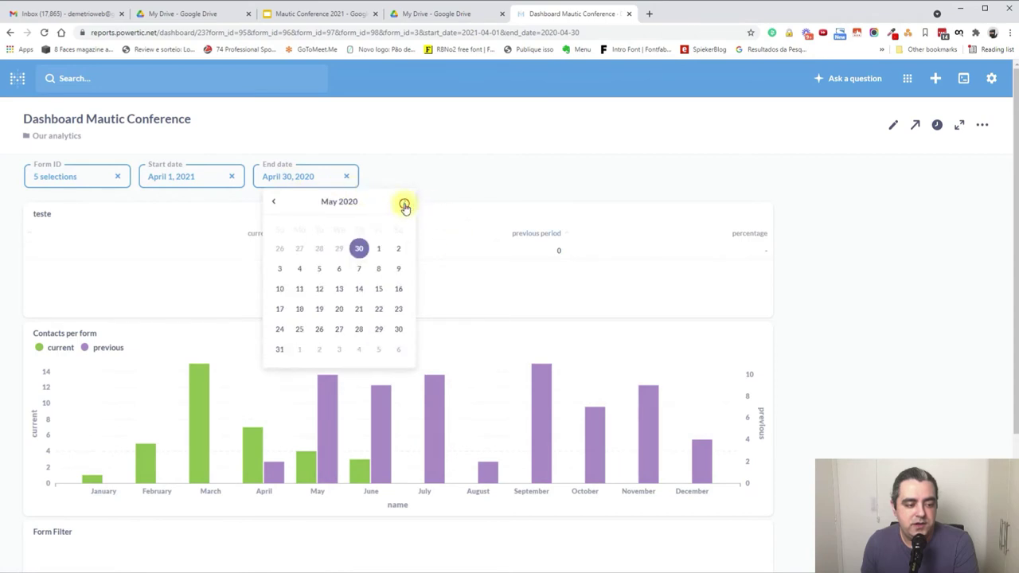
{"action": "left_click", "coordinate": [405, 204]}
{"action": "left_click", "coordinate": [404, 204]}
{"action": "left_click", "coordinate": [404, 203]}
{"action": "left_click", "coordinate": [404, 204]}
{"action": "left_click", "coordinate": [404, 203]}
{"action": "left_click", "coordinate": [405, 203]}
{"action": "left_click", "coordinate": [404, 204]}
{"action": "left_click", "coordinate": [405, 204]}
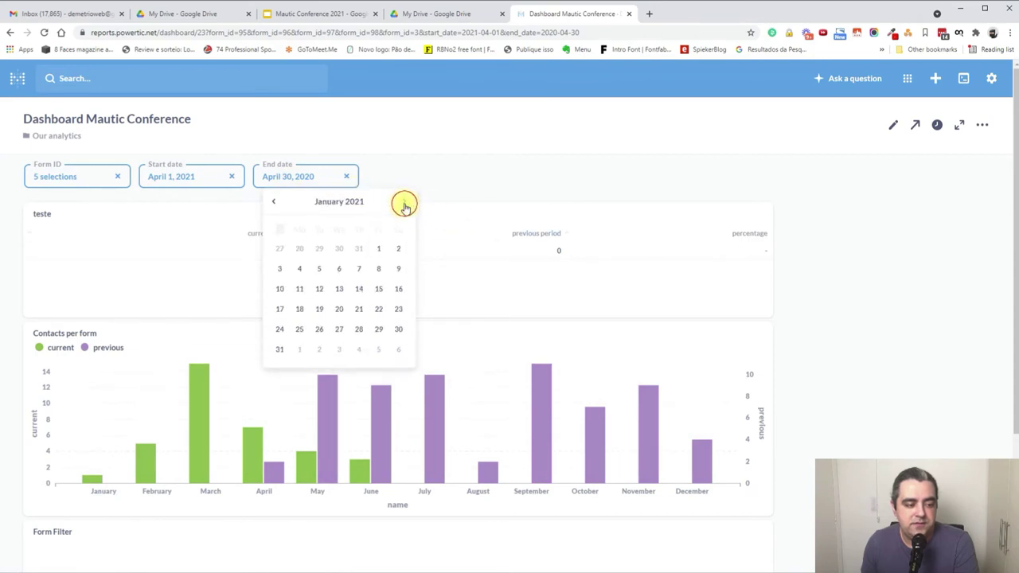
{"action": "left_click", "coordinate": [404, 204]}
{"action": "left_click", "coordinate": [405, 203]}
{"action": "left_click", "coordinate": [404, 204]}
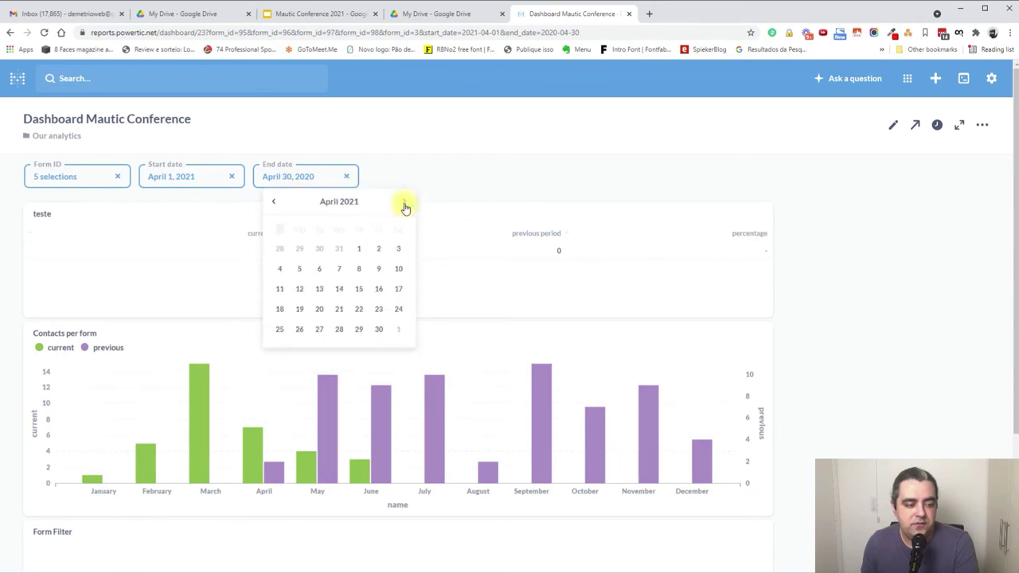
{"action": "left_click", "coordinate": [378, 329]}
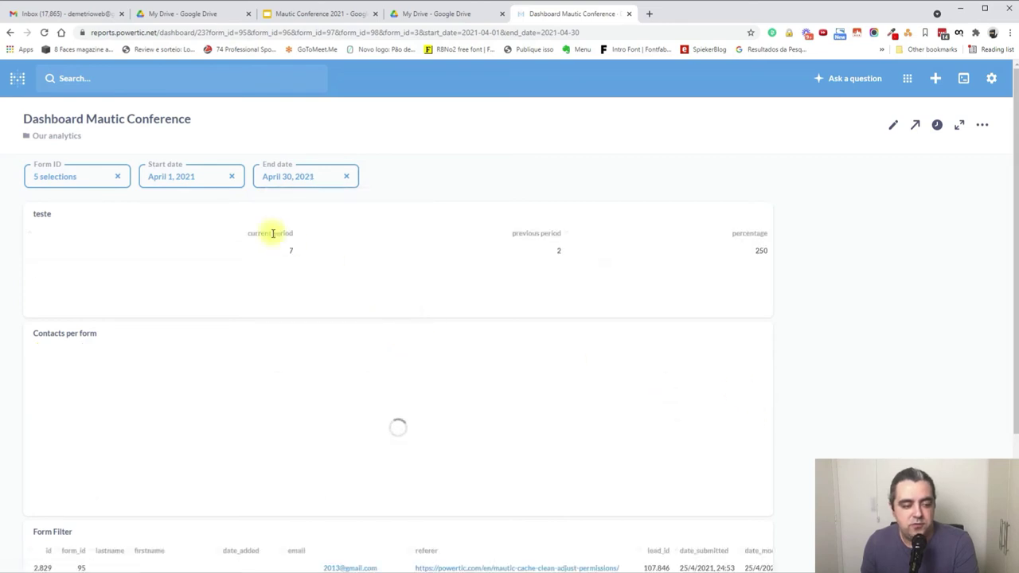
Compare the teste card's current and previous period values with the April bars in Contacts per form and skim the Form Filter table.
{"action": "double_click", "coordinate": [291, 250]}
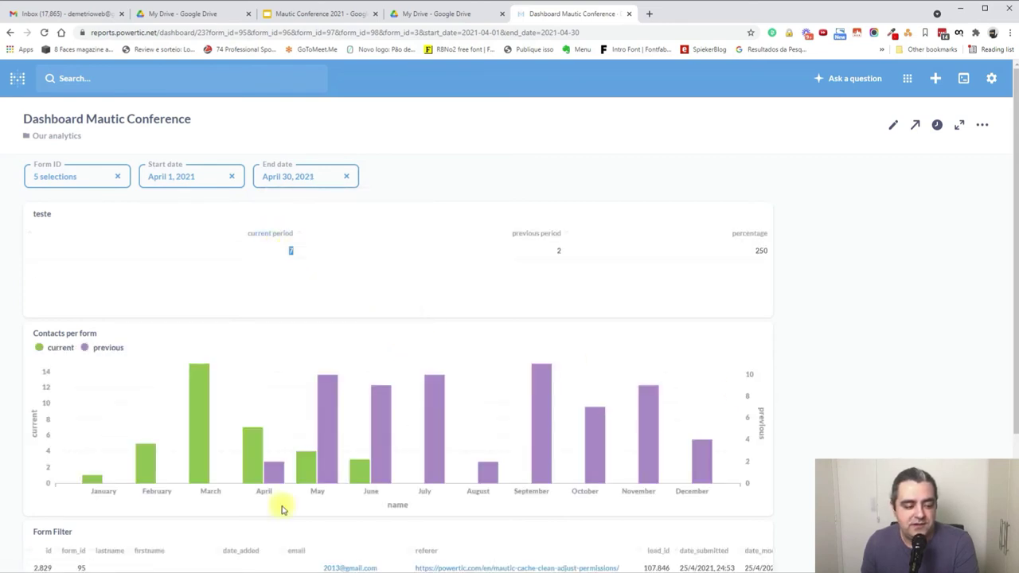
{"action": "mouse_move", "coordinate": [248, 460]}
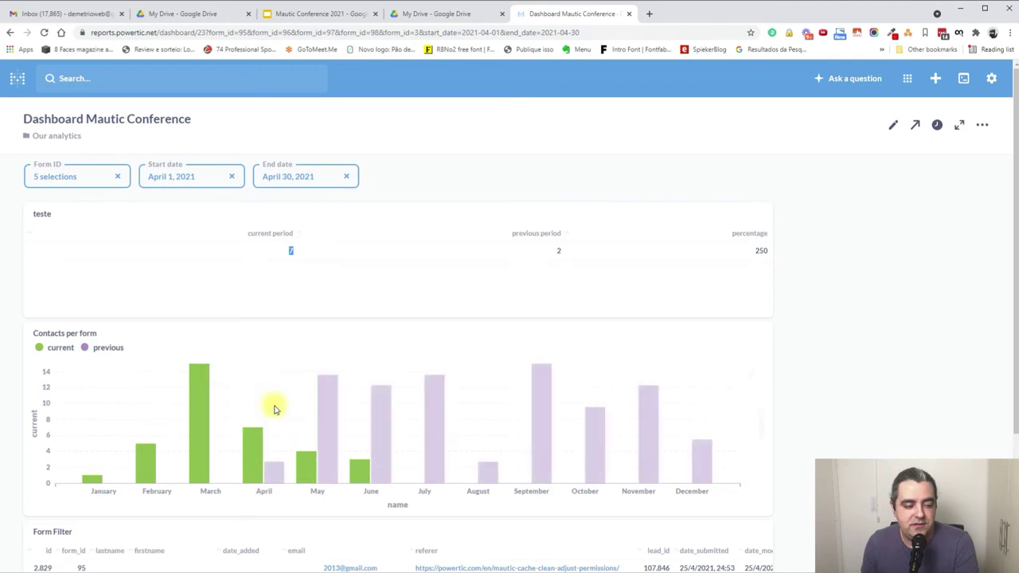
{"action": "double_click", "coordinate": [558, 251]}
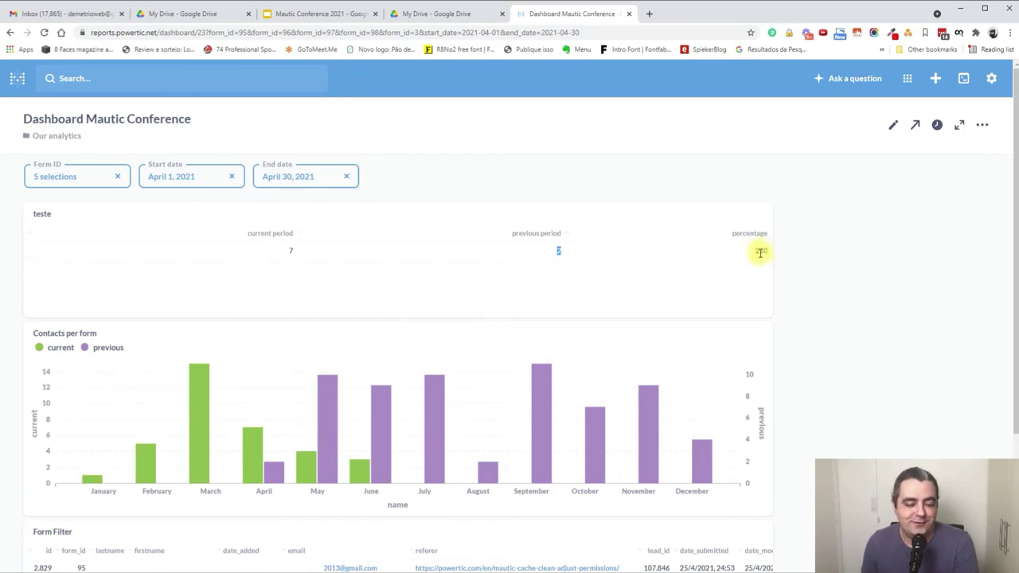
{"action": "left_click", "coordinate": [496, 252]}
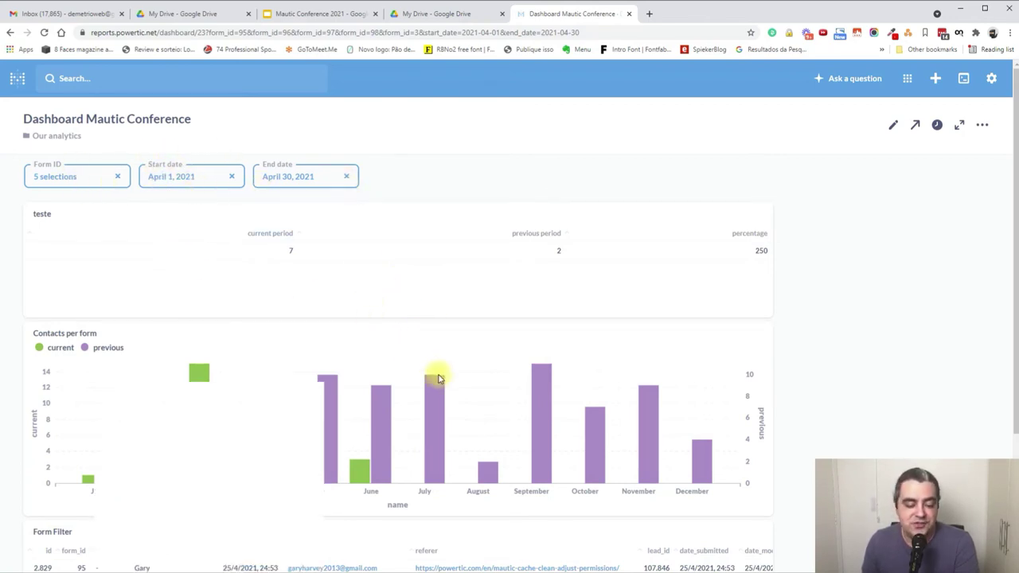
{"action": "scroll", "coordinate": [437, 375], "scroll_direction": "down", "scroll_amount": 3}
{"action": "scroll", "coordinate": [438, 376], "scroll_direction": "up", "scroll_amount": 3}
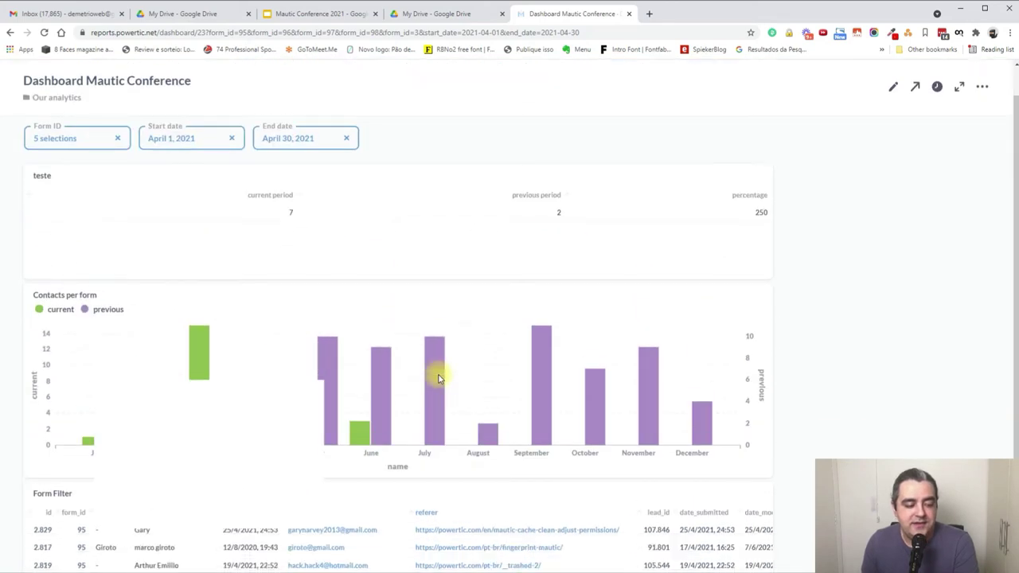
{"action": "scroll", "coordinate": [438, 374], "scroll_direction": "down", "scroll_amount": 2}
{"action": "scroll", "coordinate": [423, 480], "scroll_direction": "up", "scroll_amount": 2}
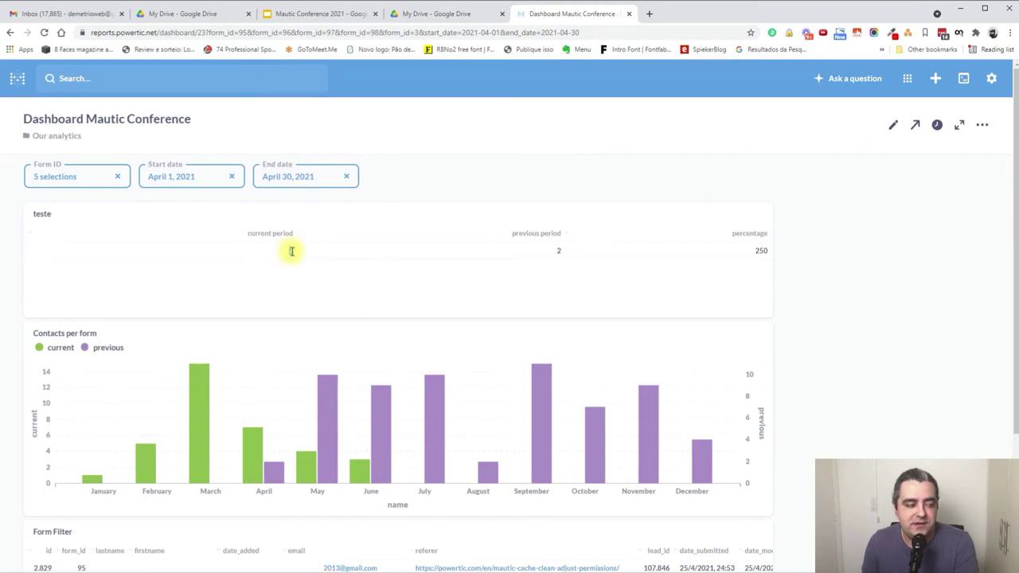
Review the forms in the Form ID filter, reapply the same selection and inspect the Form Filter table's entries.
{"action": "left_click", "coordinate": [88, 177]}
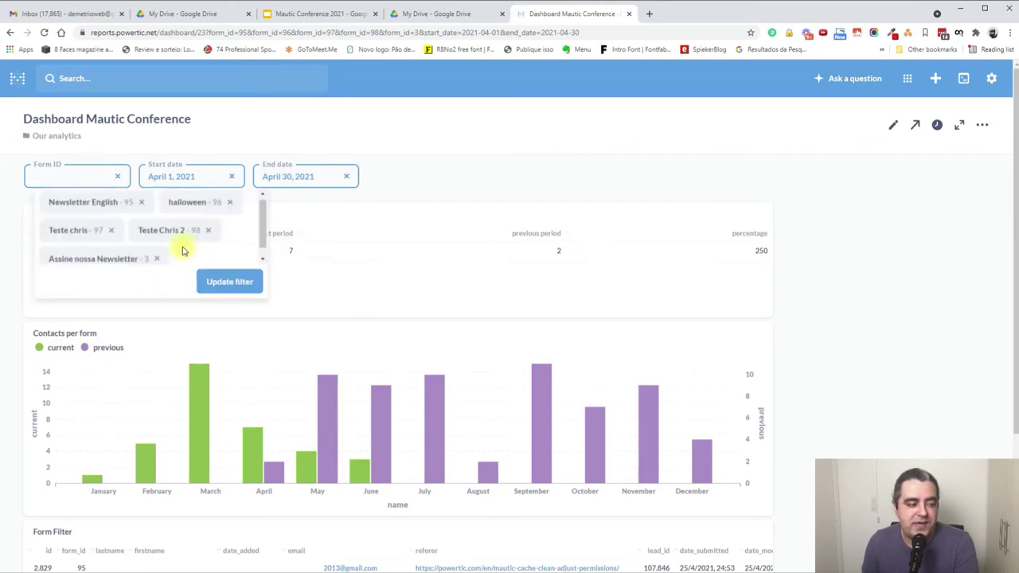
{"action": "scroll", "coordinate": [185, 251], "scroll_direction": "down", "scroll_amount": 1}
{"action": "left_click", "coordinate": [438, 177]}
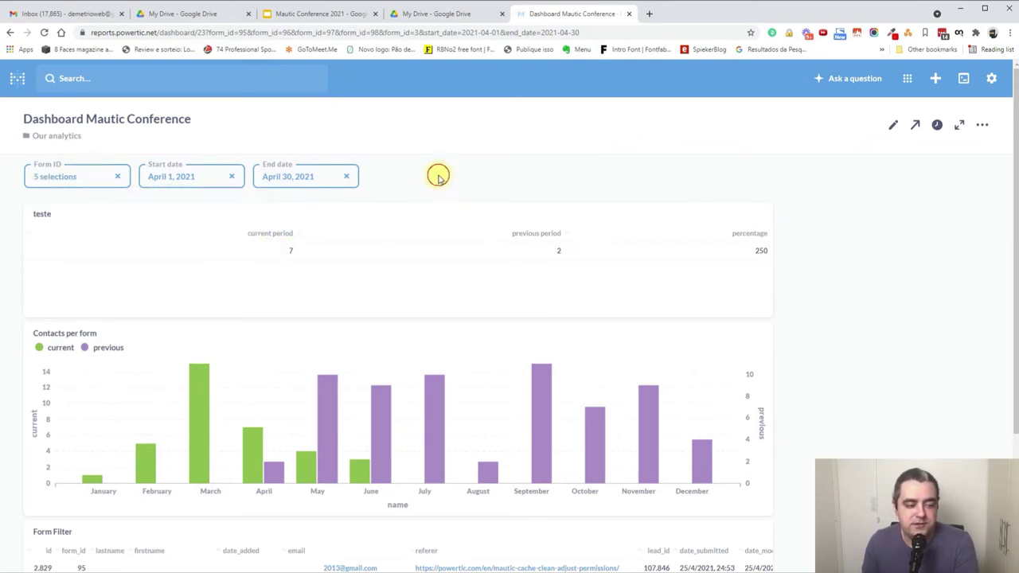
{"action": "left_click", "coordinate": [74, 176]}
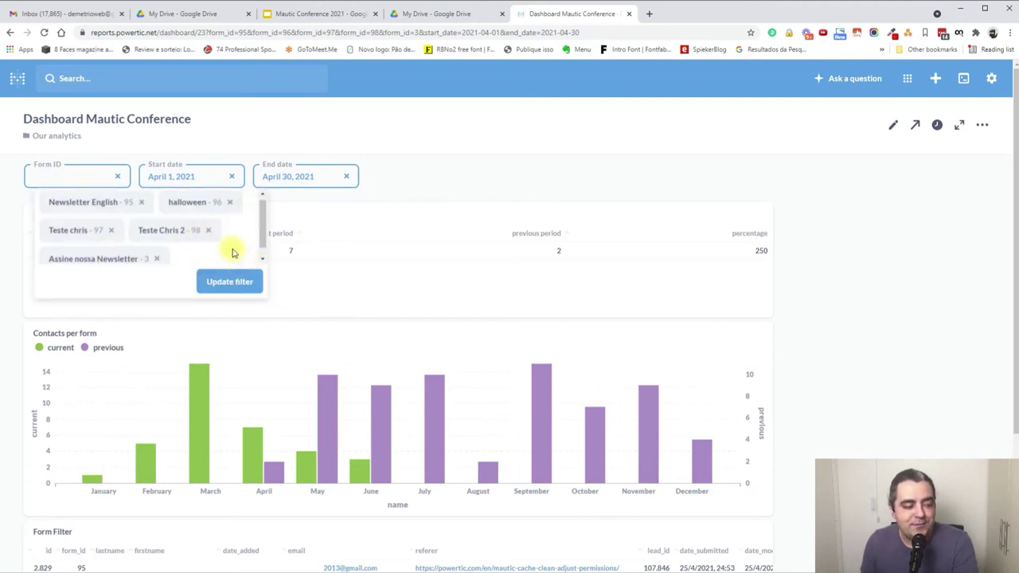
{"action": "scroll", "coordinate": [231, 240], "scroll_direction": "up", "scroll_amount": 1}
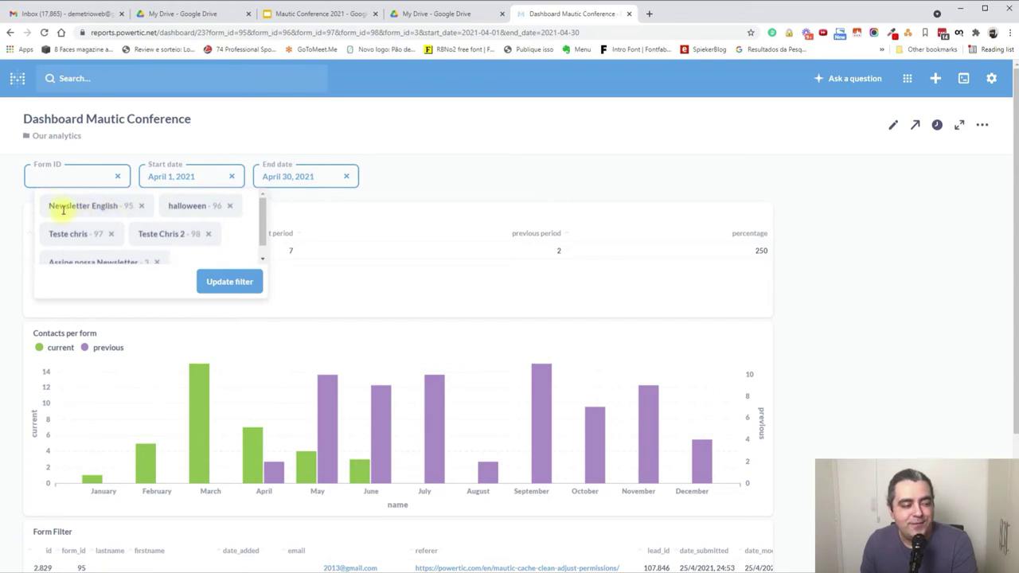
{"action": "left_click", "coordinate": [229, 281]}
{"action": "scroll", "coordinate": [250, 289], "scroll_direction": "down", "scroll_amount": 2}
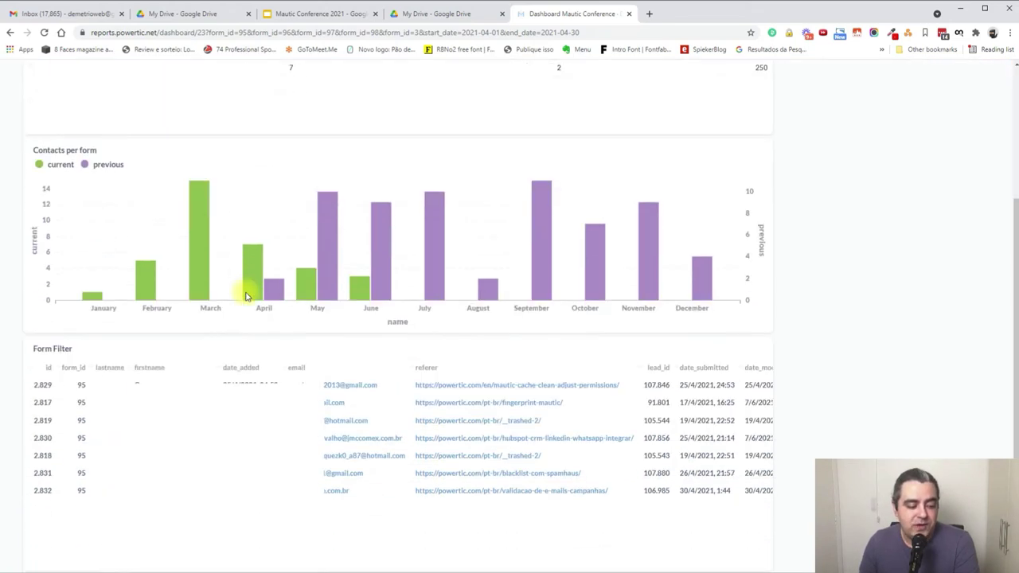
{"action": "scroll", "coordinate": [341, 286], "scroll_direction": "up", "scroll_amount": 2}
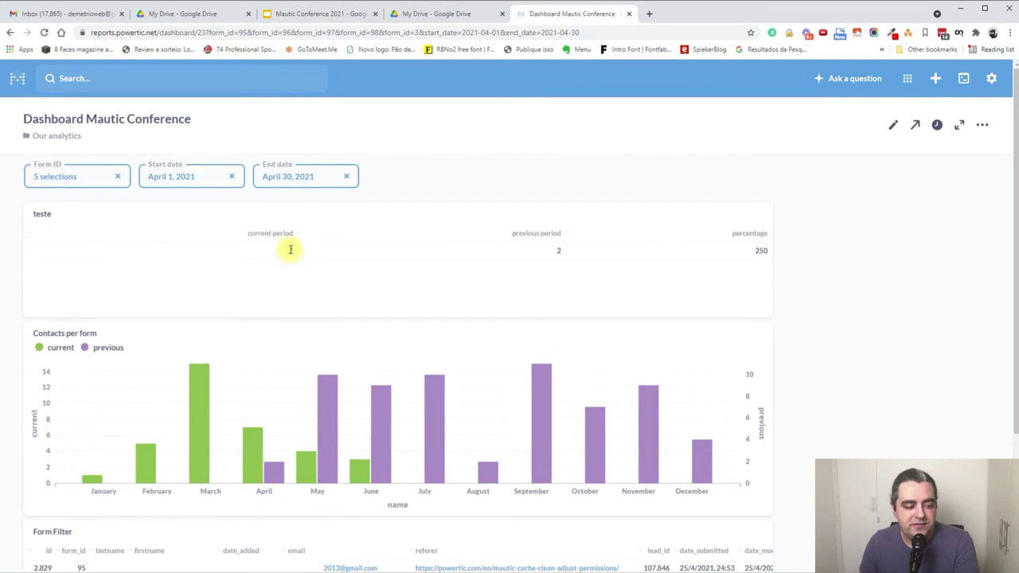
Compare the Form Filter table's entries with the April bars in the Contacts per form chart.
{"action": "scroll", "coordinate": [255, 430], "scroll_direction": "down", "scroll_amount": 2}
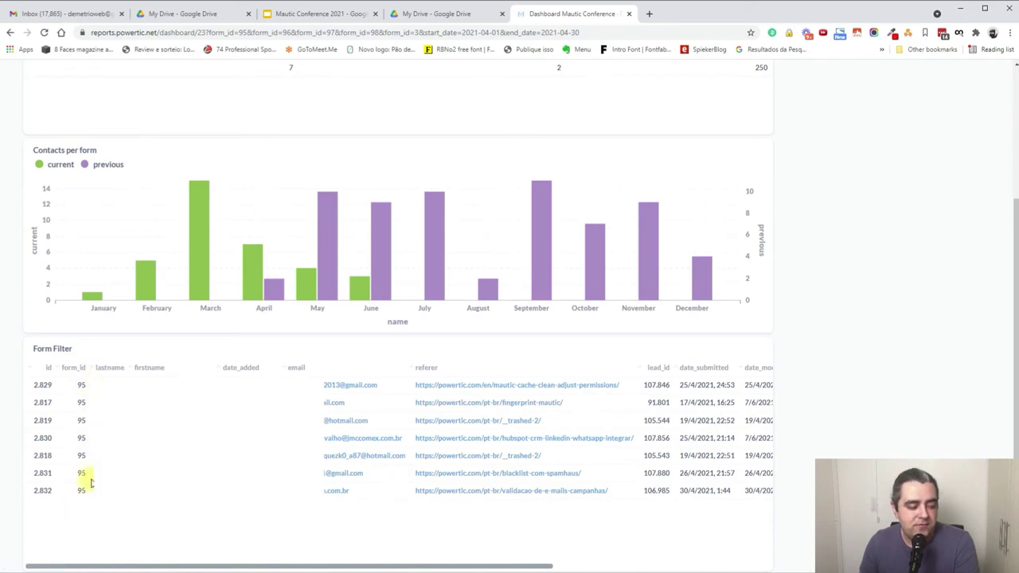
{"action": "key", "text": "F5"}
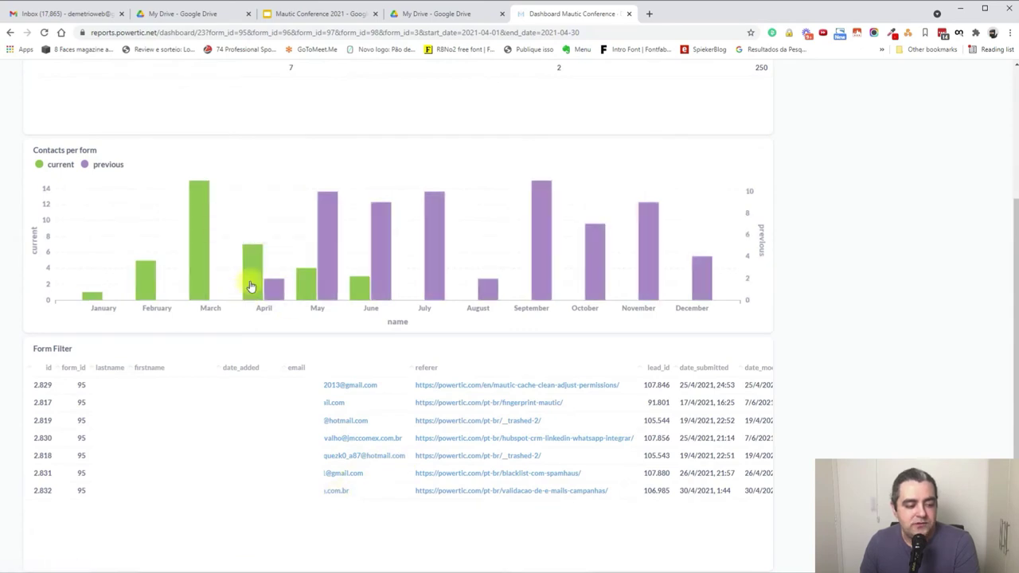
{"action": "mouse_move", "coordinate": [251, 285]}
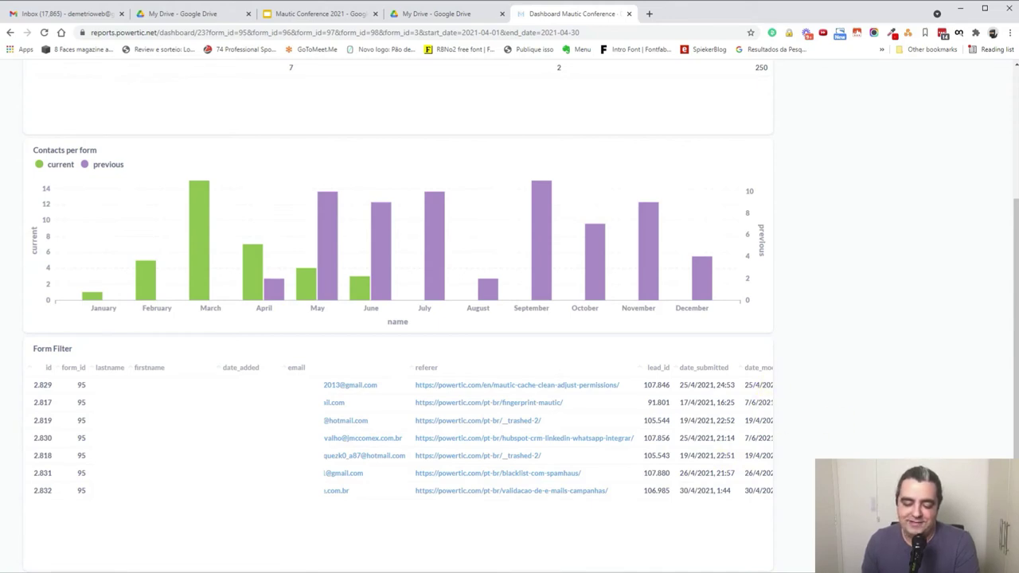
{"action": "scroll", "coordinate": [351, 363], "scroll_direction": "up", "scroll_amount": 3}
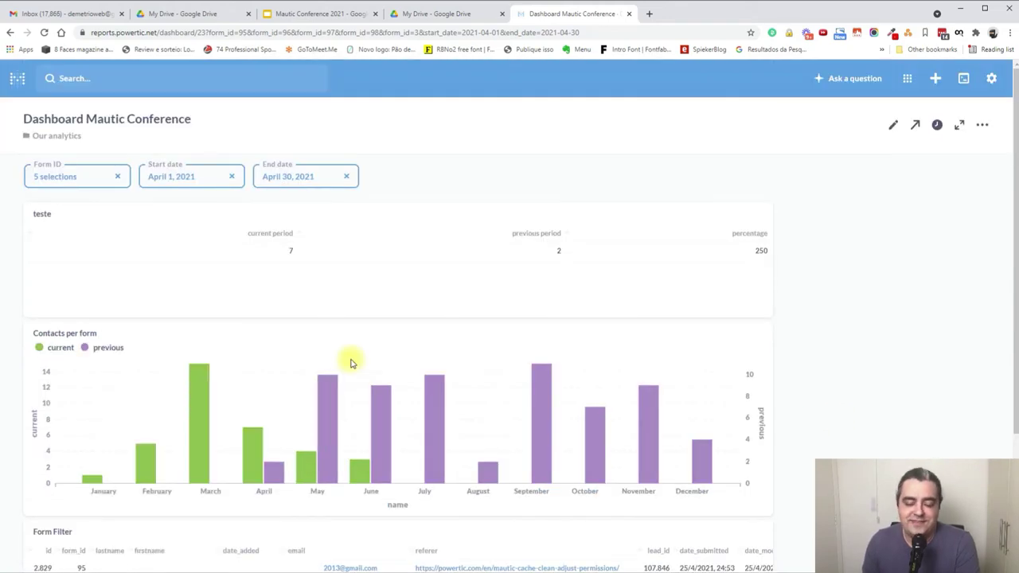
{"action": "mouse_move", "coordinate": [330, 410]}
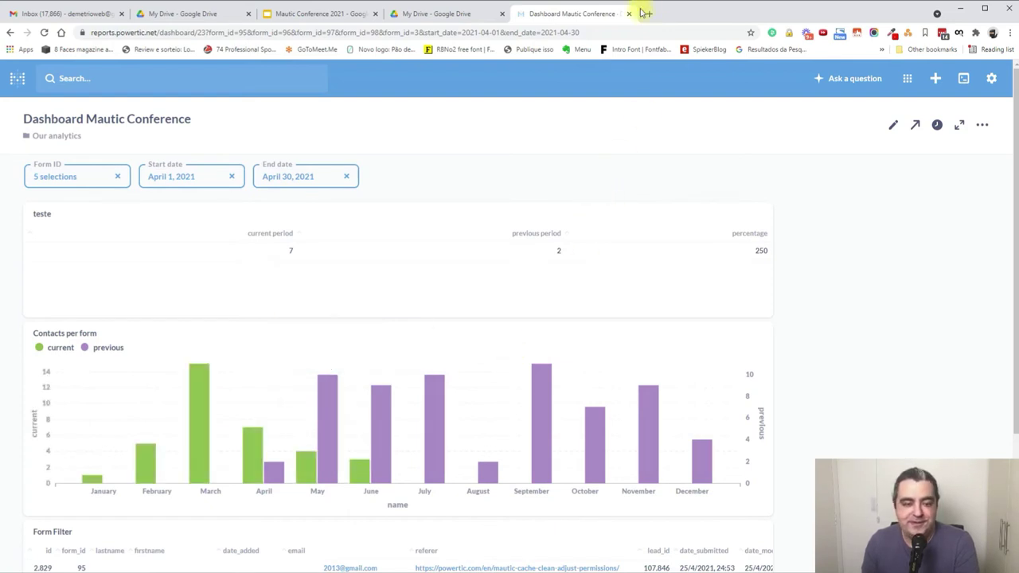
Switch to the Mautic Conference 2021 presentation and advance to slide 22 with the SQL download link.
{"action": "left_click", "coordinate": [286, 14]}
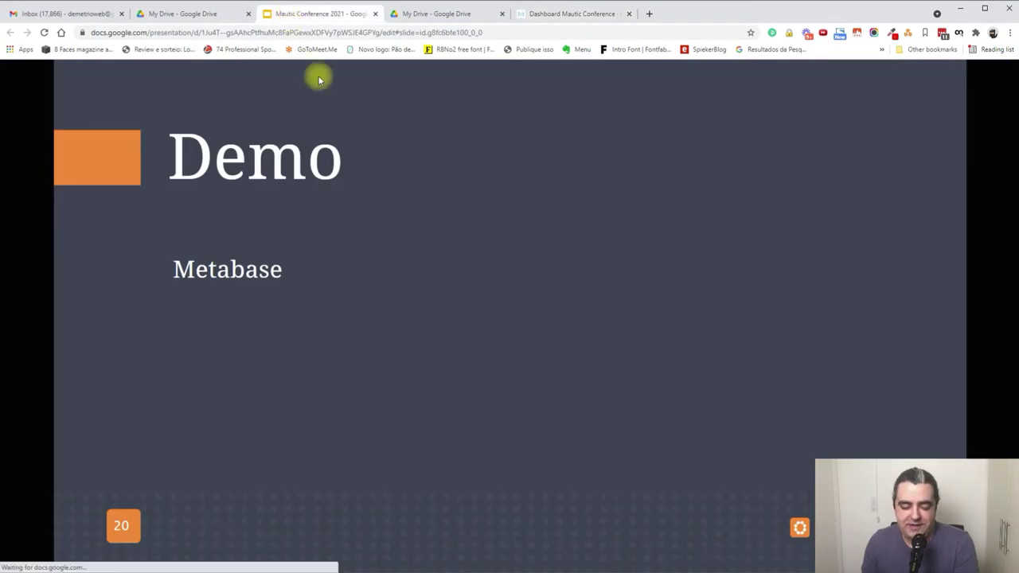
{"action": "key", "text": "Right"}
{"action": "key", "text": "Right"}
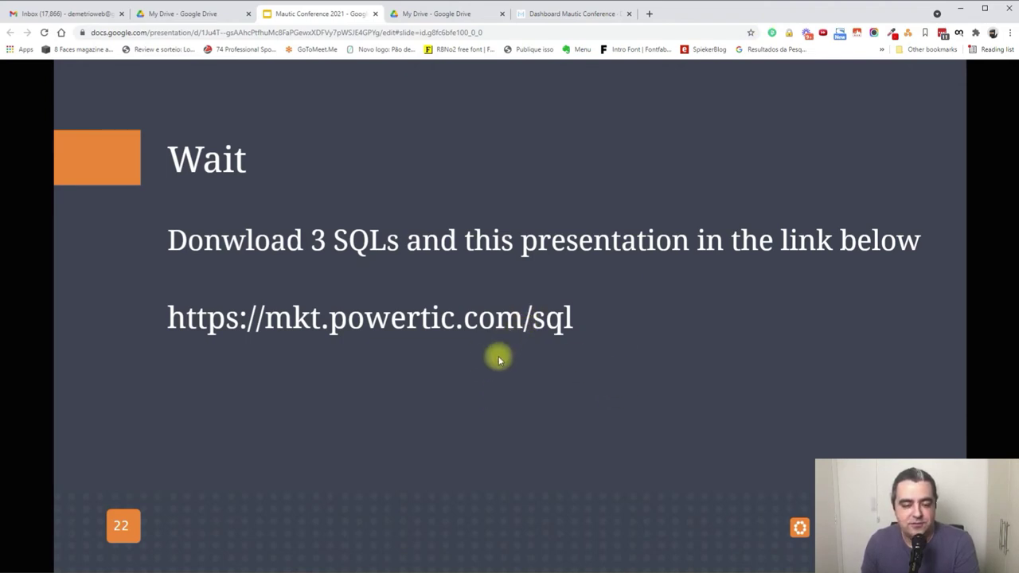
{"action": "left_click", "coordinate": [647, 13]}
{"action": "type", "text": "mkt"}
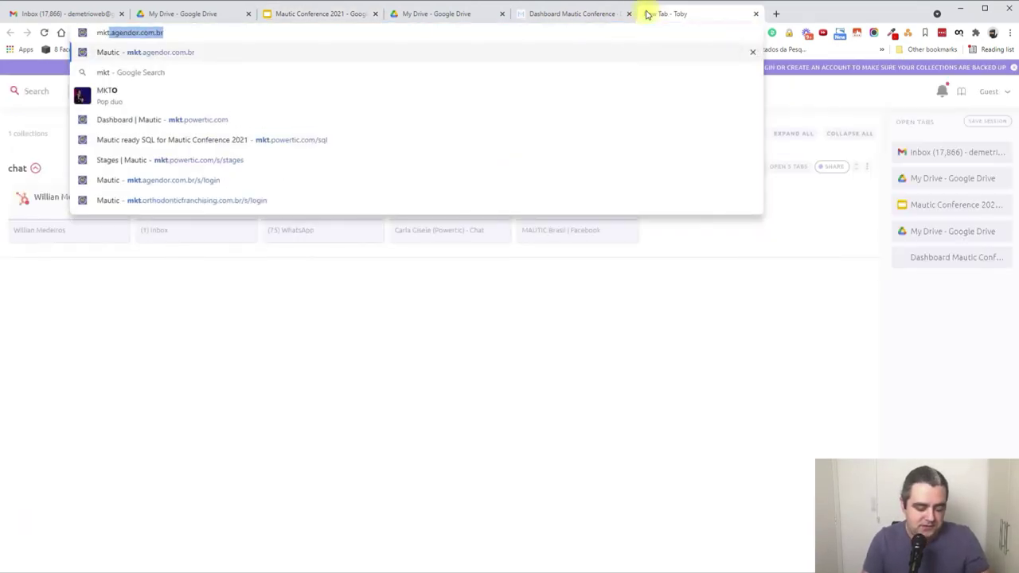
{"action": "type", "text": "."}
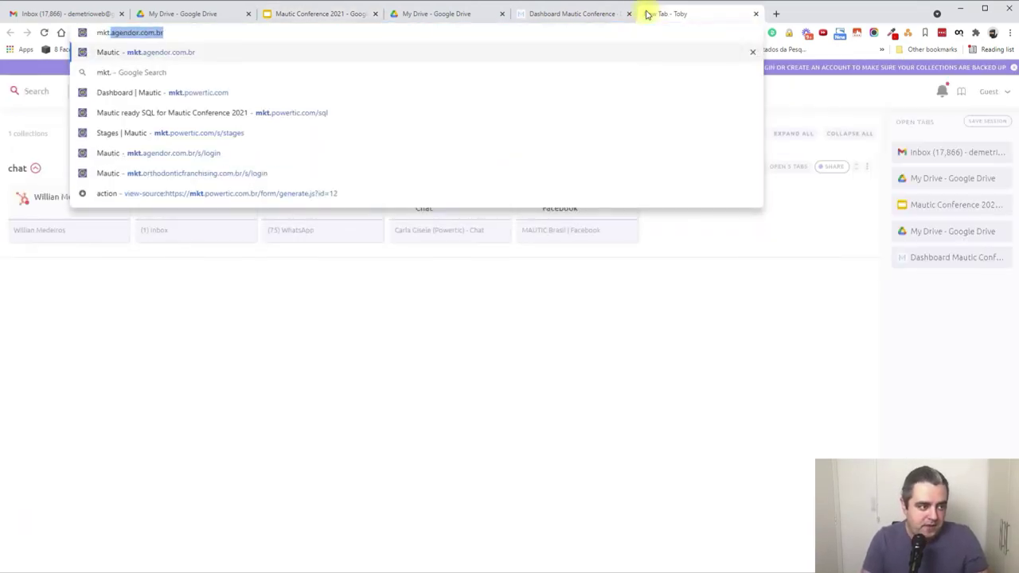
{"action": "key", "text": "Down"}
{"action": "key", "text": "Down"}
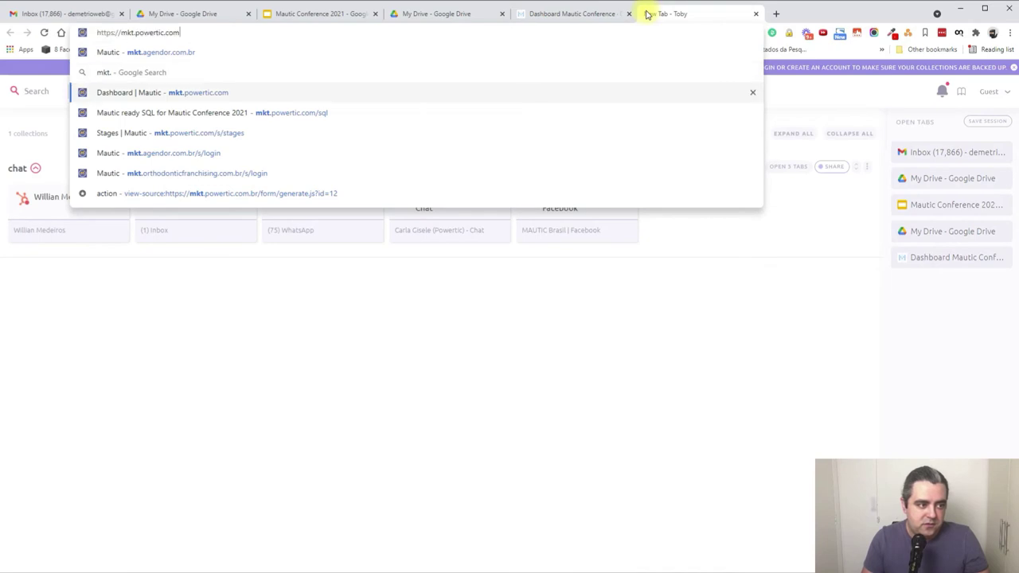
{"action": "type", "text": "/sql"}
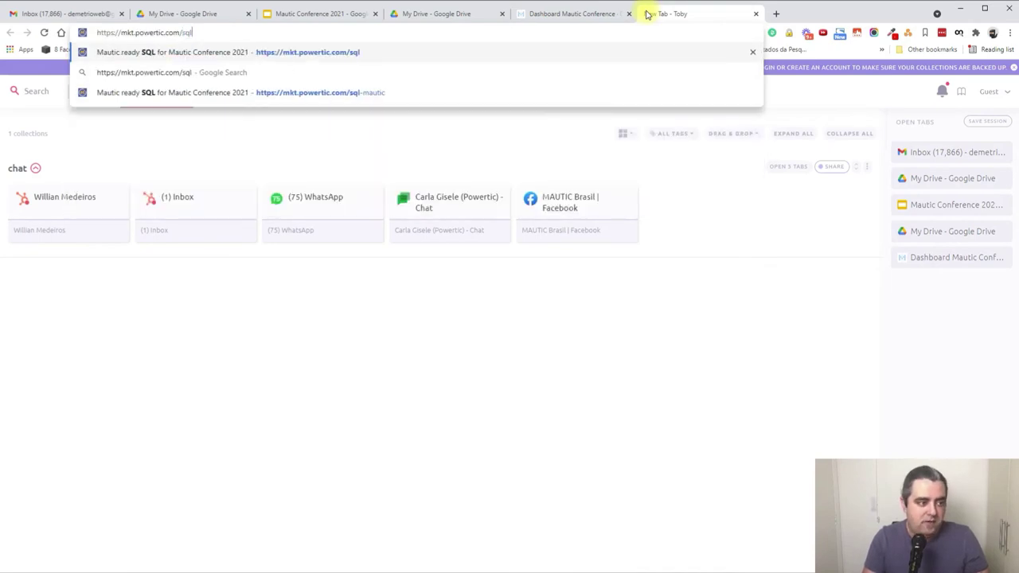
{"action": "key", "text": "Return"}
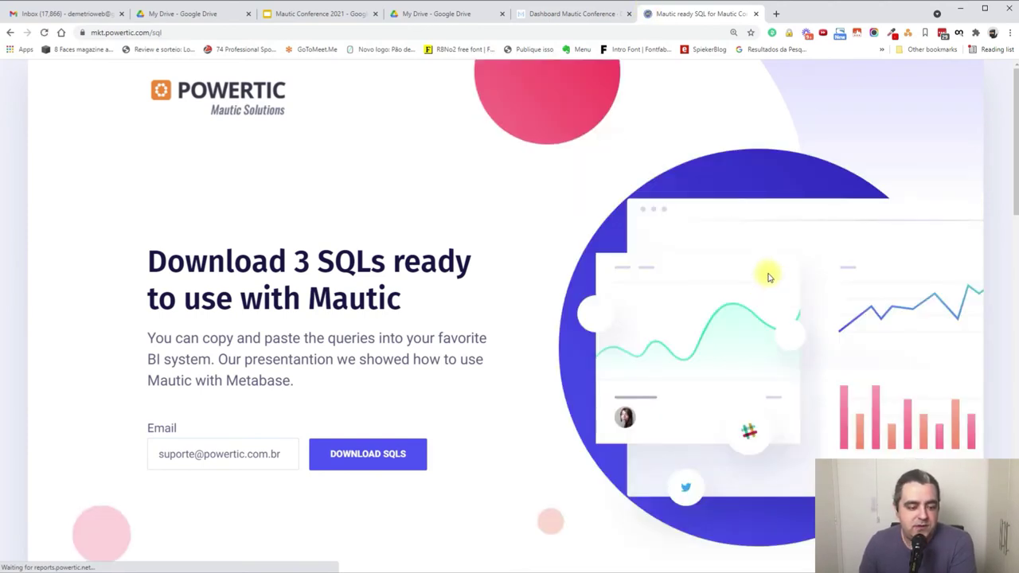
Clear the prefilled email address from the SQL download form.
{"action": "scroll", "coordinate": [351, 350], "scroll_direction": "down", "scroll_amount": 1}
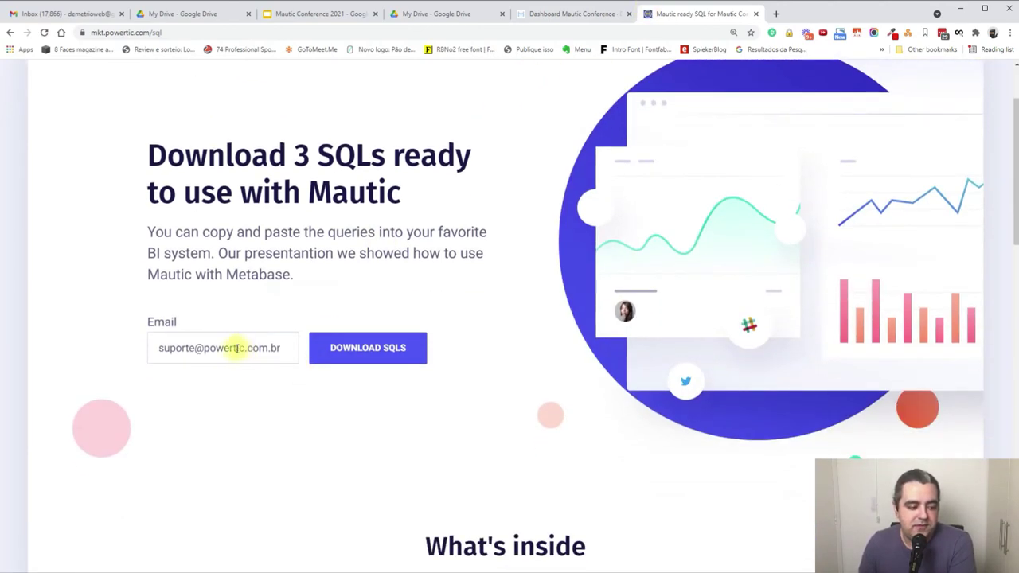
{"action": "triple_click", "coordinate": [248, 347]}
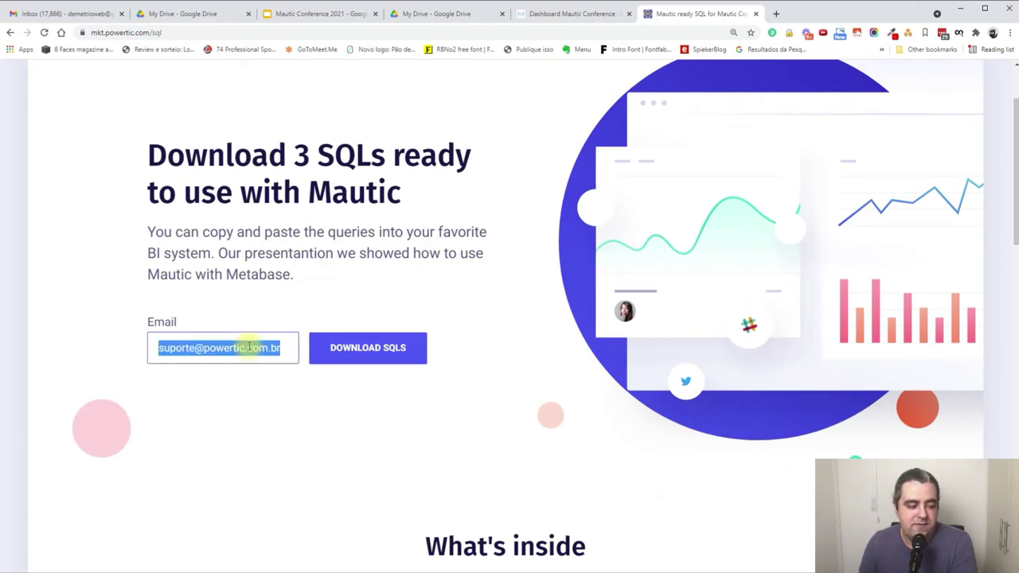
{"action": "key", "text": "BackSpace"}
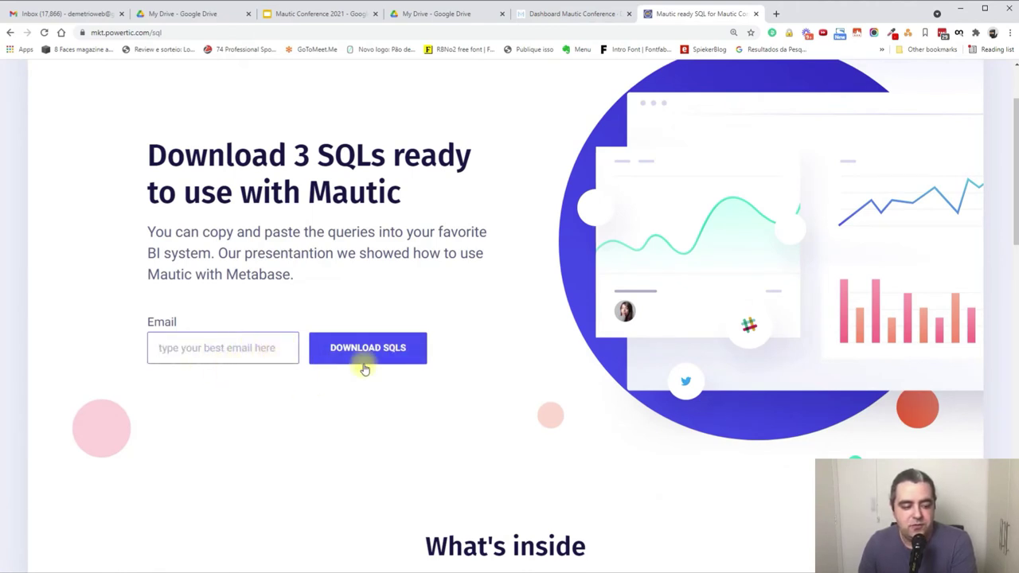
Skim the download page's What's inside section, then return to Dashboard Mautic Conference in Metabase.
{"action": "scroll", "coordinate": [235, 352], "scroll_direction": "down", "scroll_amount": 3}
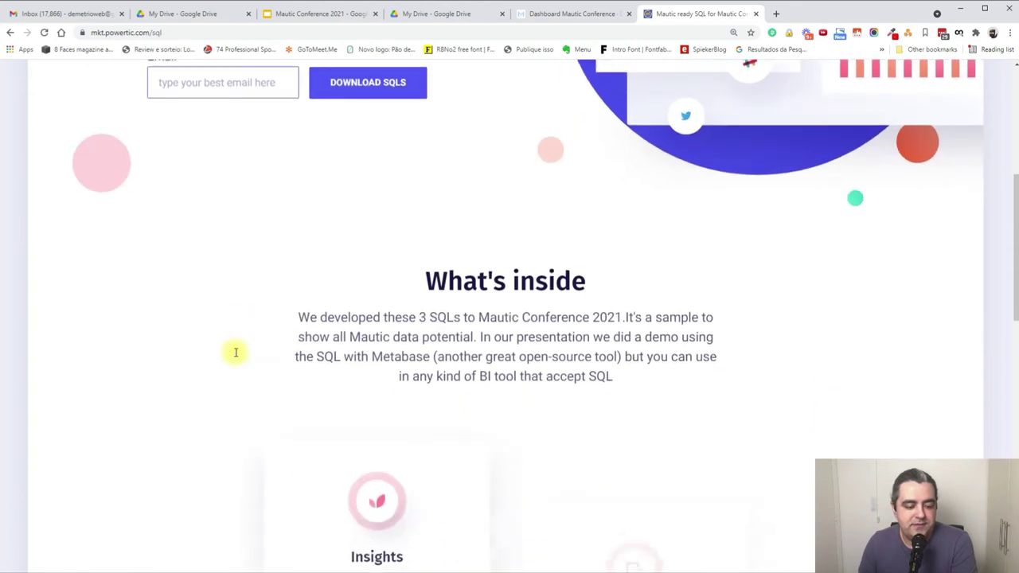
{"action": "scroll", "coordinate": [236, 353], "scroll_direction": "down", "scroll_amount": 5}
{"action": "scroll", "coordinate": [234, 352], "scroll_direction": "up", "scroll_amount": 9}
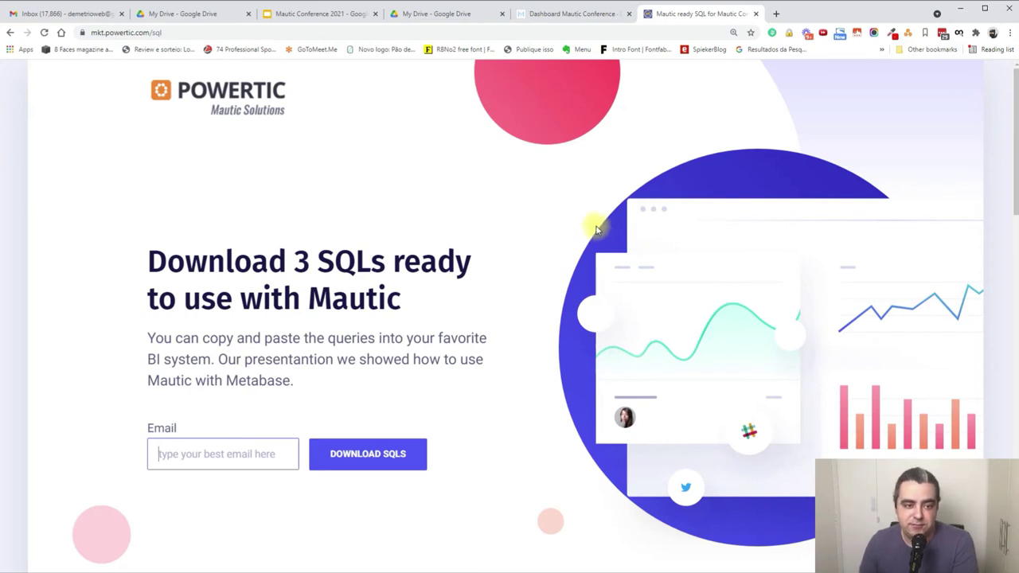
{"action": "left_click", "coordinate": [564, 17]}
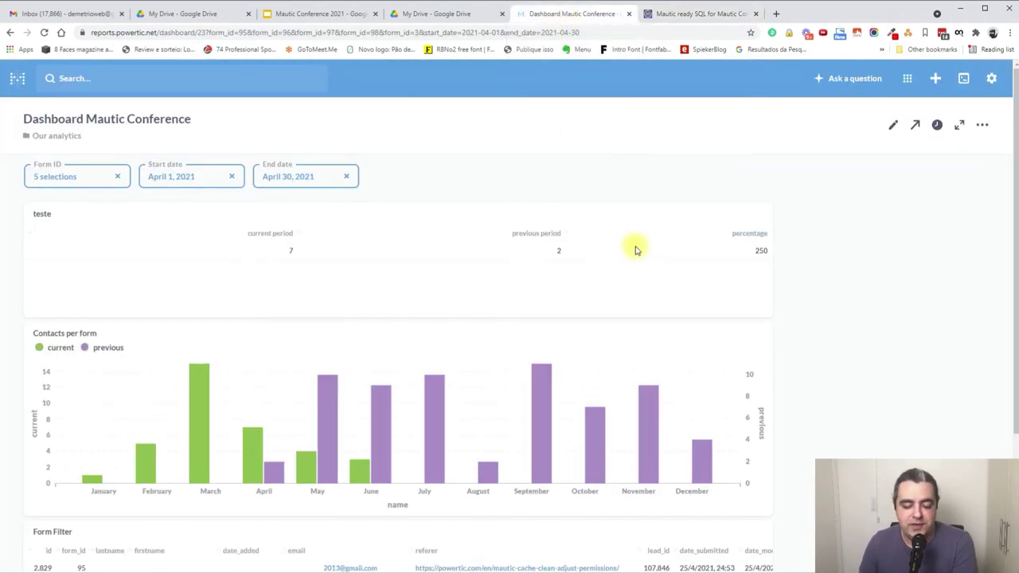